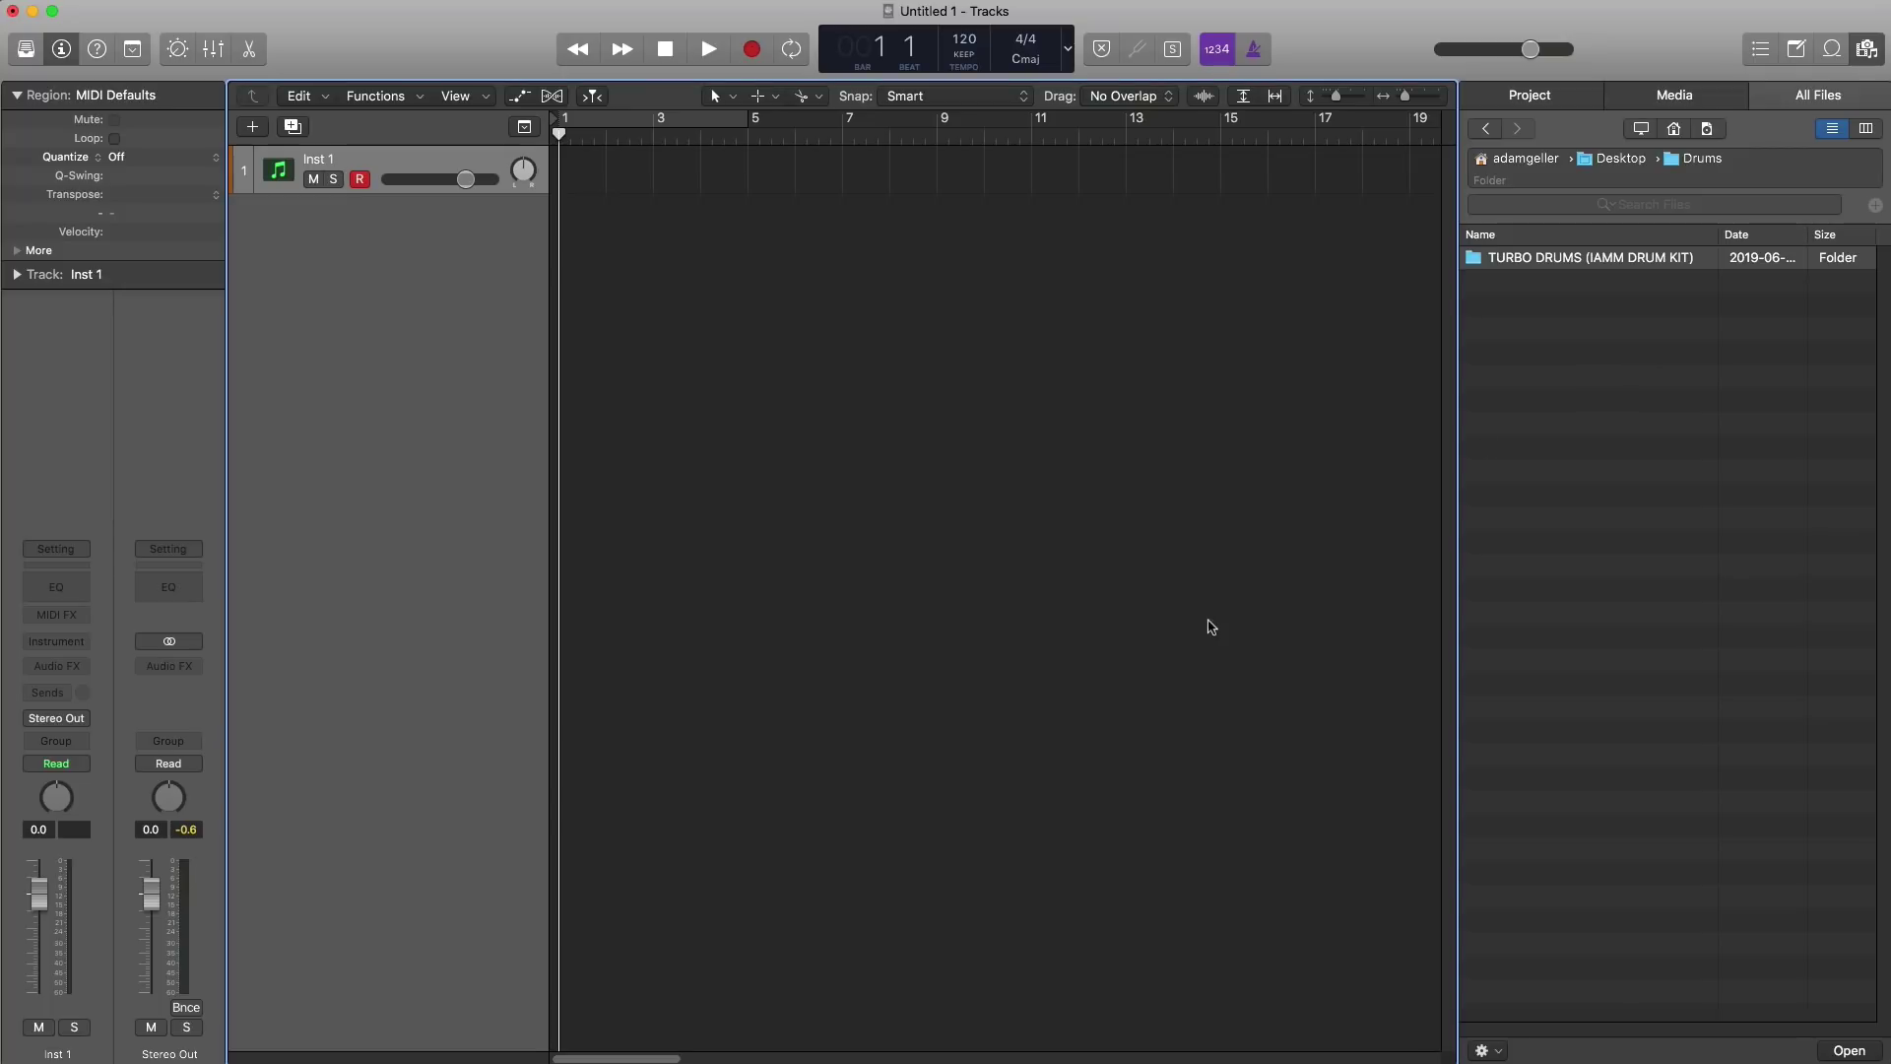
# Step: Load a mono EXS24 (Sampler) on the Inst 1 track and open its instrument editor
pyautogui.click(56, 641)
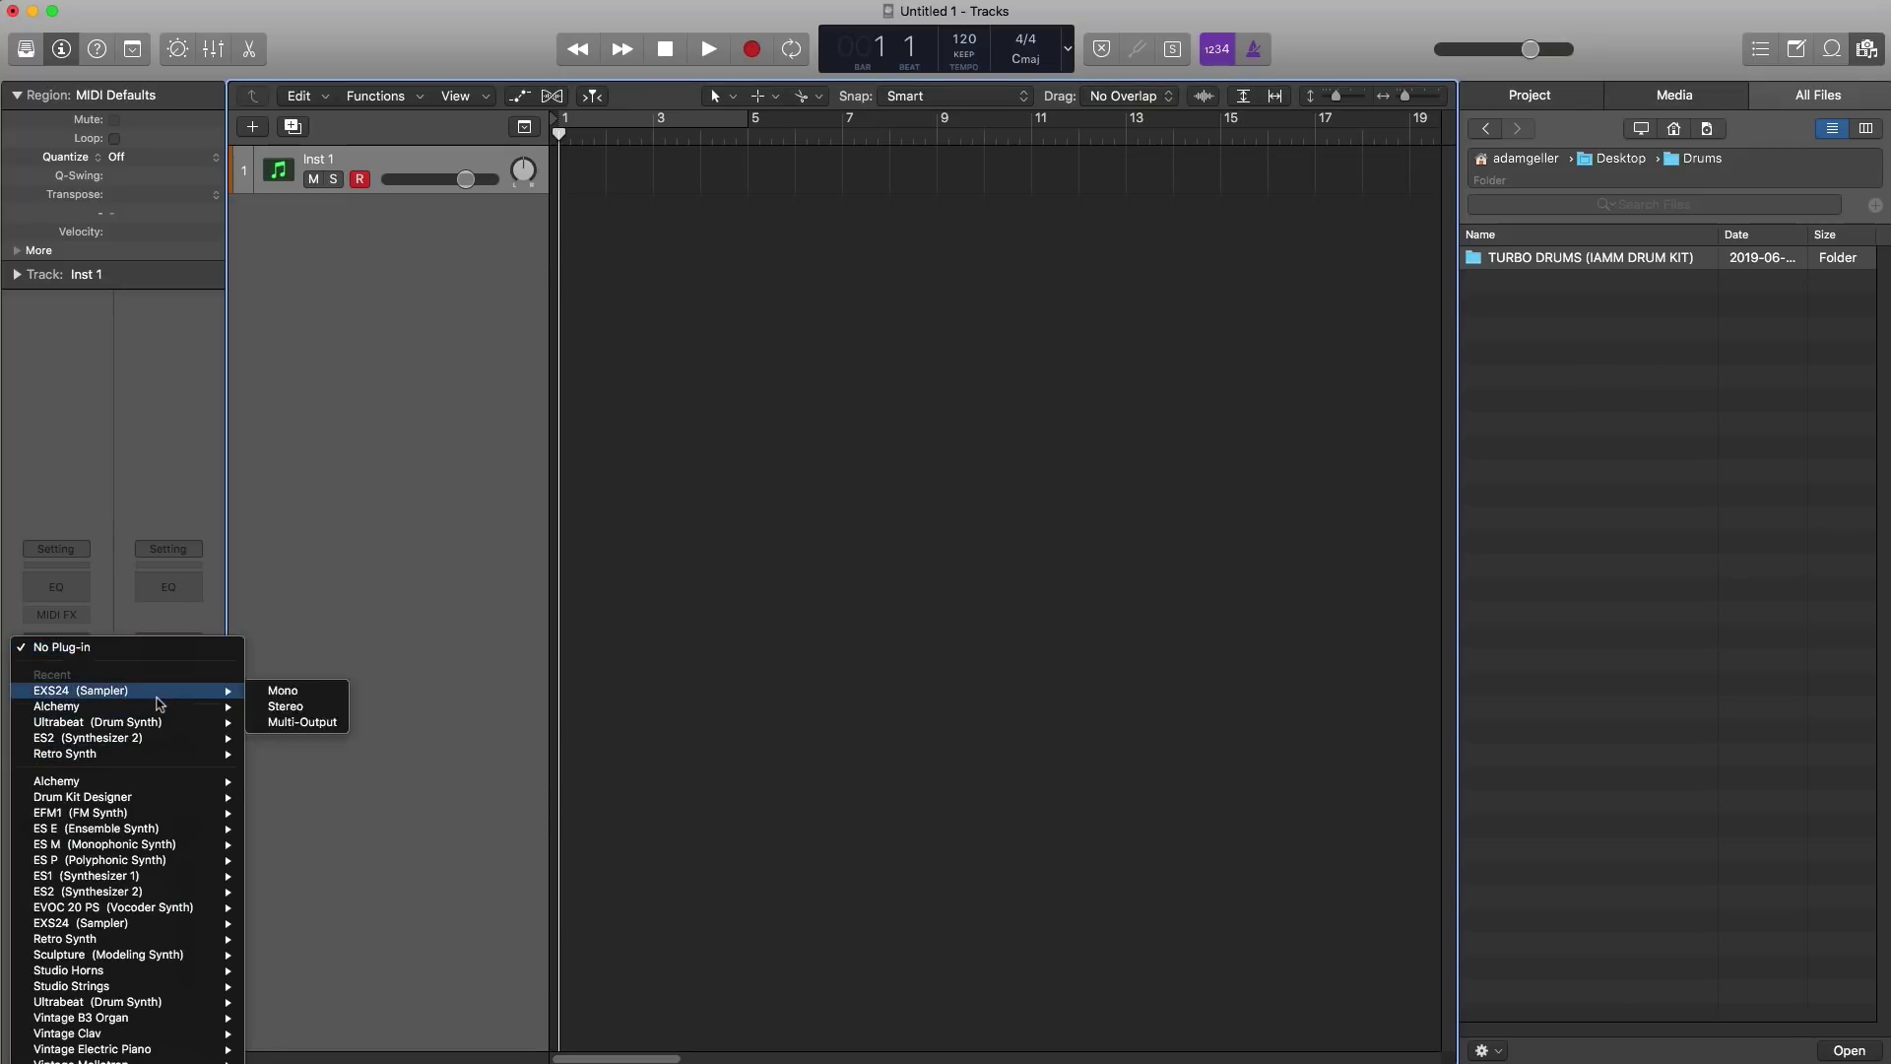
pyautogui.click(296, 690)
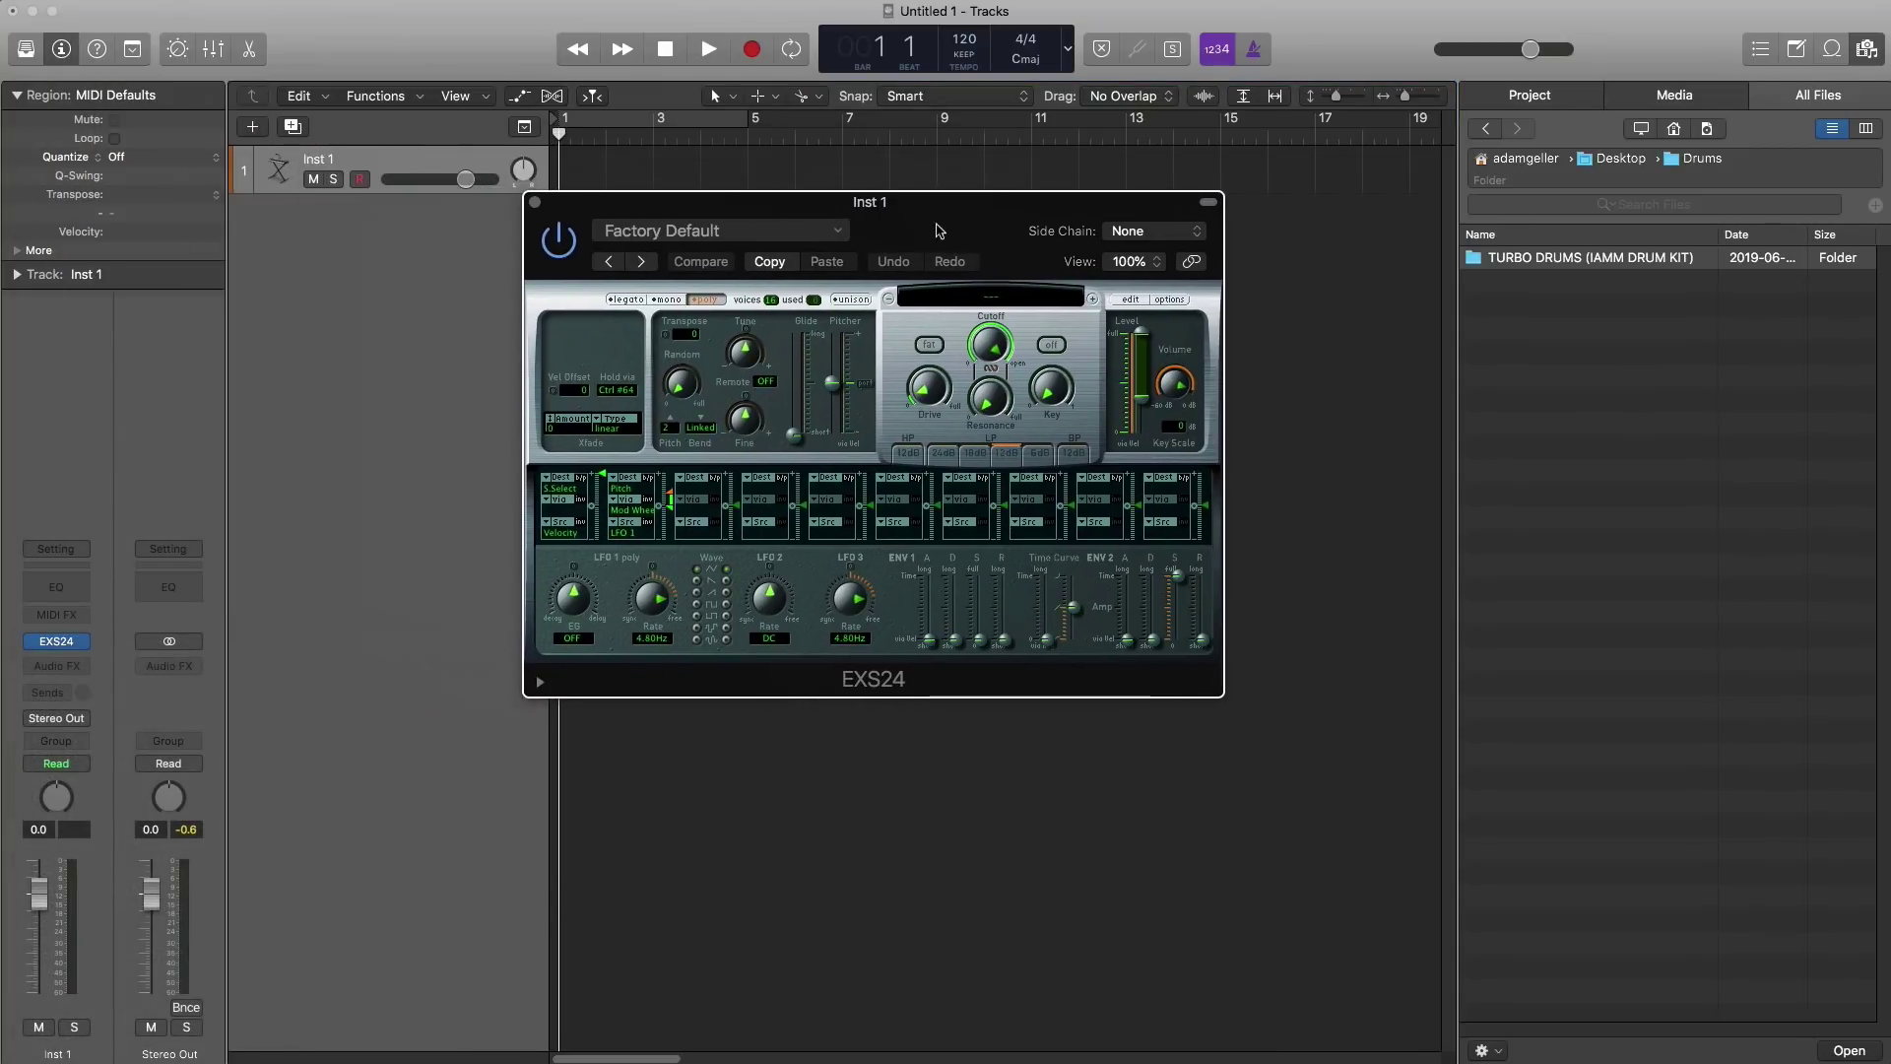
pyautogui.click(1130, 299)
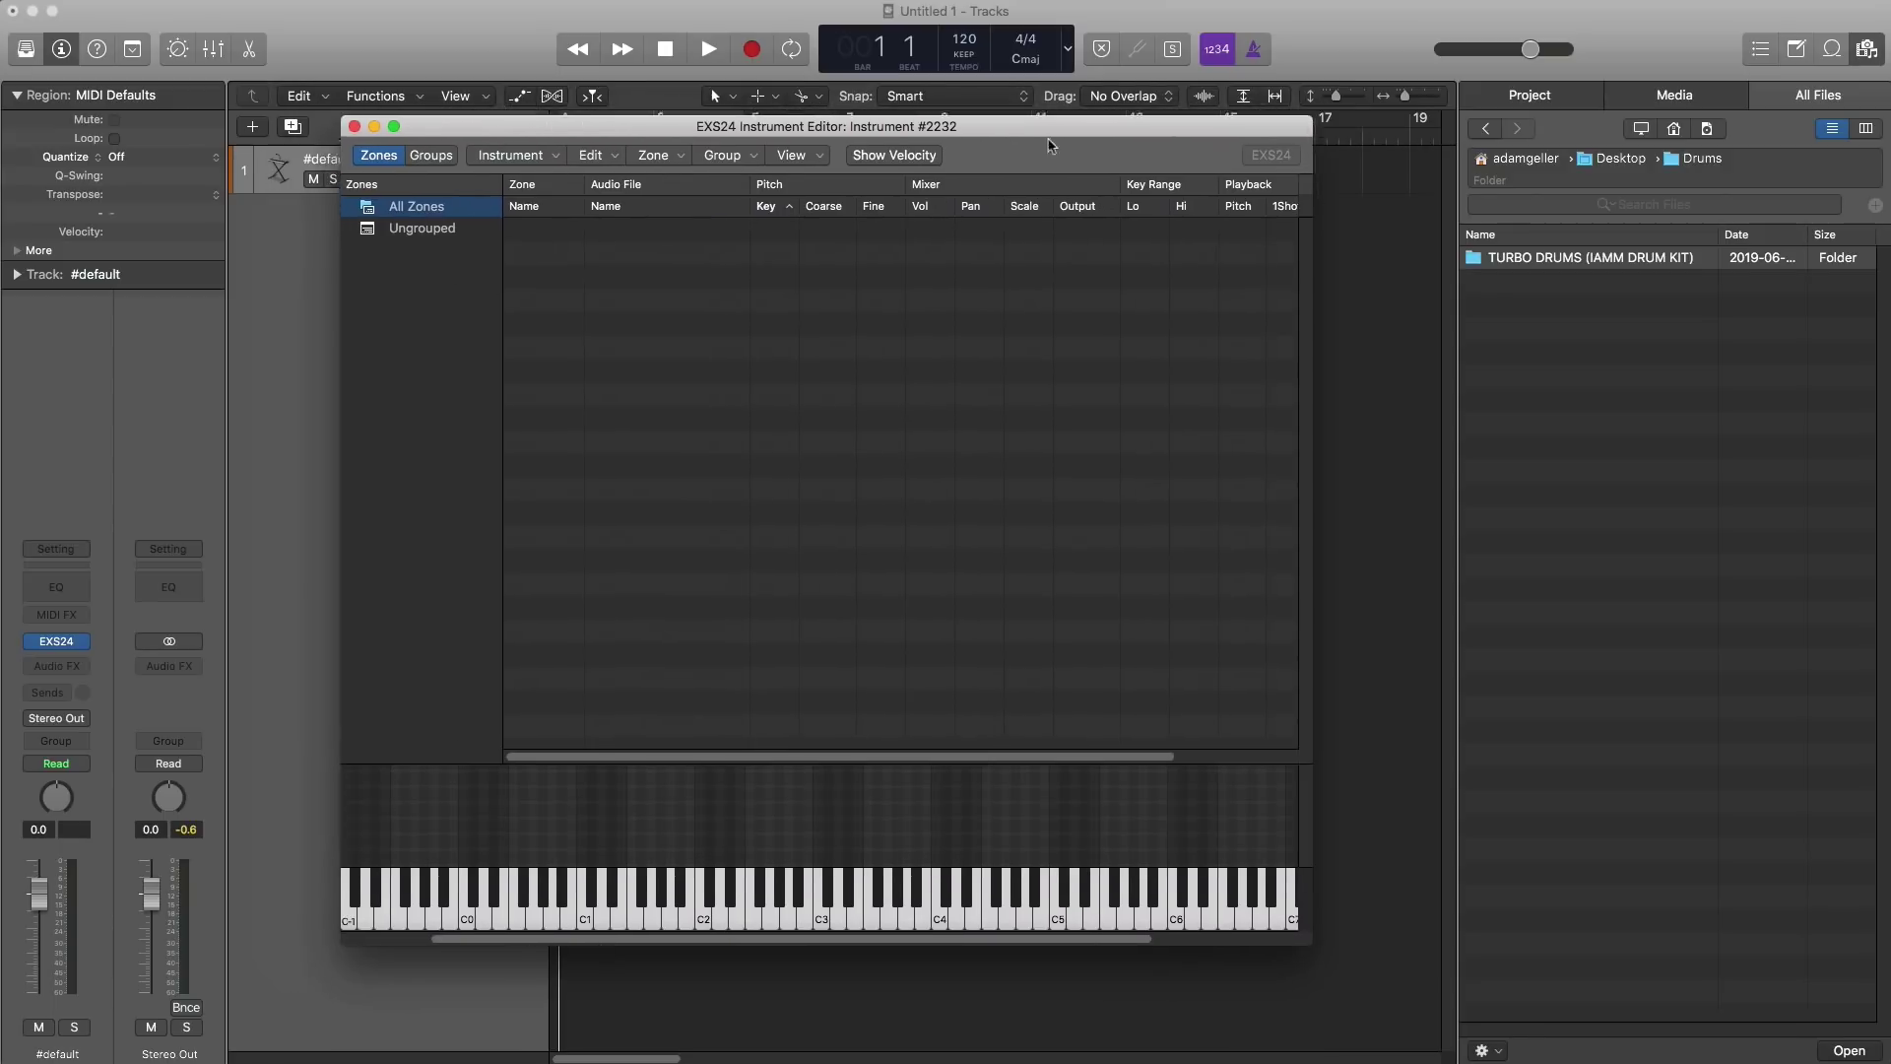
# Step: Add all samples from the Turbo Drums KICK folder as contiguous one-note zones starting at C1
pyautogui.doubleClick(1523, 264)
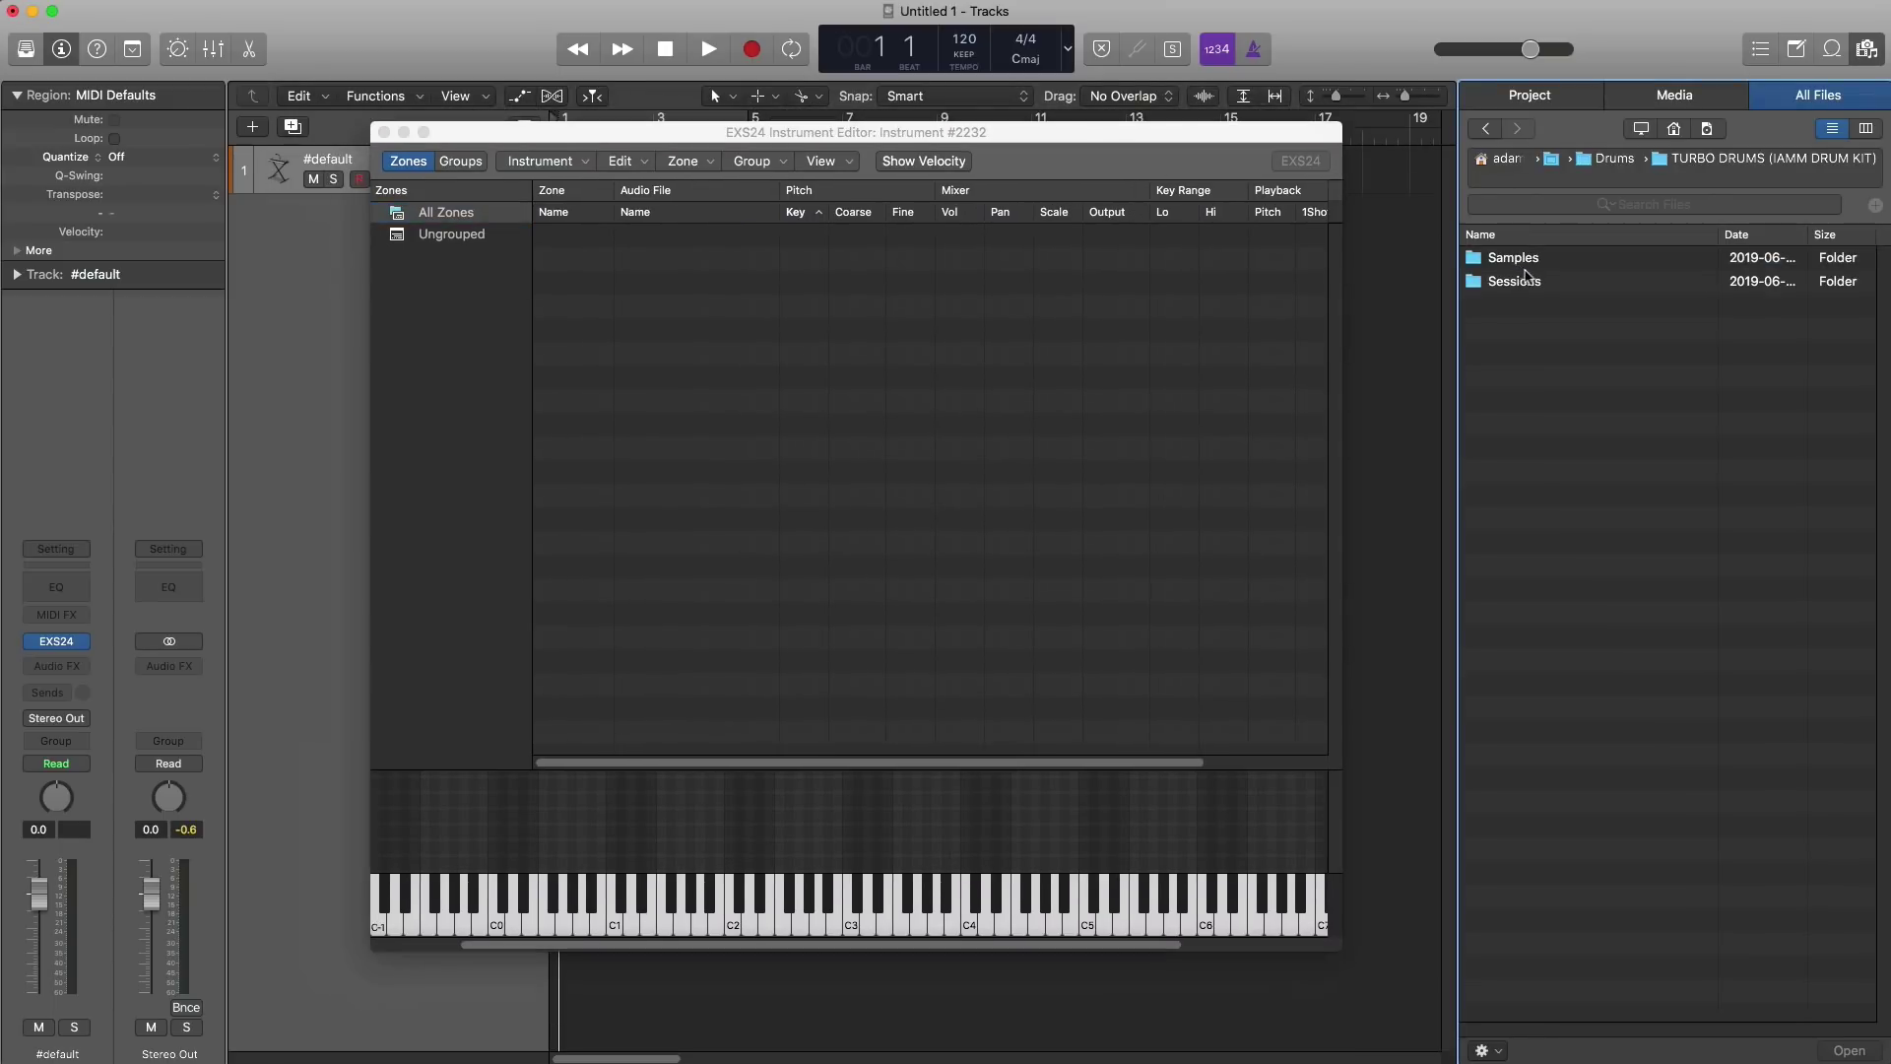
pyautogui.doubleClick(1525, 264)
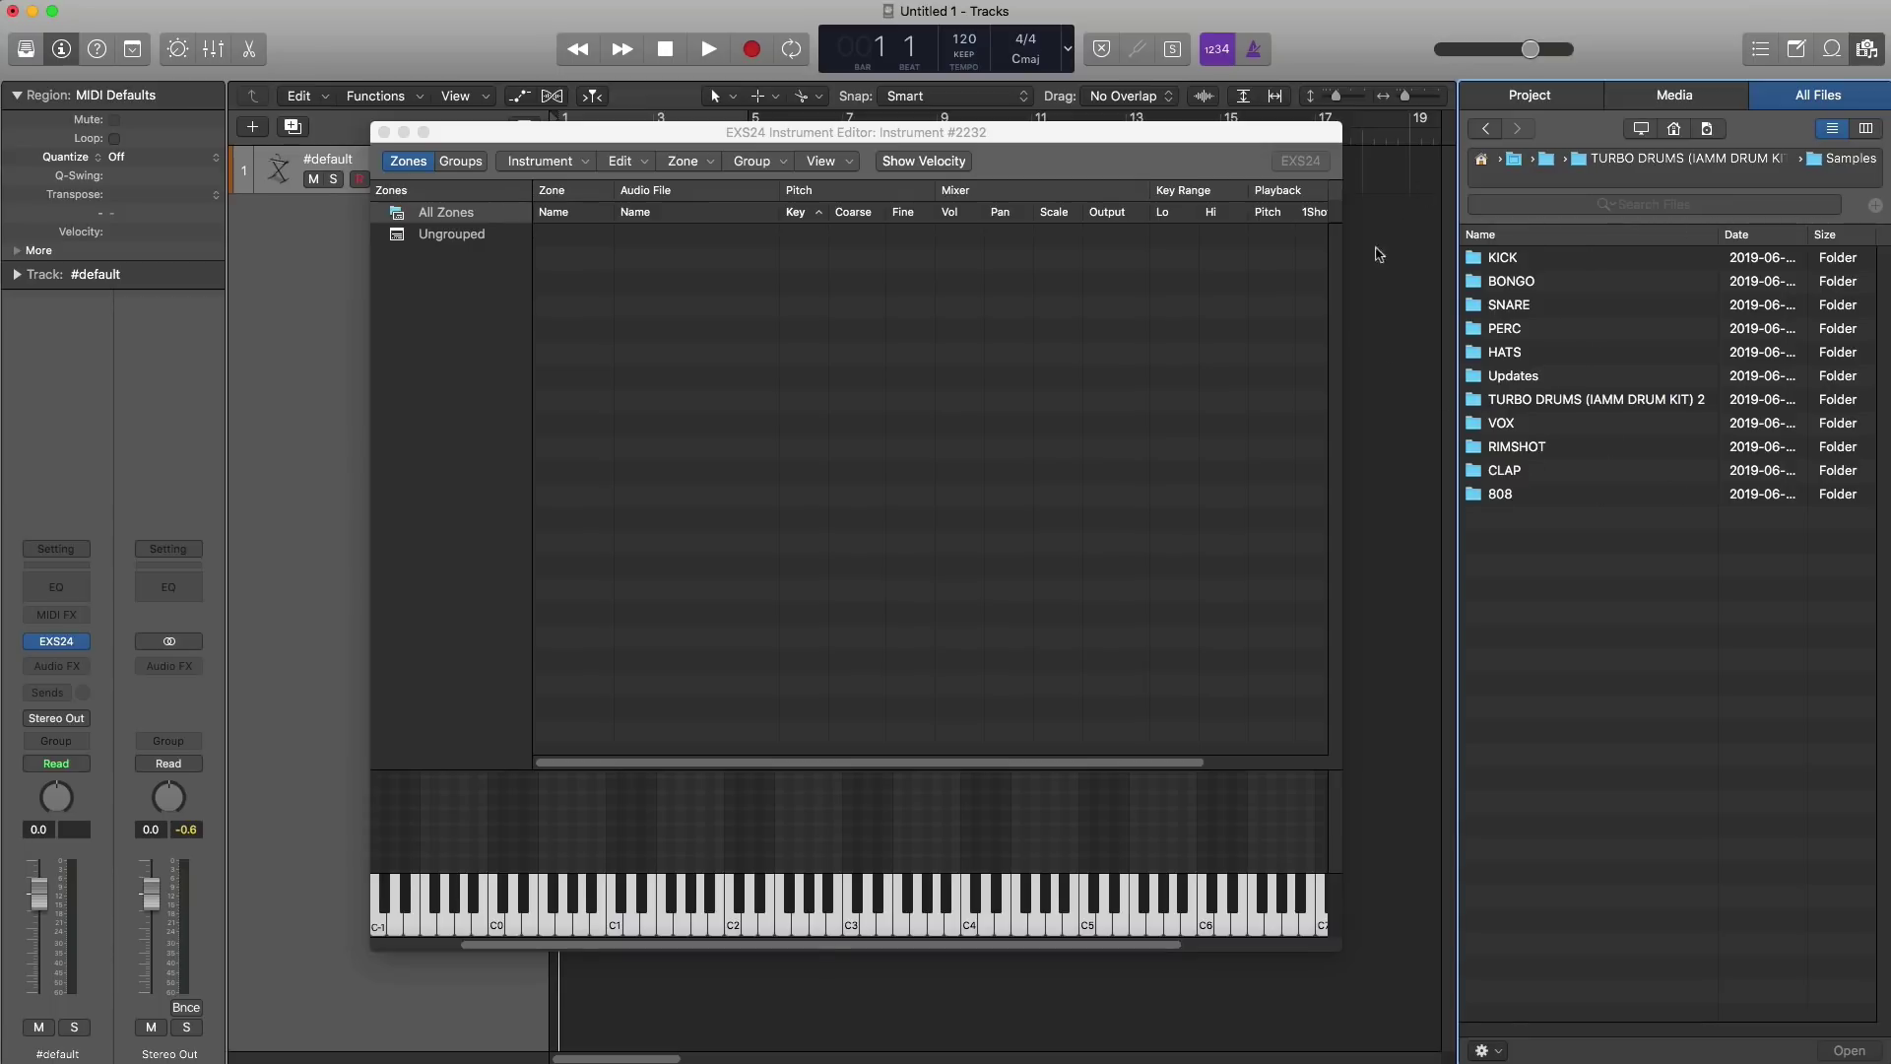
pyautogui.doubleClick(1505, 264)
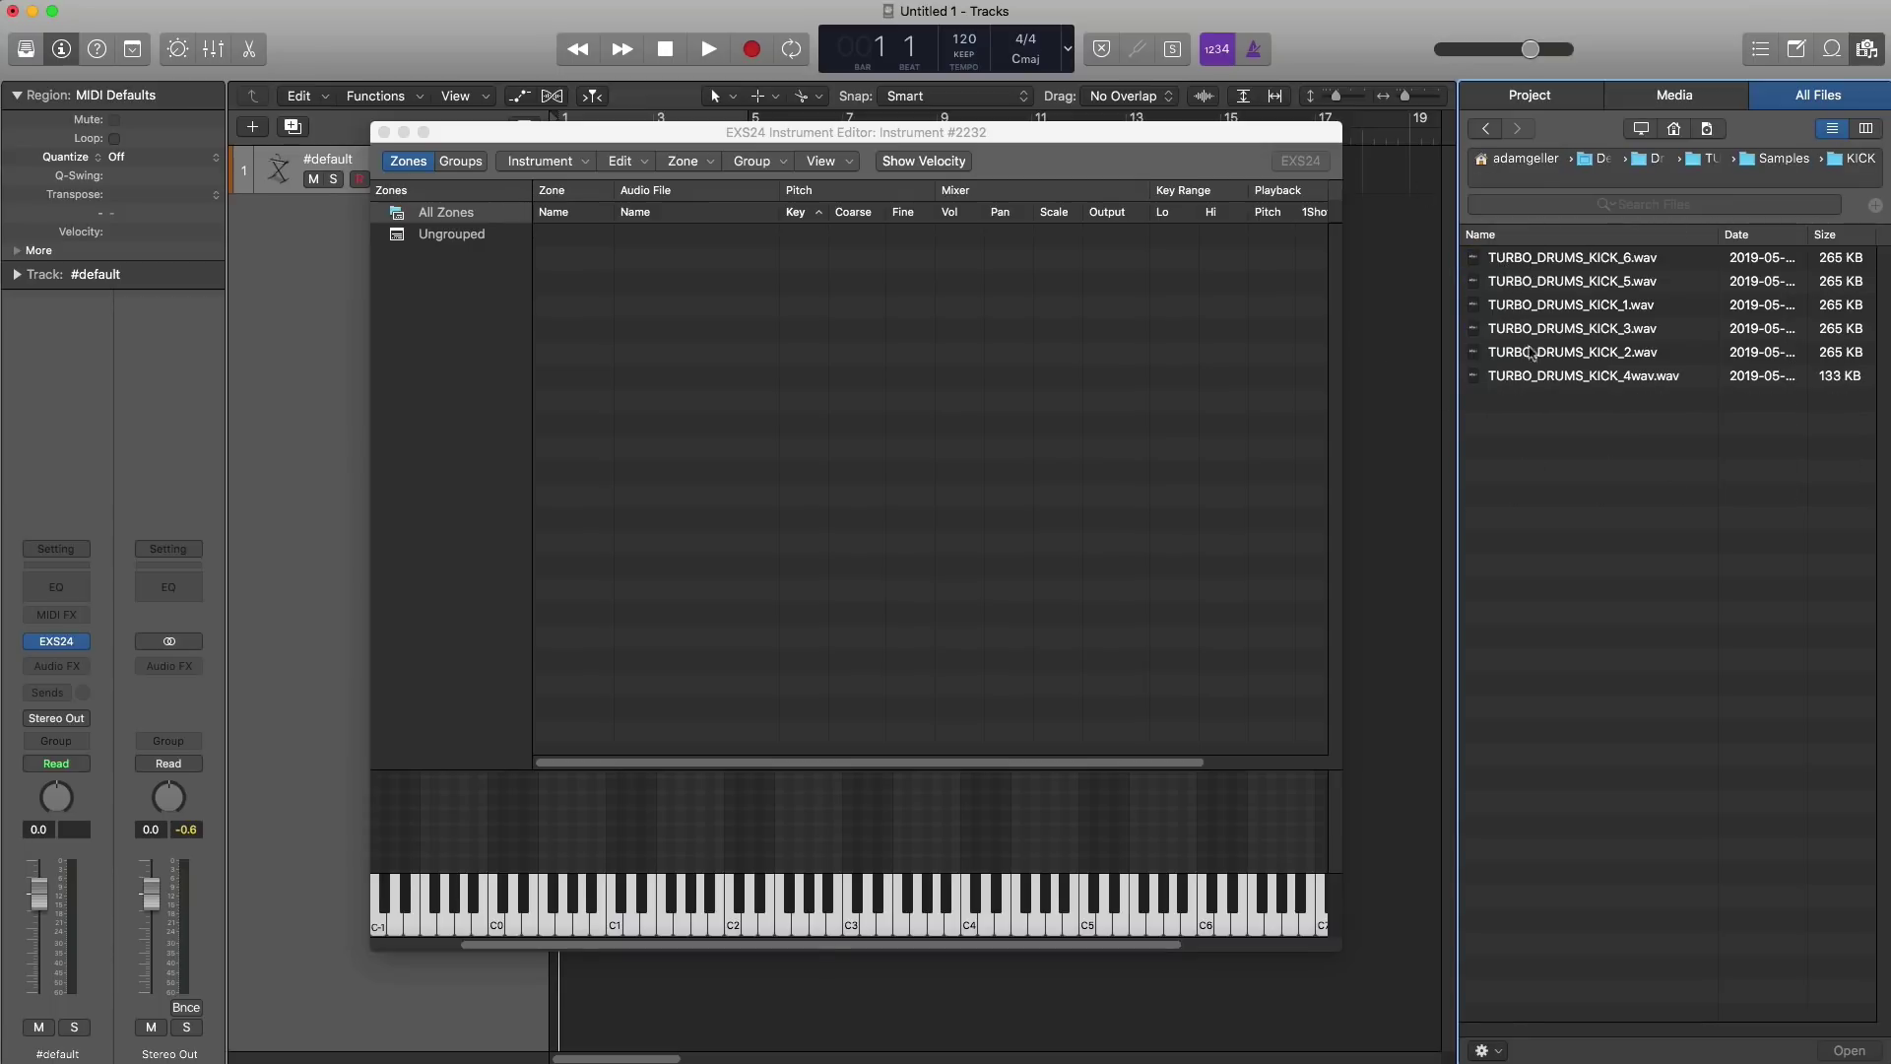
pyautogui.press('super+a')
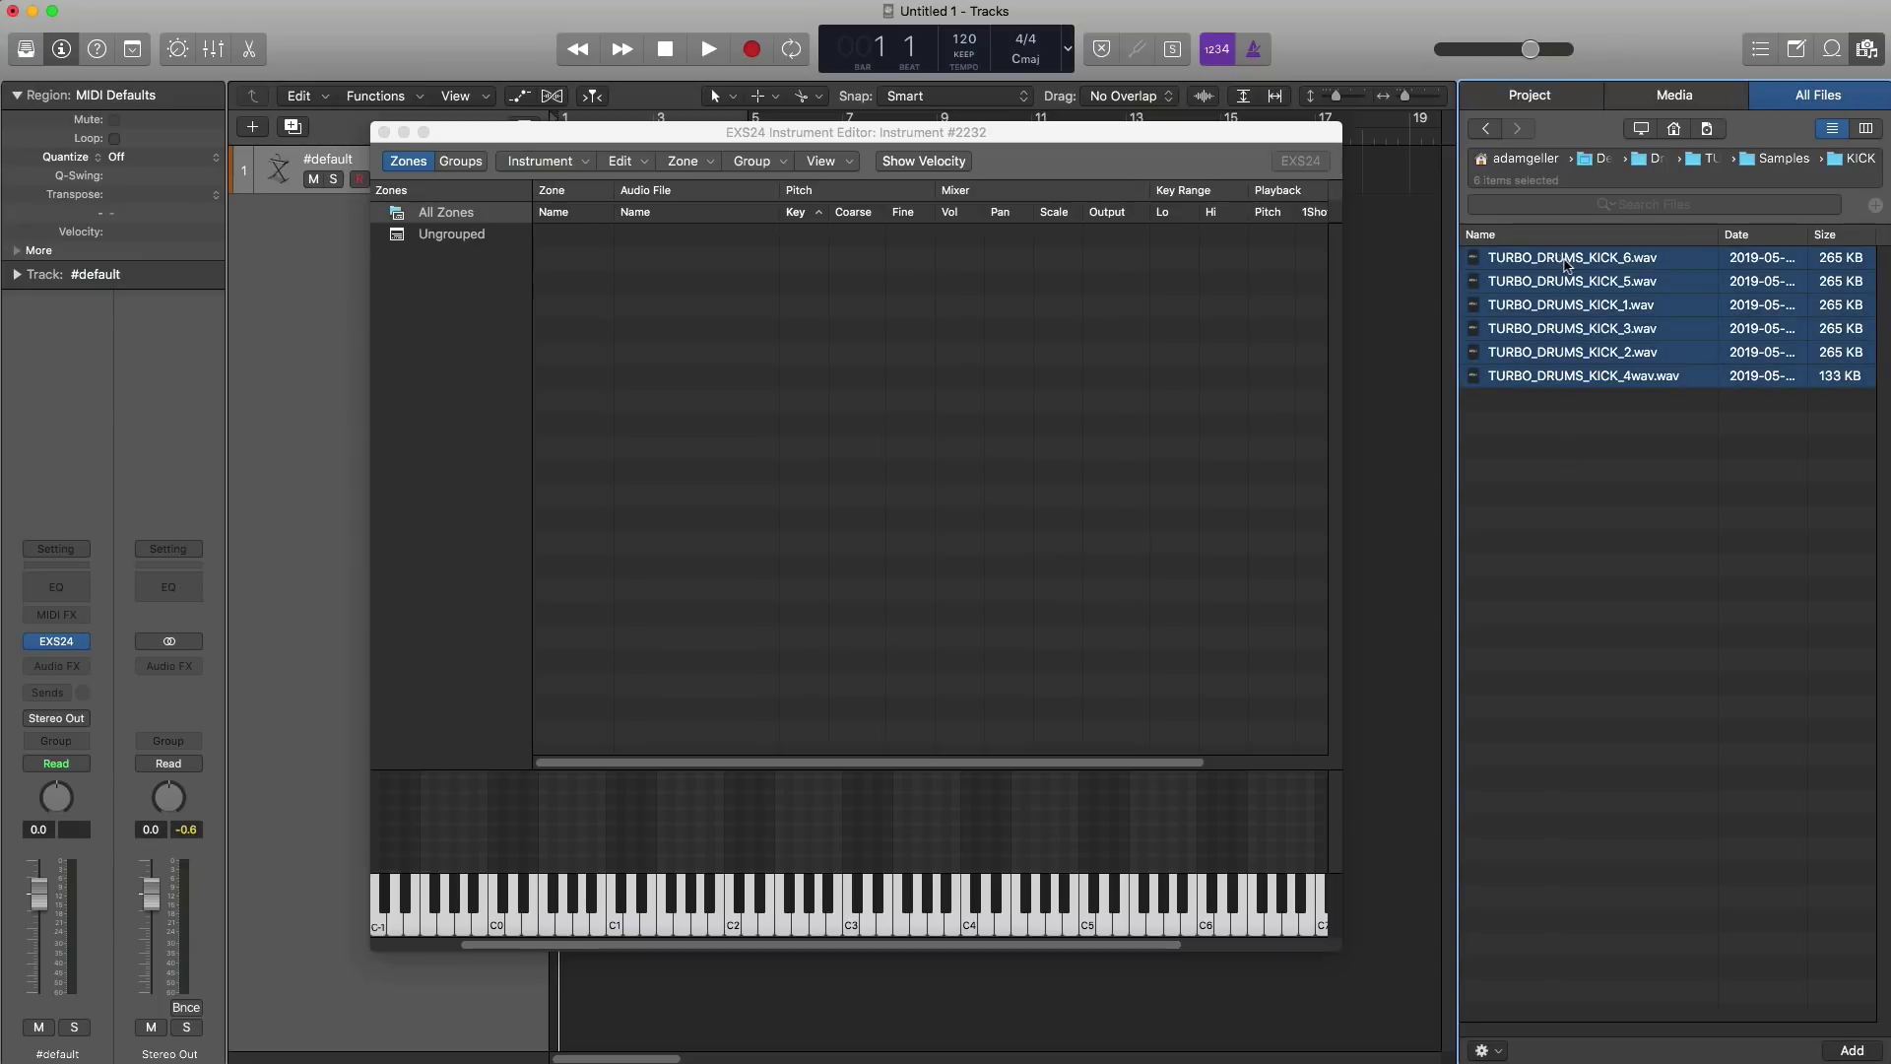
pyautogui.moveTo(1569, 266); pyautogui.dragTo(612, 925)
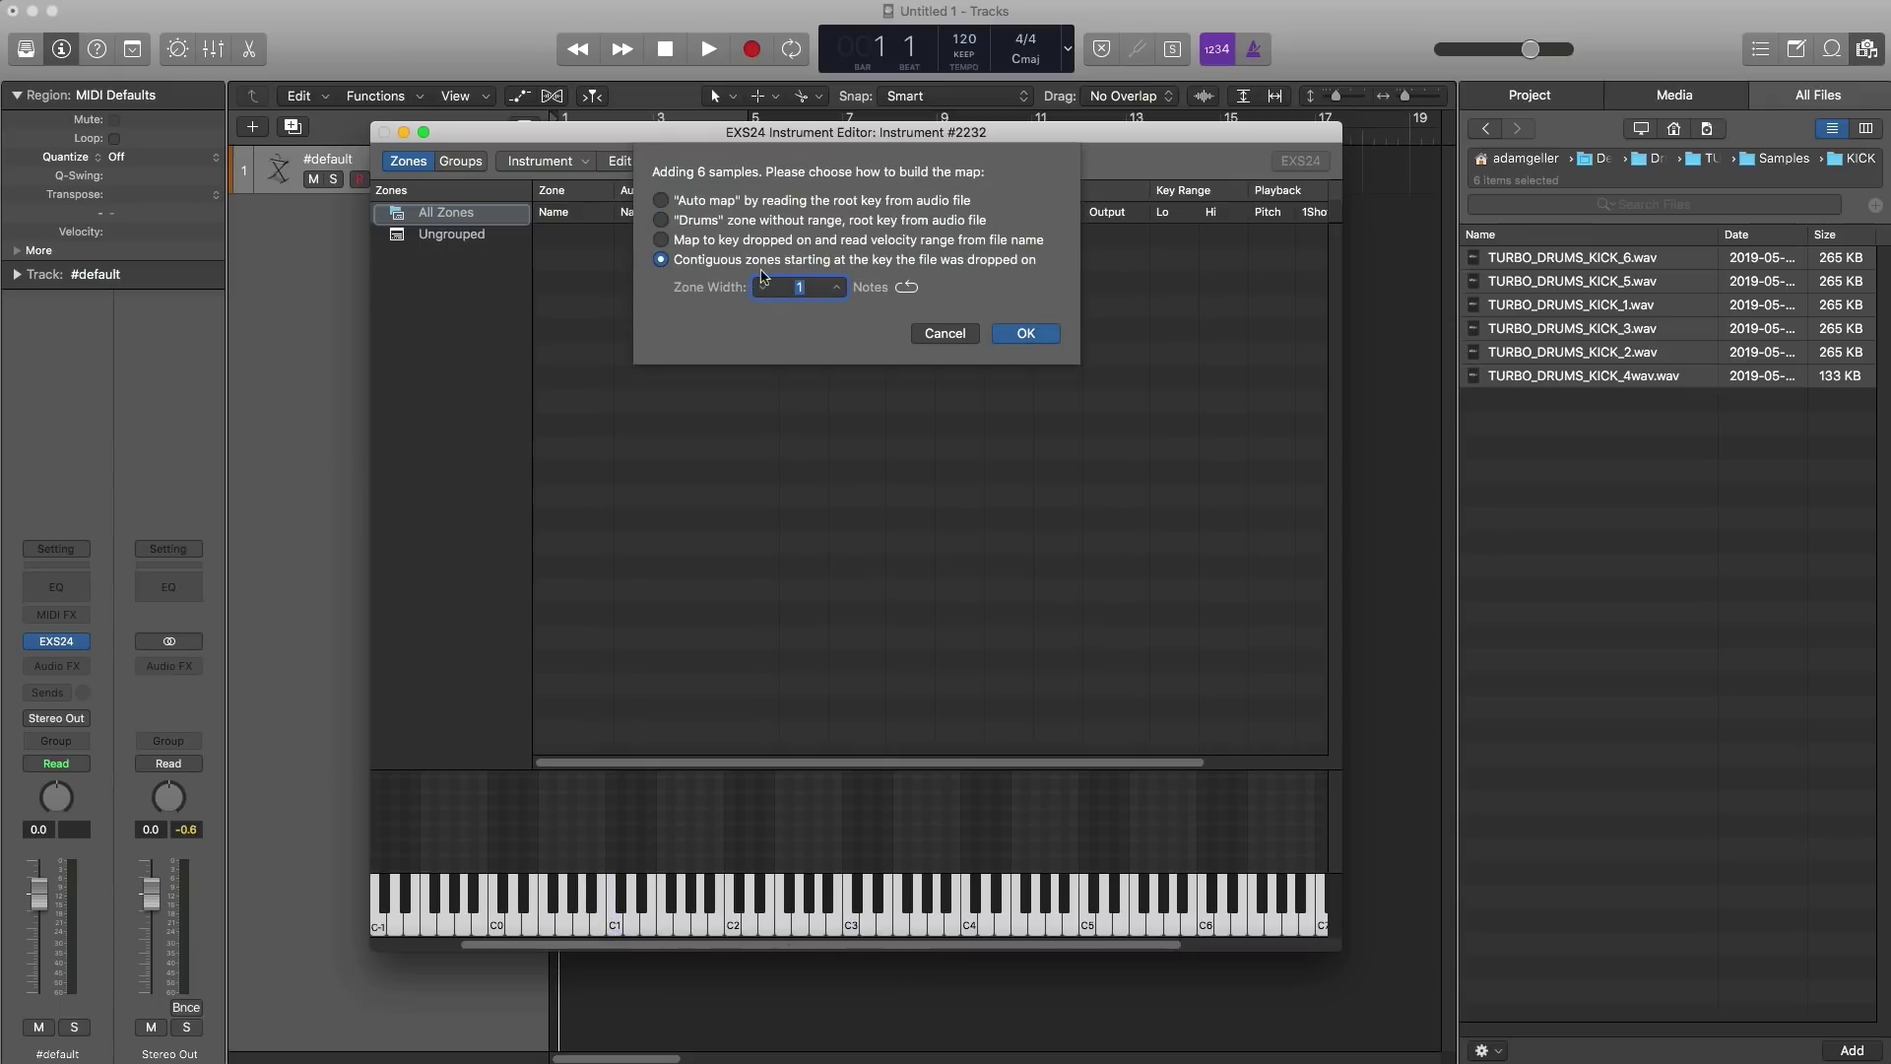
pyautogui.click(663, 263)
pyautogui.click(1025, 334)
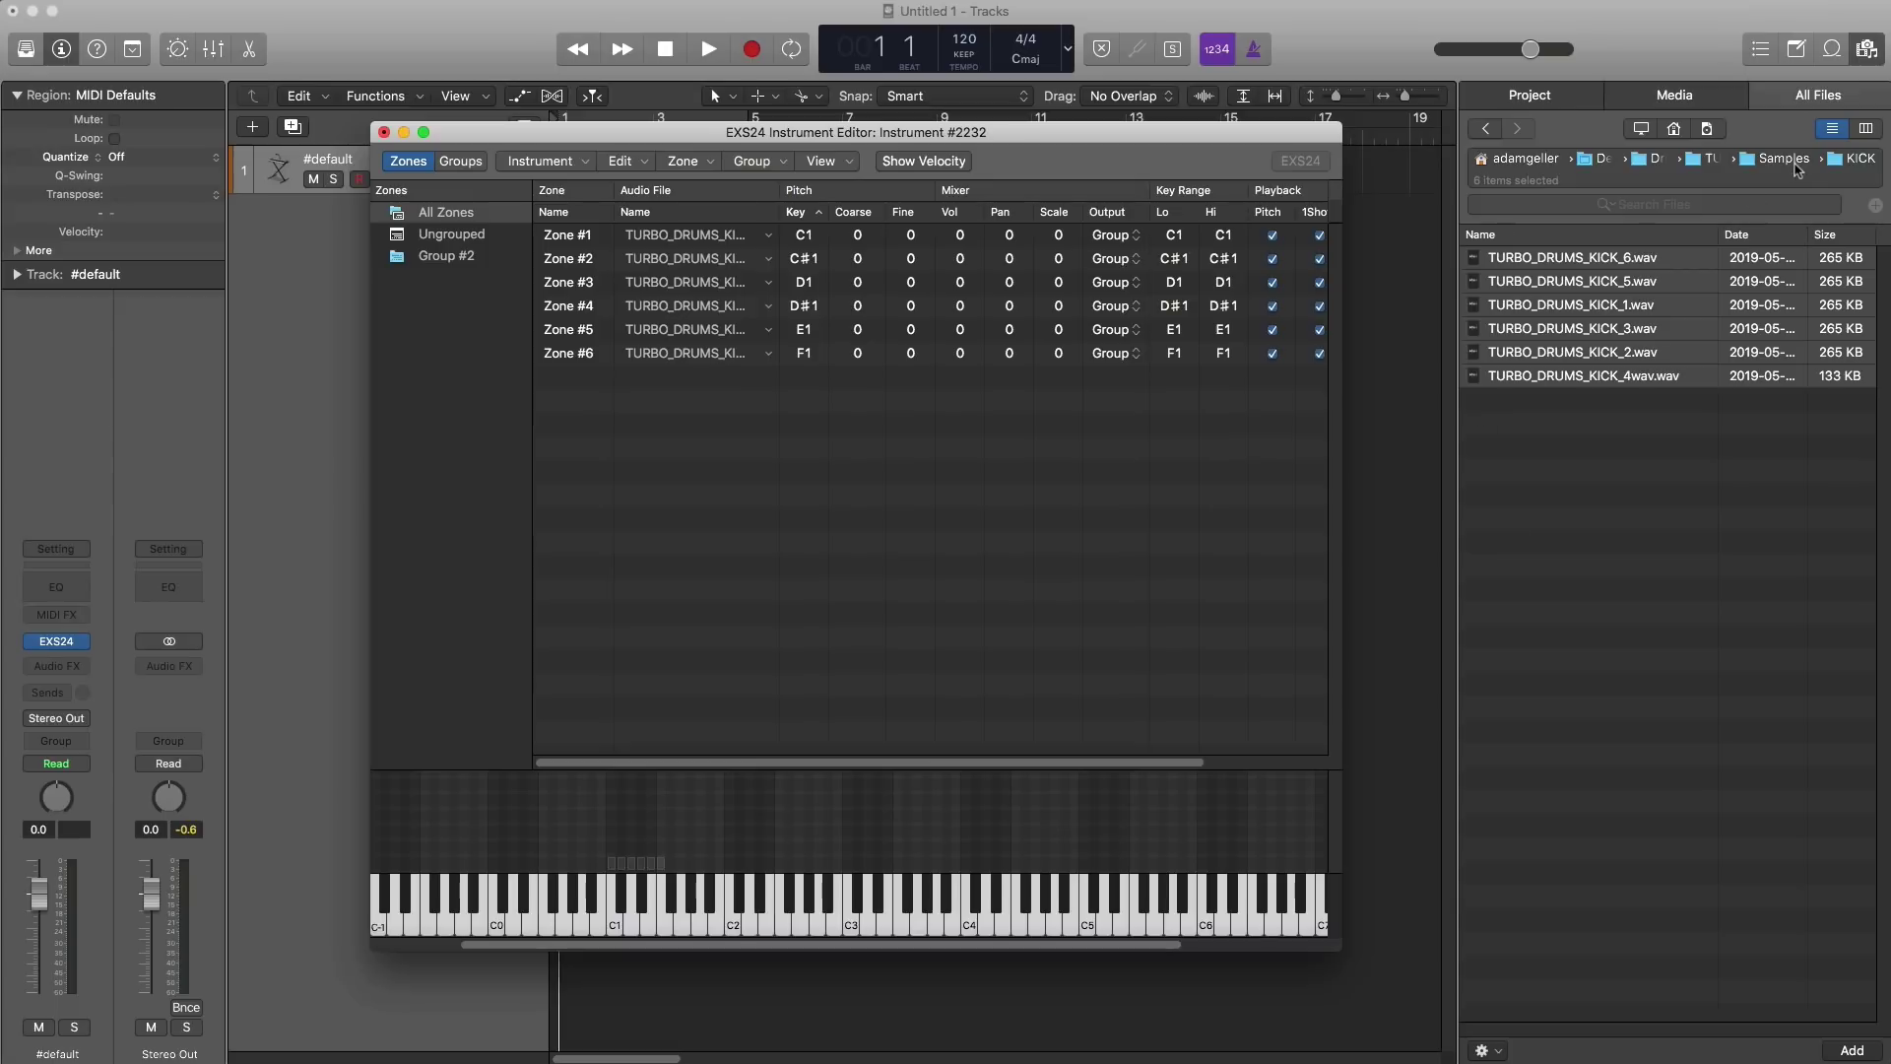
# Step: Add all samples from the SNARE folder as contiguous one-note zones starting at F#1
pyautogui.click(1785, 162)
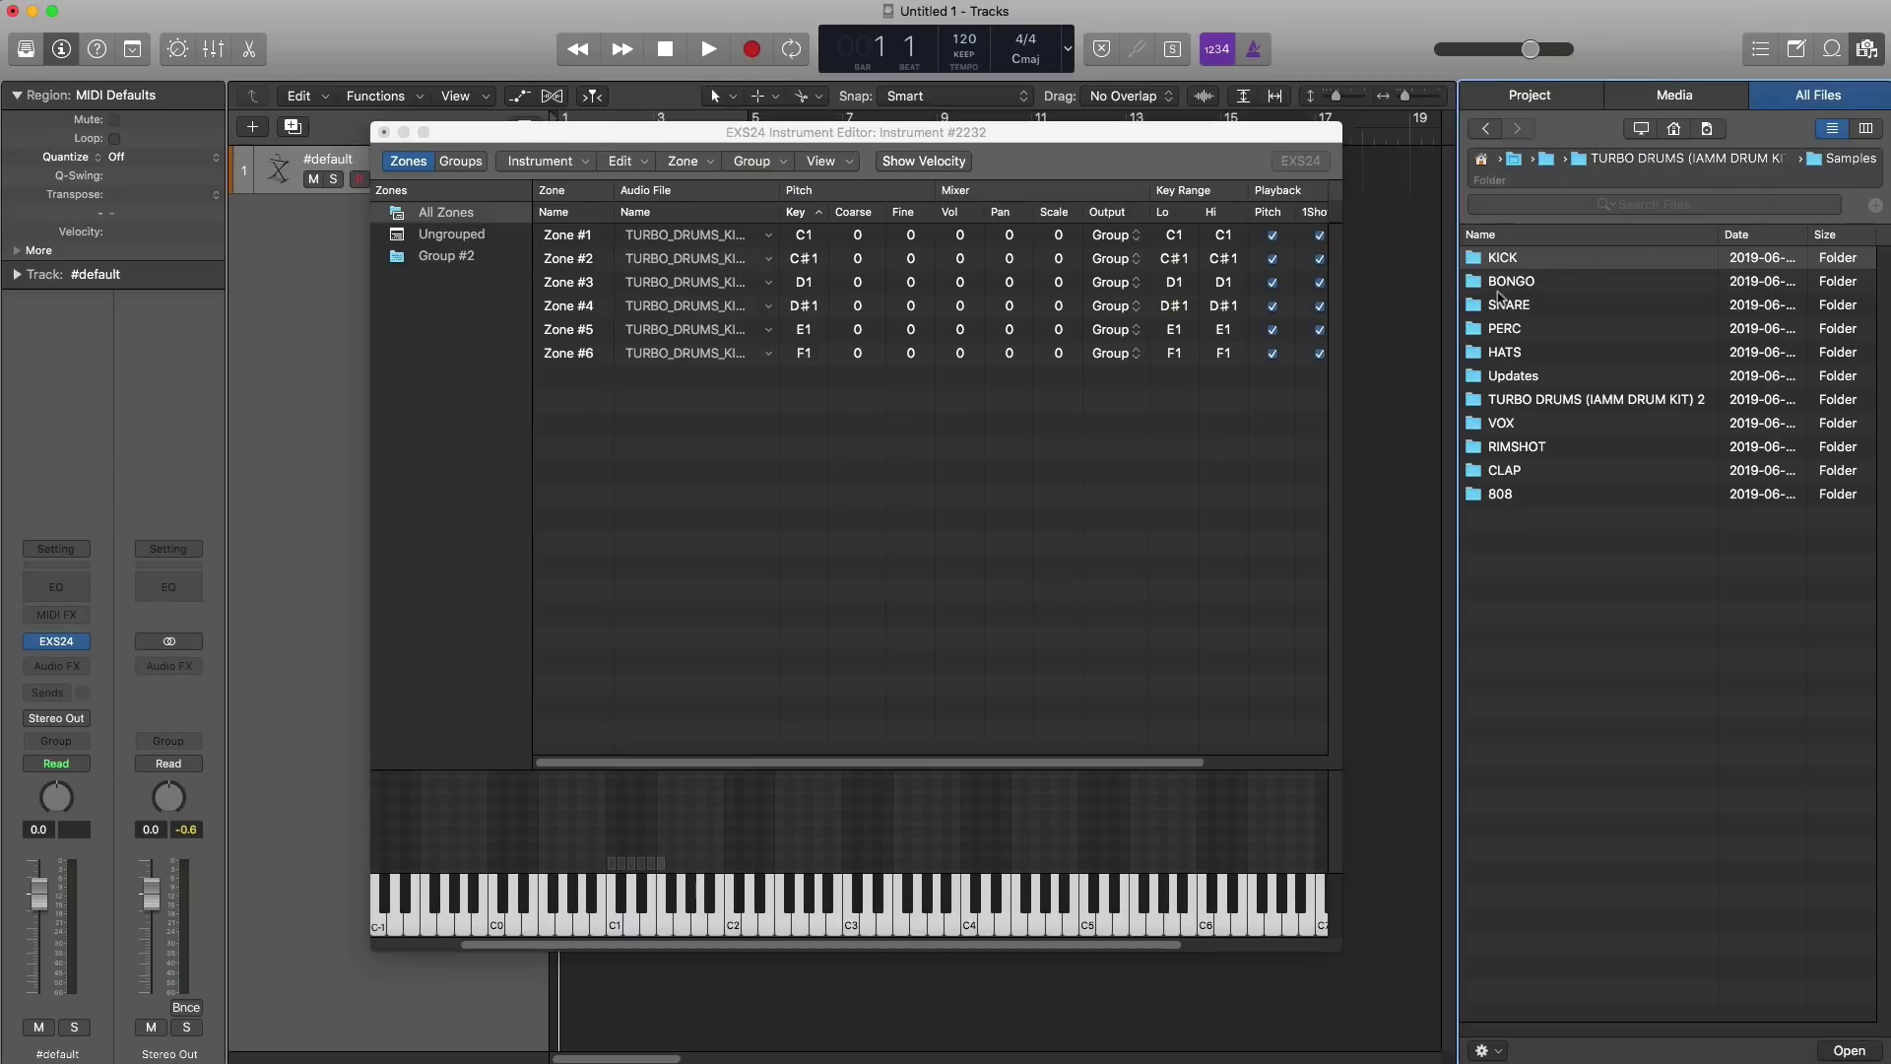
pyautogui.doubleClick(1508, 307)
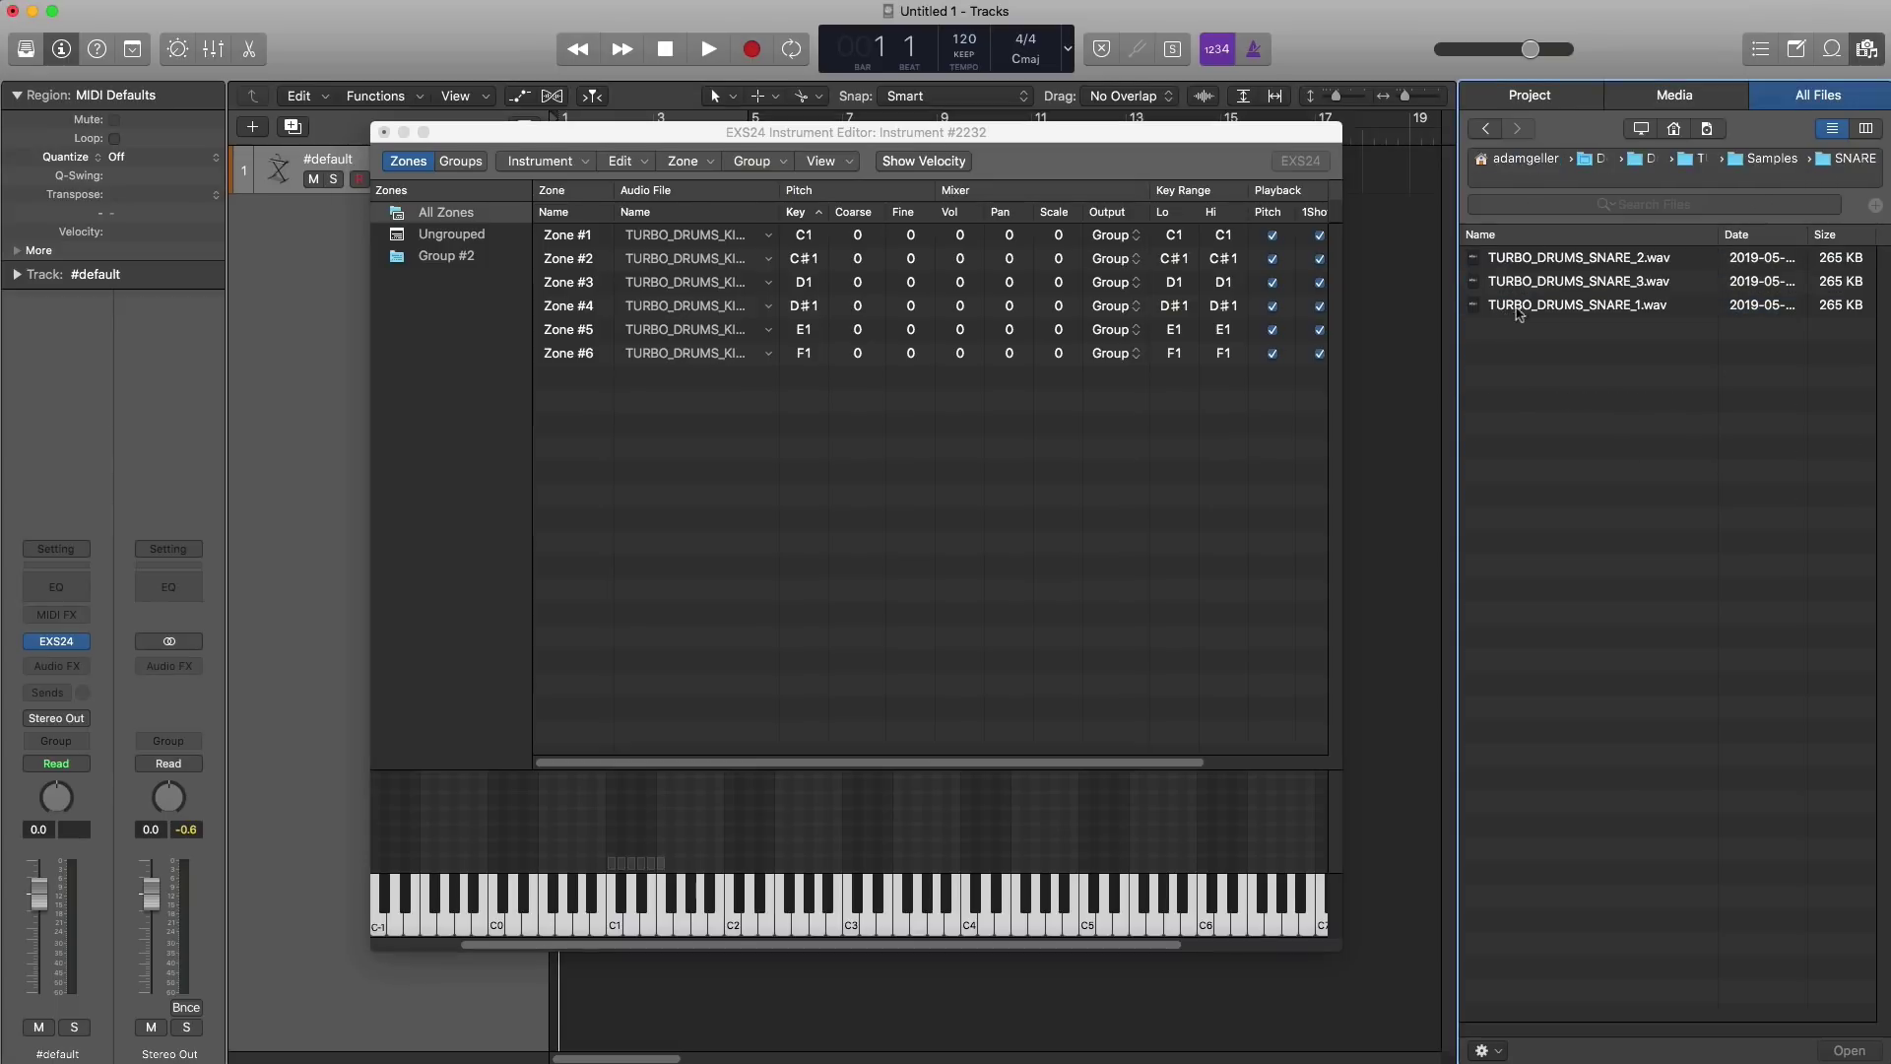
pyautogui.press('super+a')
pyautogui.moveTo(1539, 261); pyautogui.dragTo(664, 894)
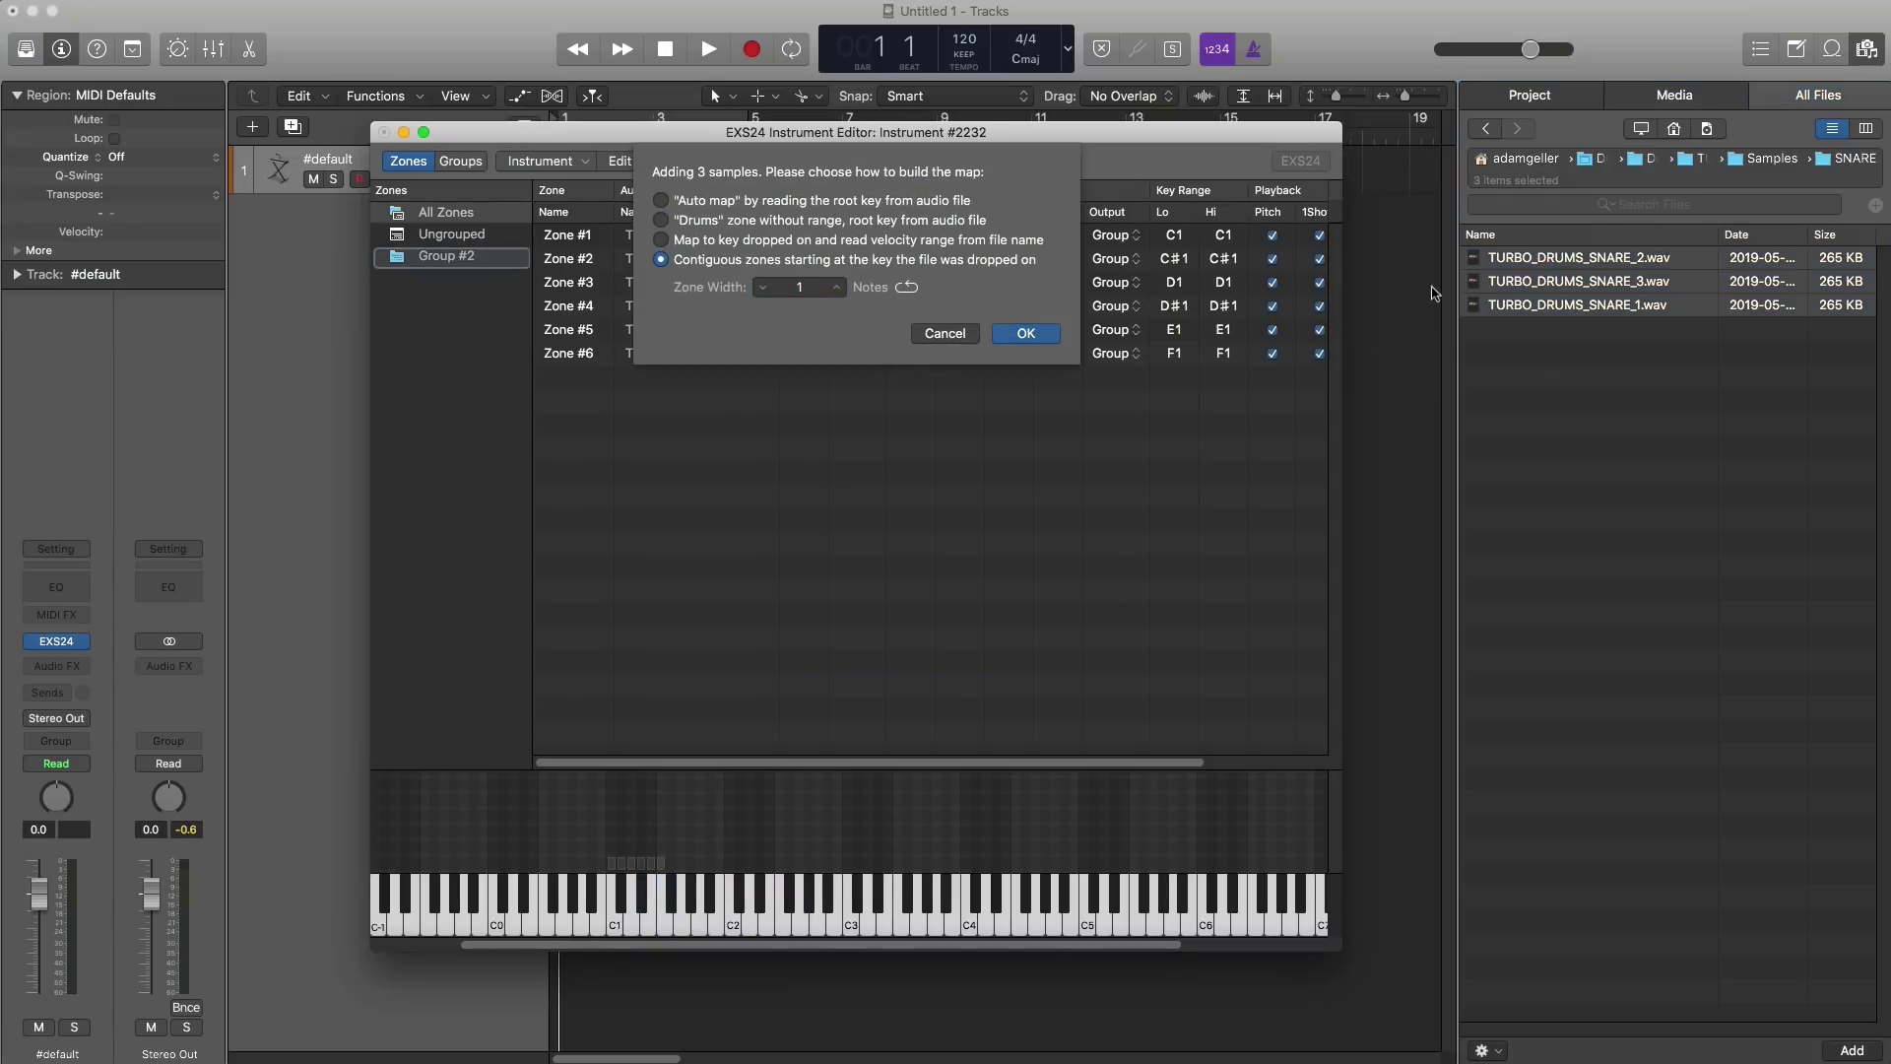
pyautogui.click(999, 332)
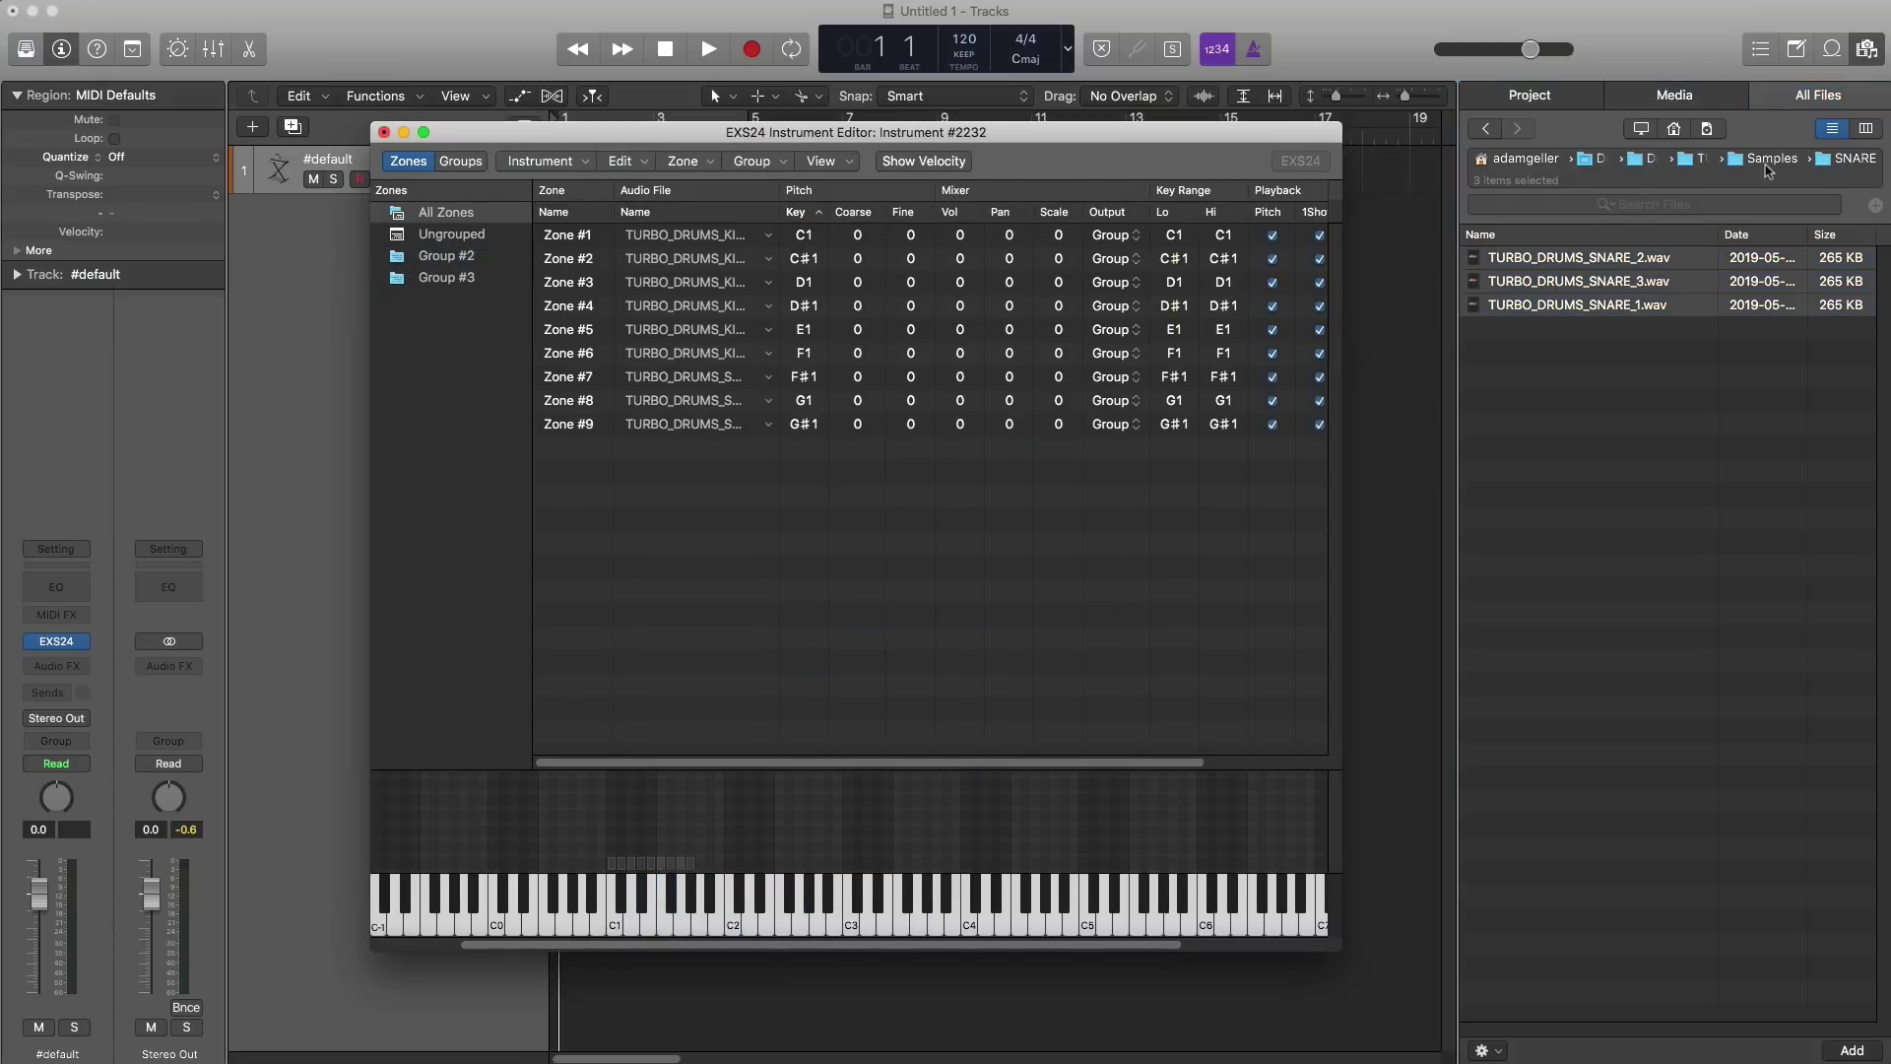
# Step: Add all samples from the PERC folder as contiguous one-note zones starting at A1
pyautogui.click(1768, 162)
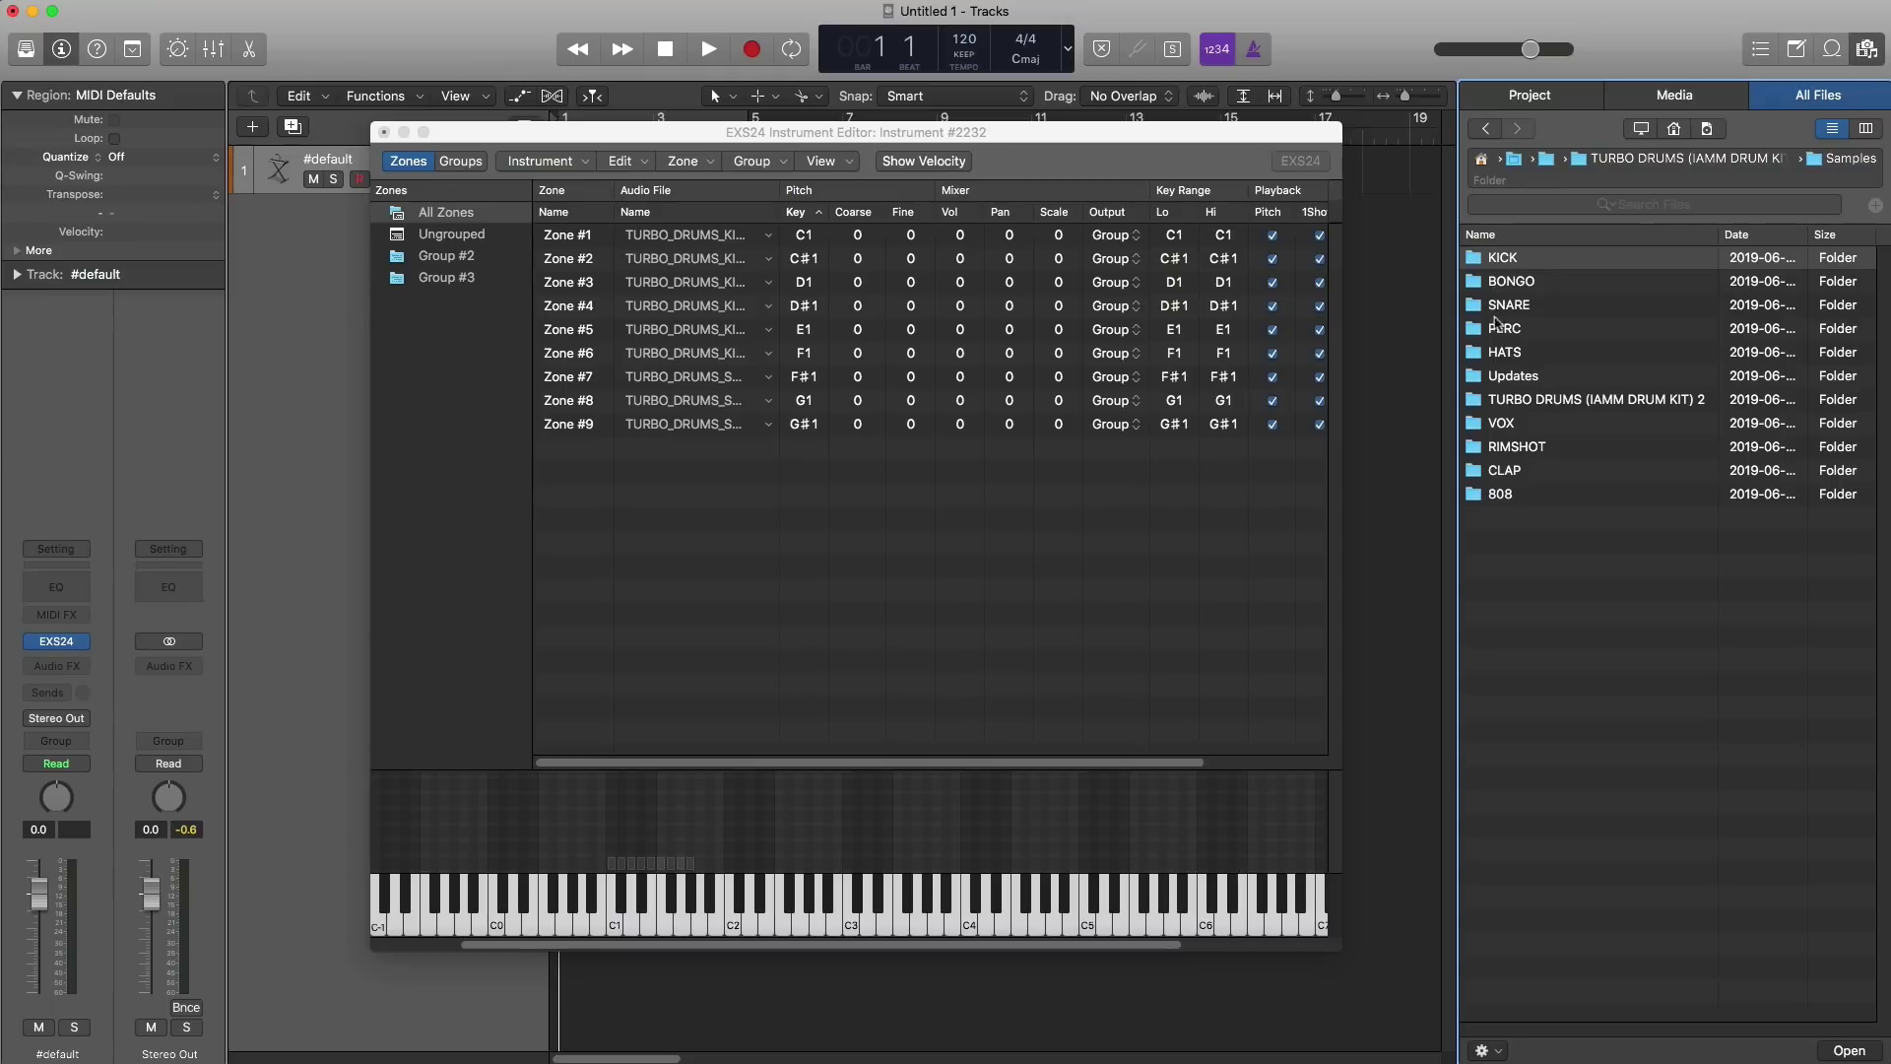
pyautogui.doubleClick(1498, 329)
pyautogui.press('super+a')
pyautogui.moveTo(1530, 264); pyautogui.dragTo(686, 904)
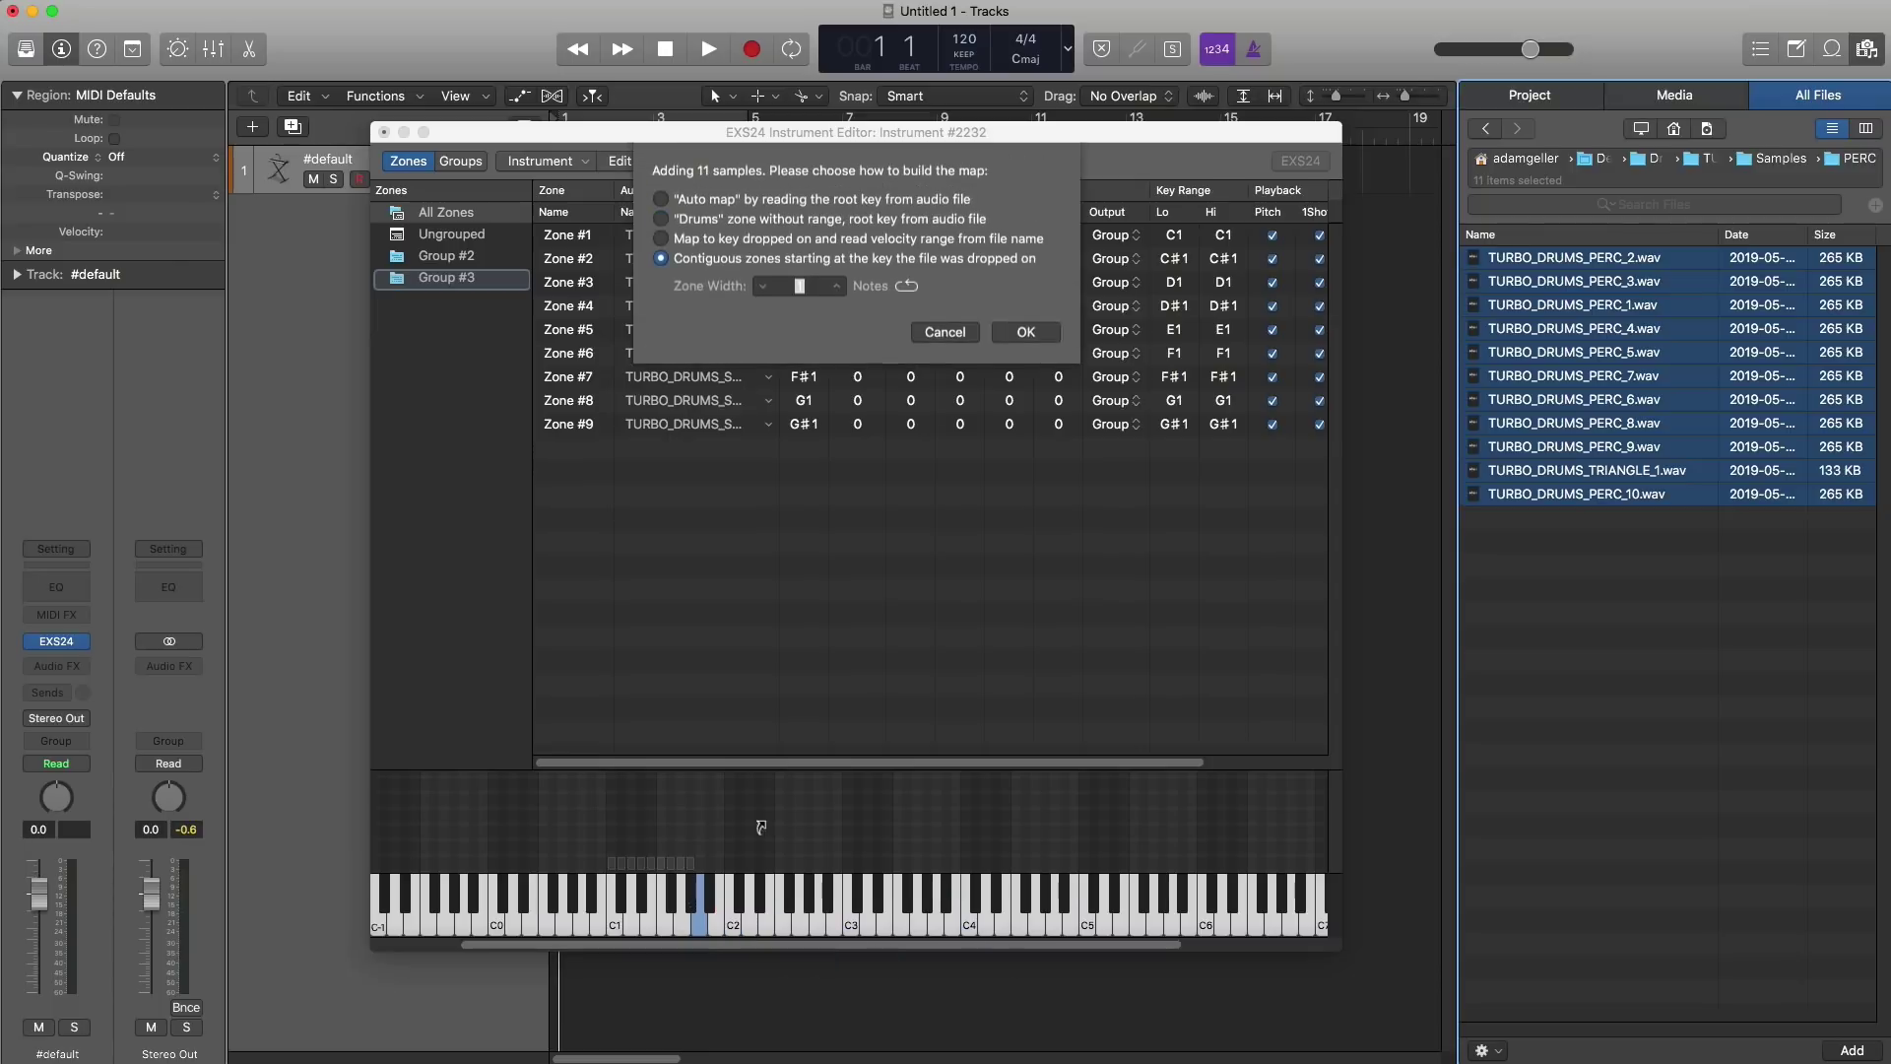
pyautogui.click(1026, 334)
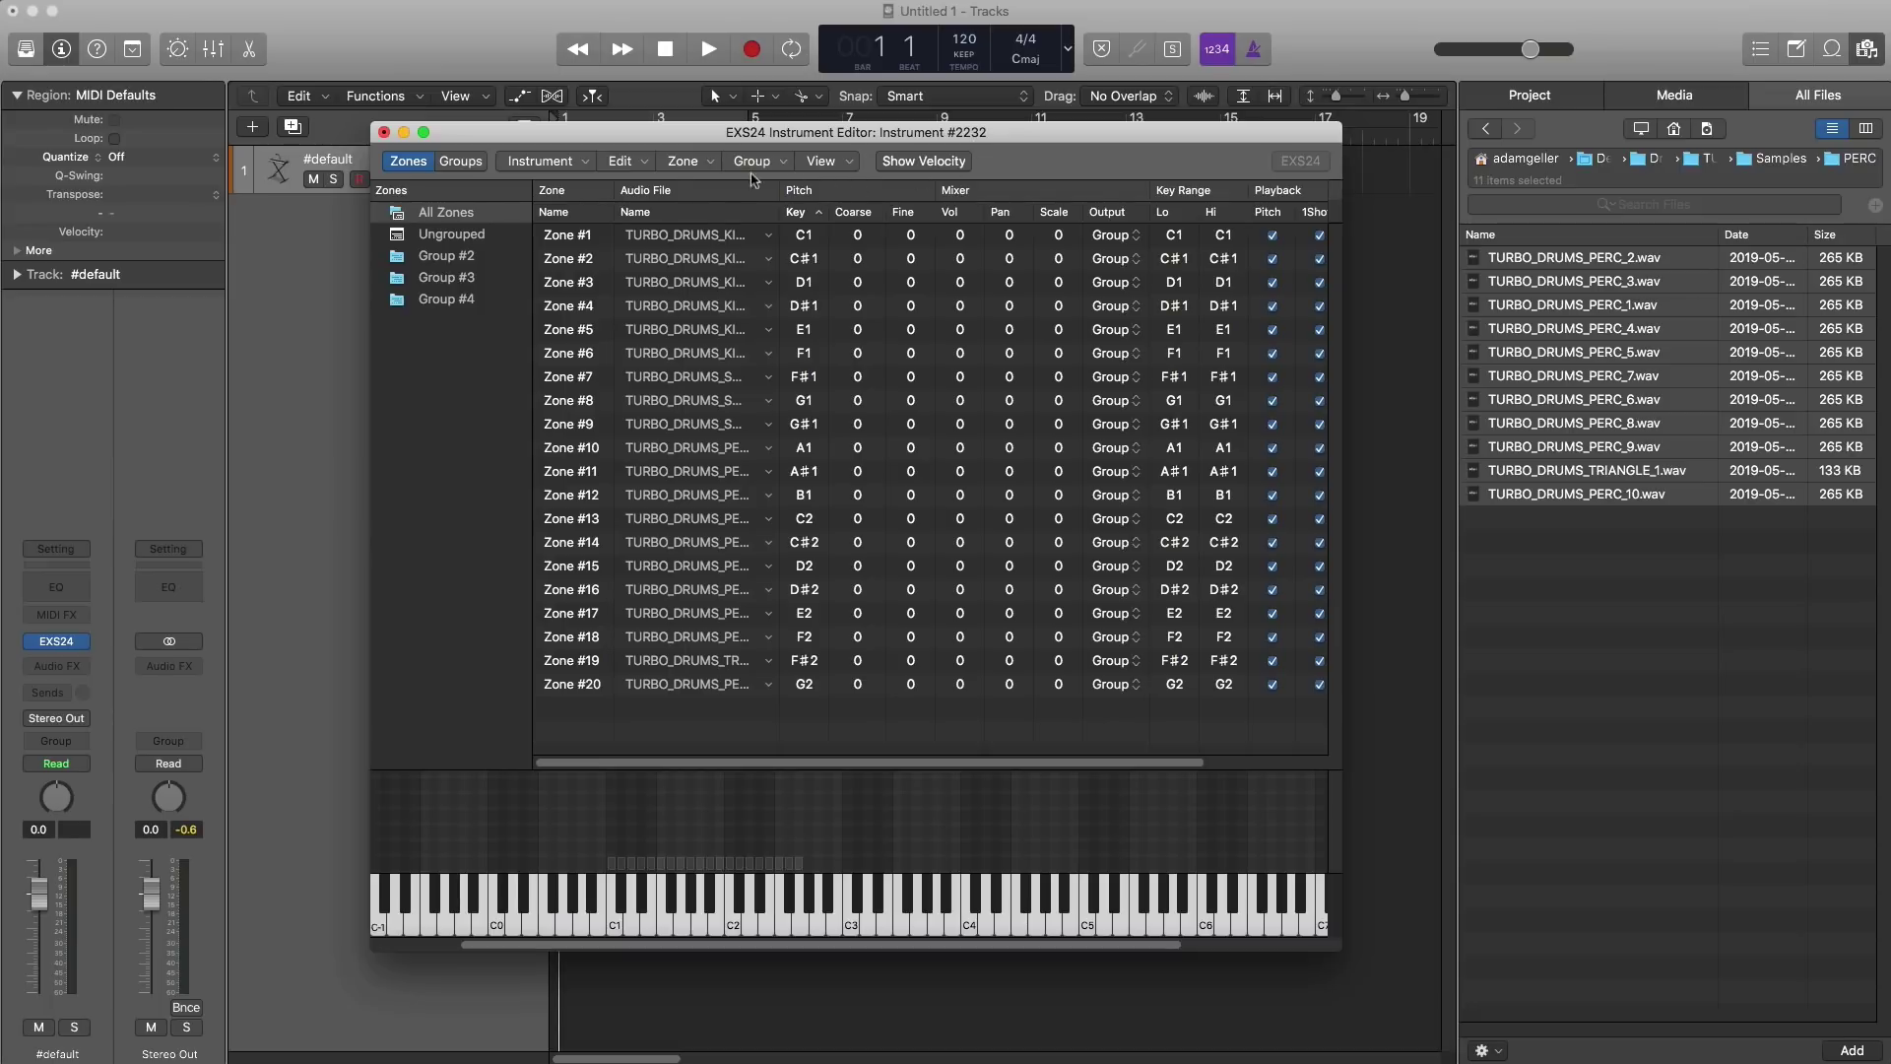
# Step: Save the sampler instrument as "Astro Drums" in the Sampler Instruments folder
pyautogui.click(580, 167)
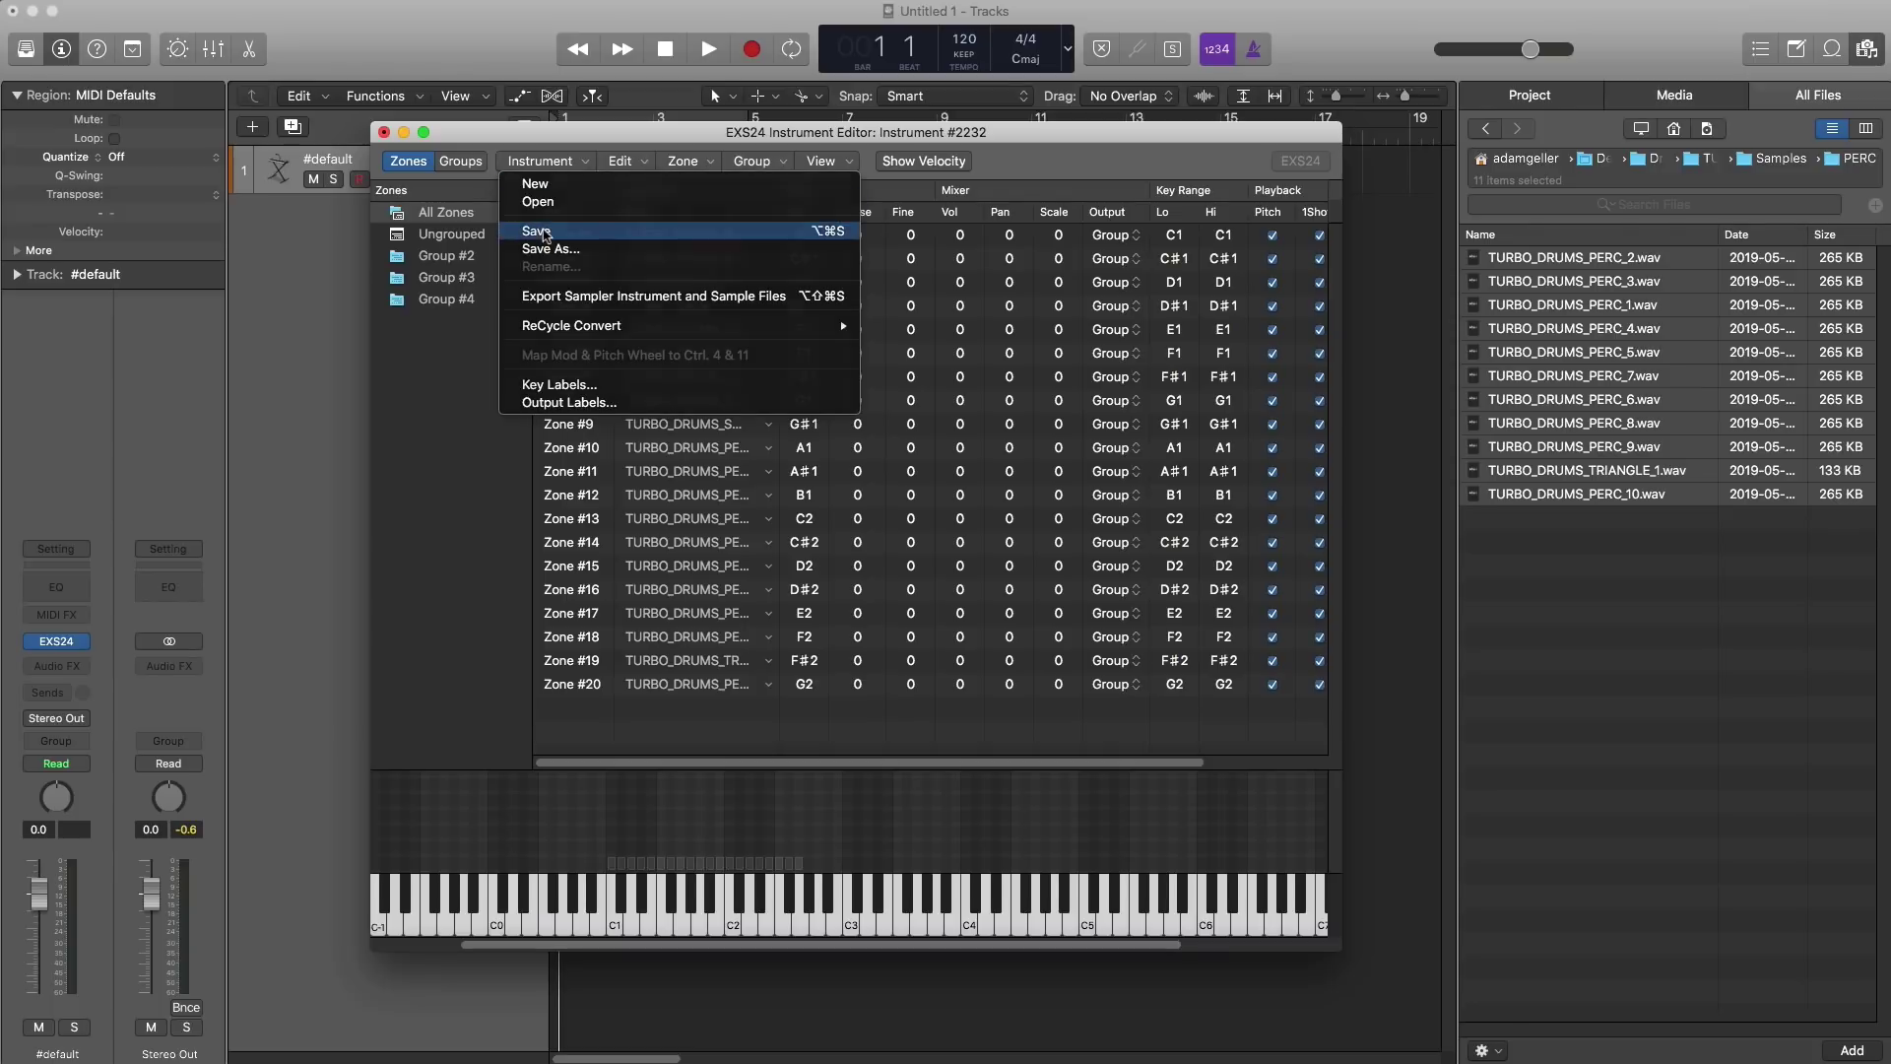
pyautogui.click(544, 232)
pyautogui.write('Ast')
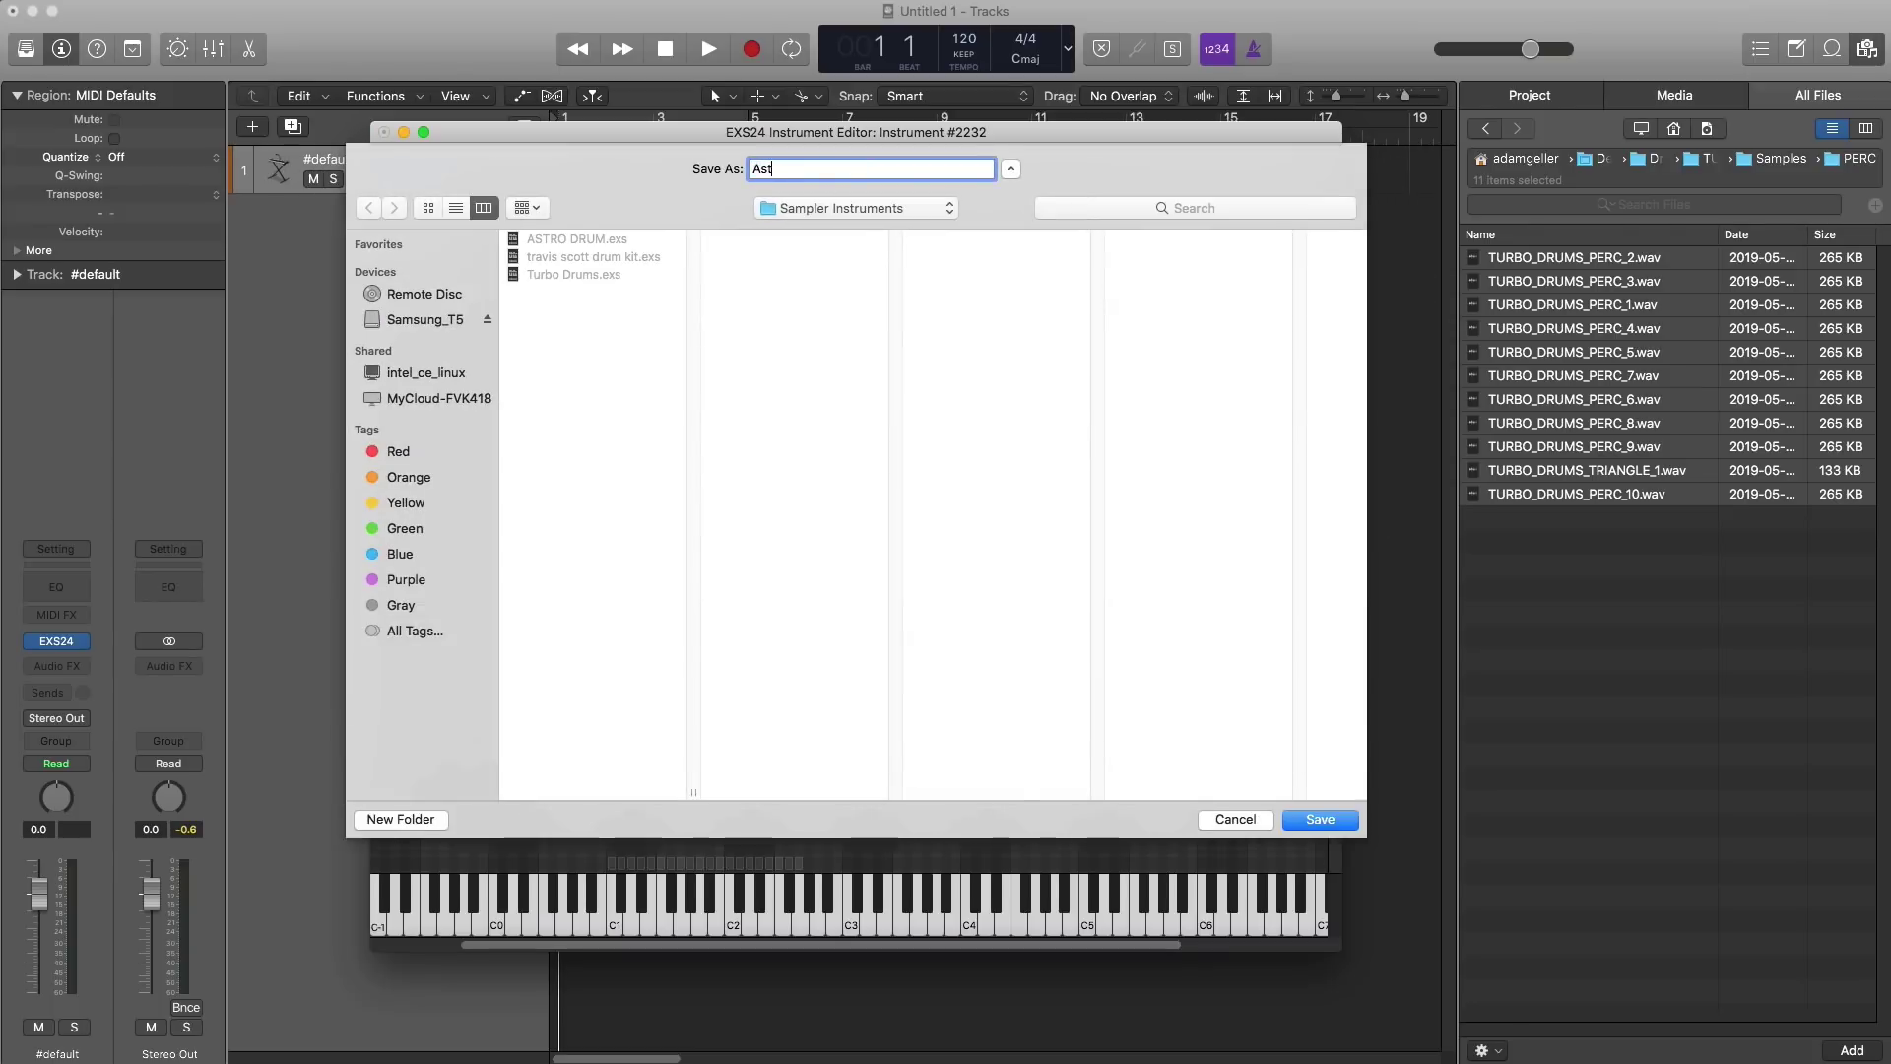
pyautogui.write('ro Drums')
pyautogui.press('Return')
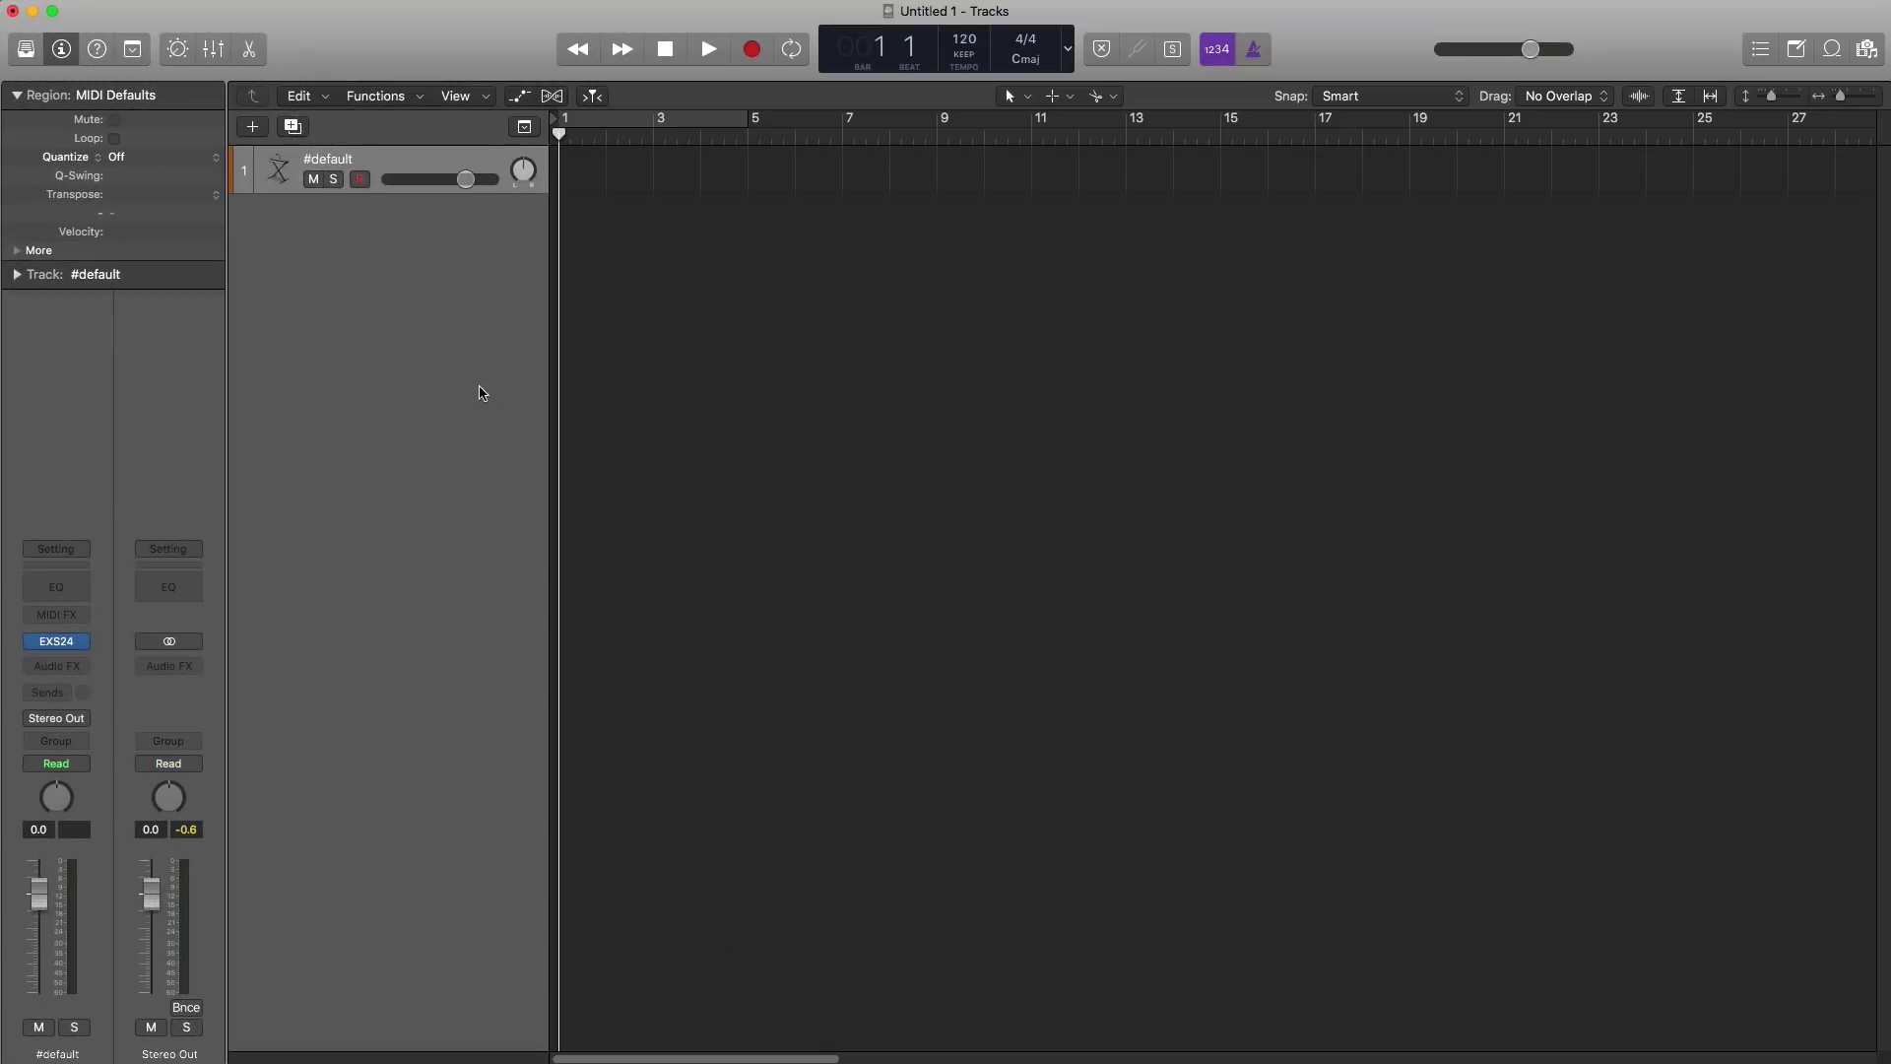
# Step: Add a second software instrument track and load Ultrabeat (Drum Synth) on it
pyautogui.doubleClick(480, 386)
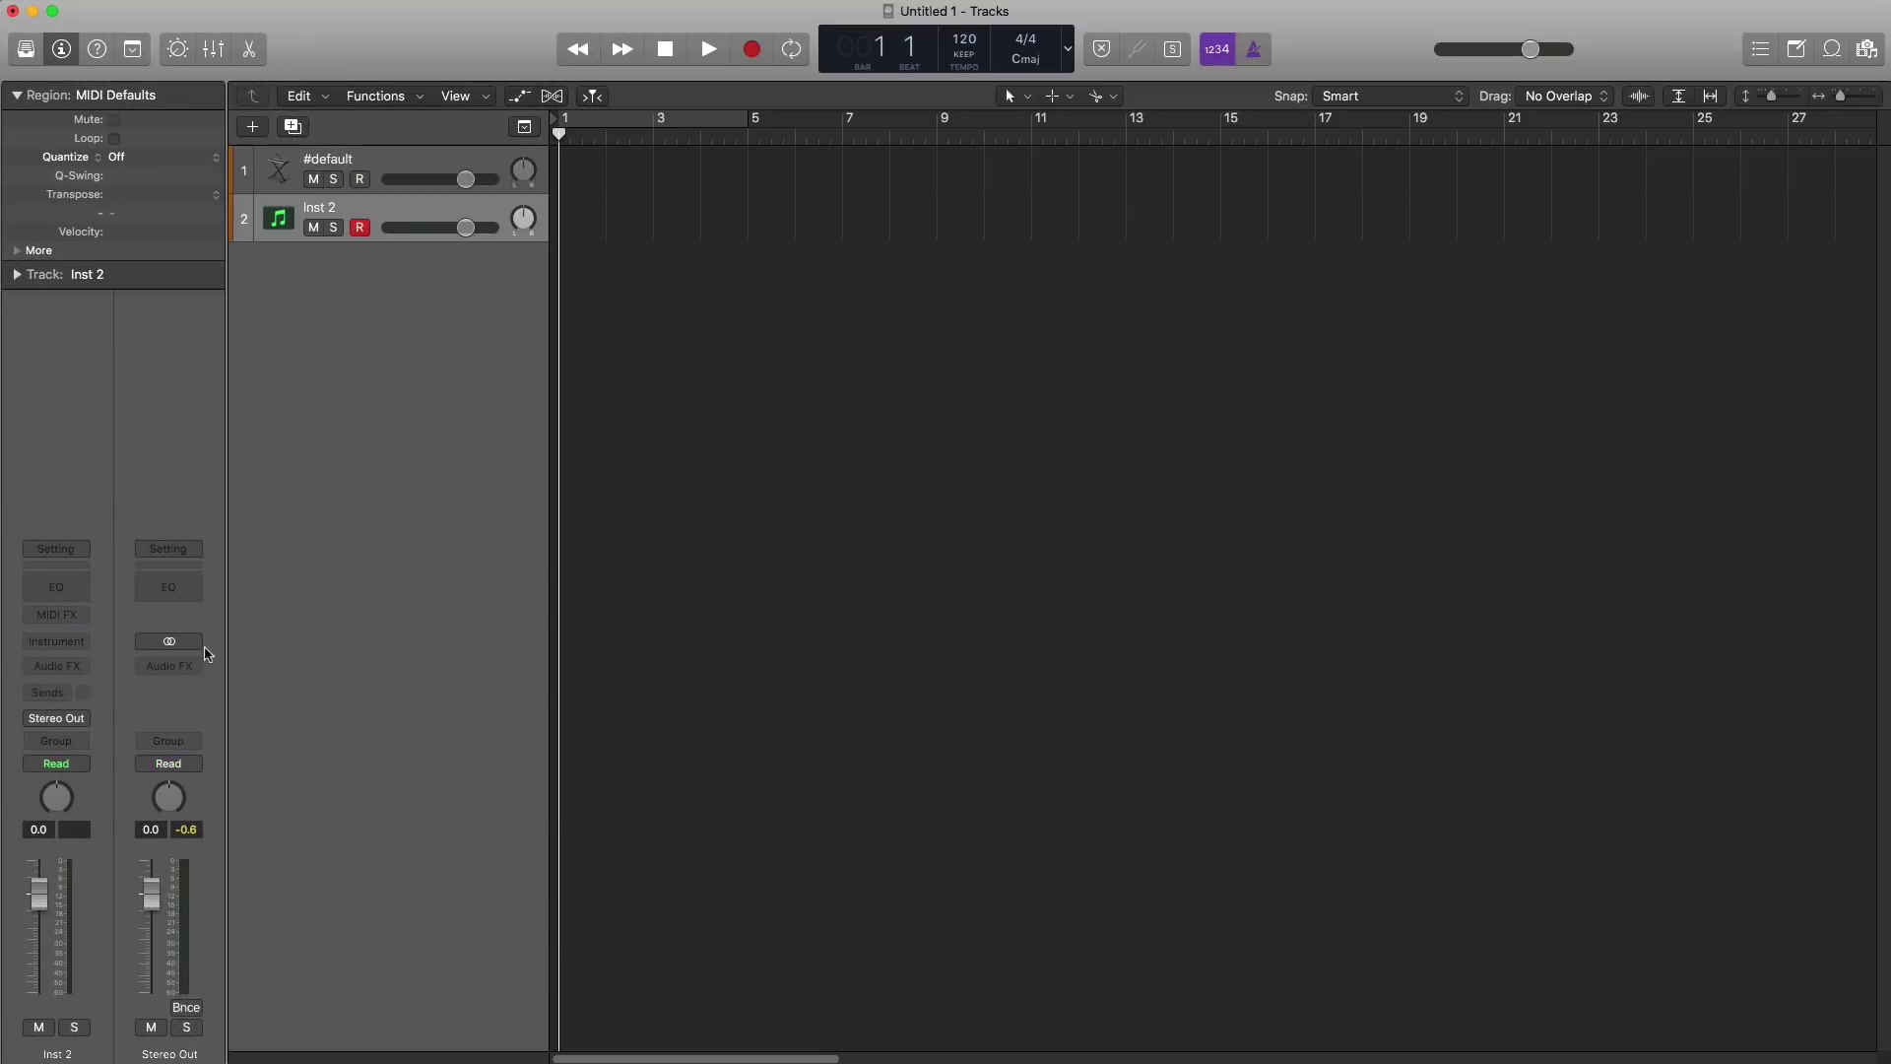
pyautogui.click(77, 642)
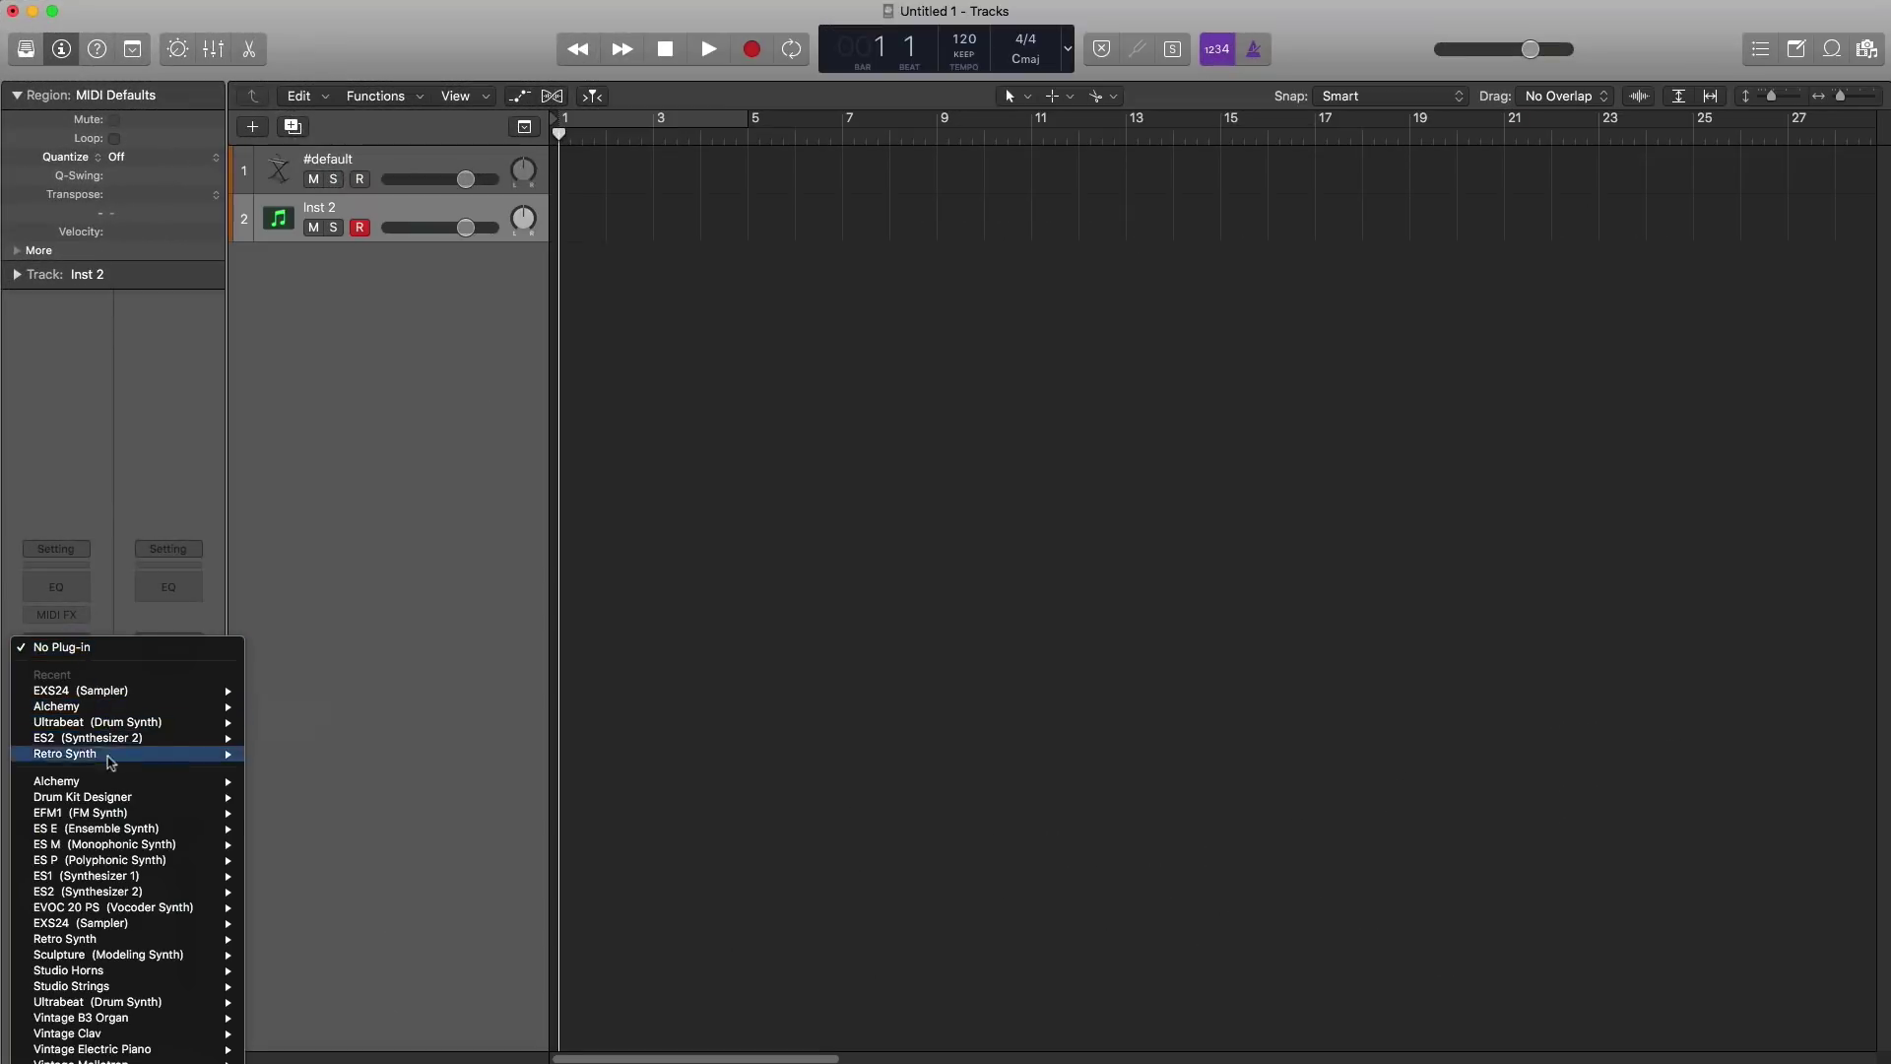
pyautogui.click(104, 737)
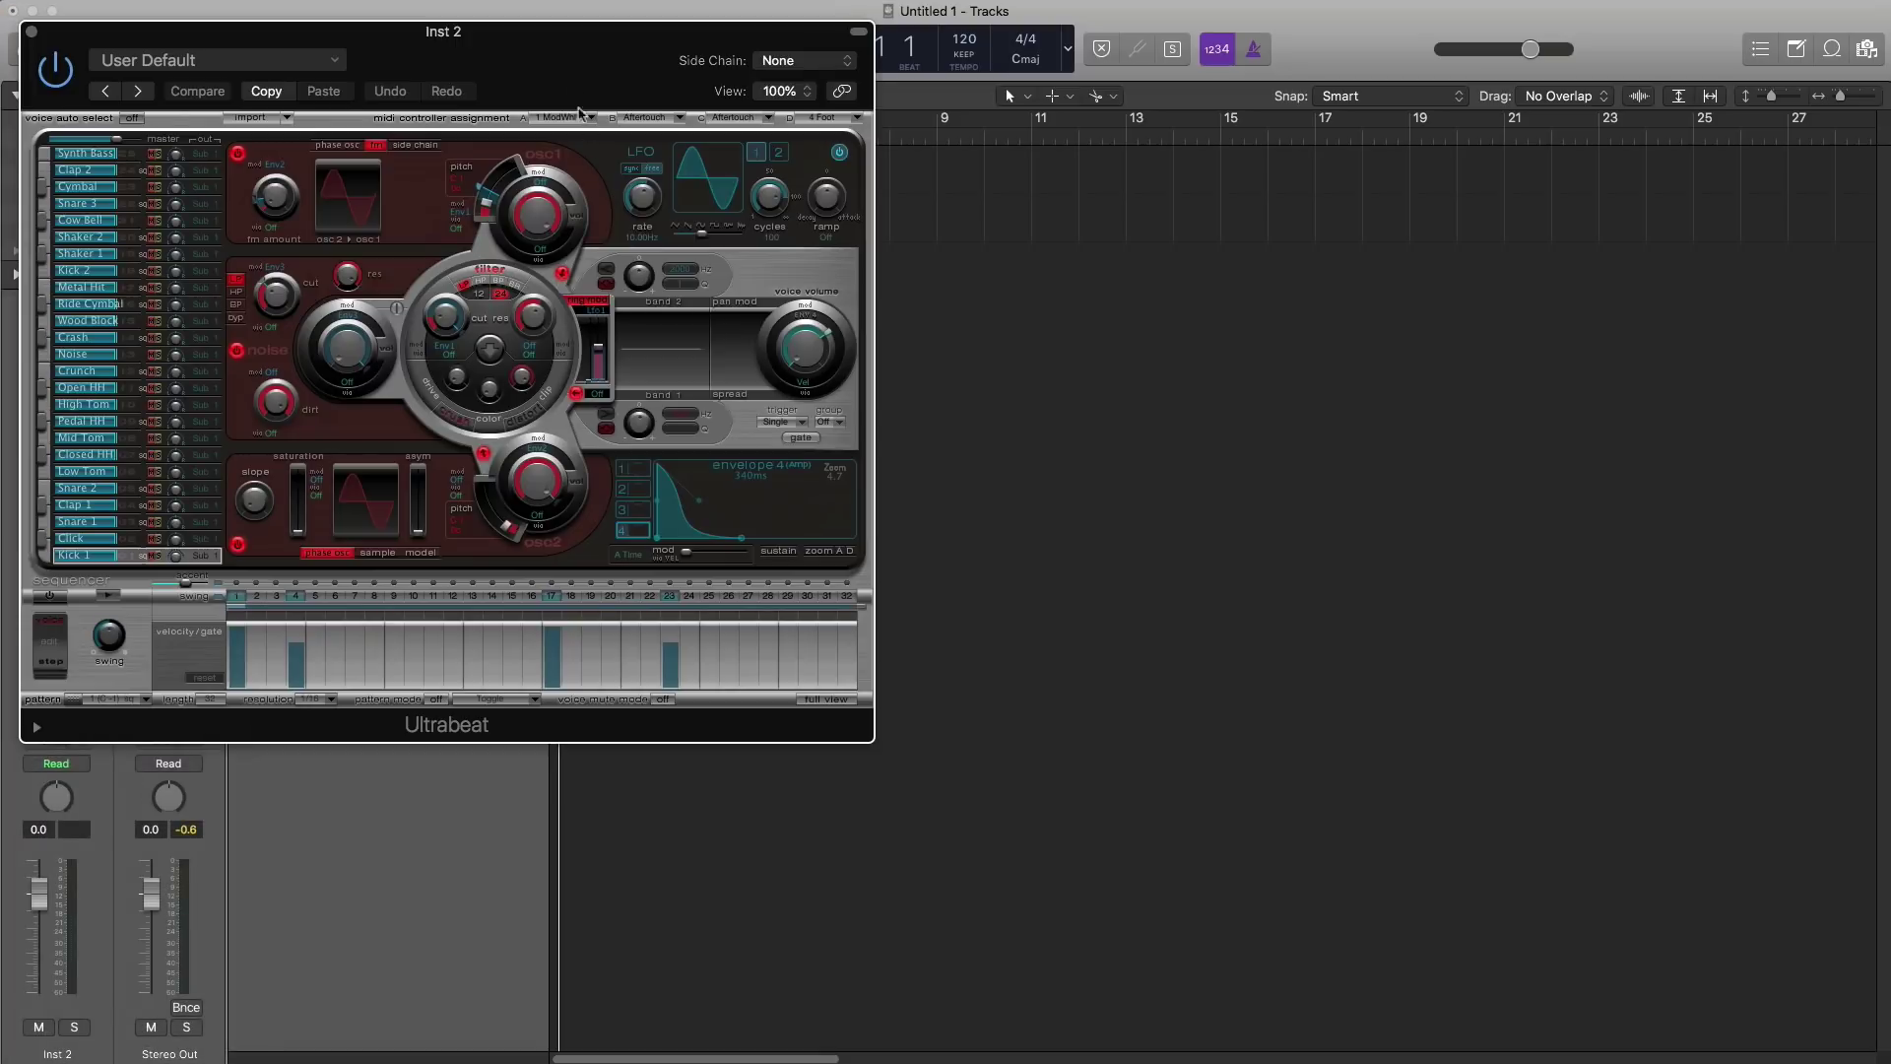
pyautogui.moveTo(577, 83); pyautogui.dragTo(995, 132)
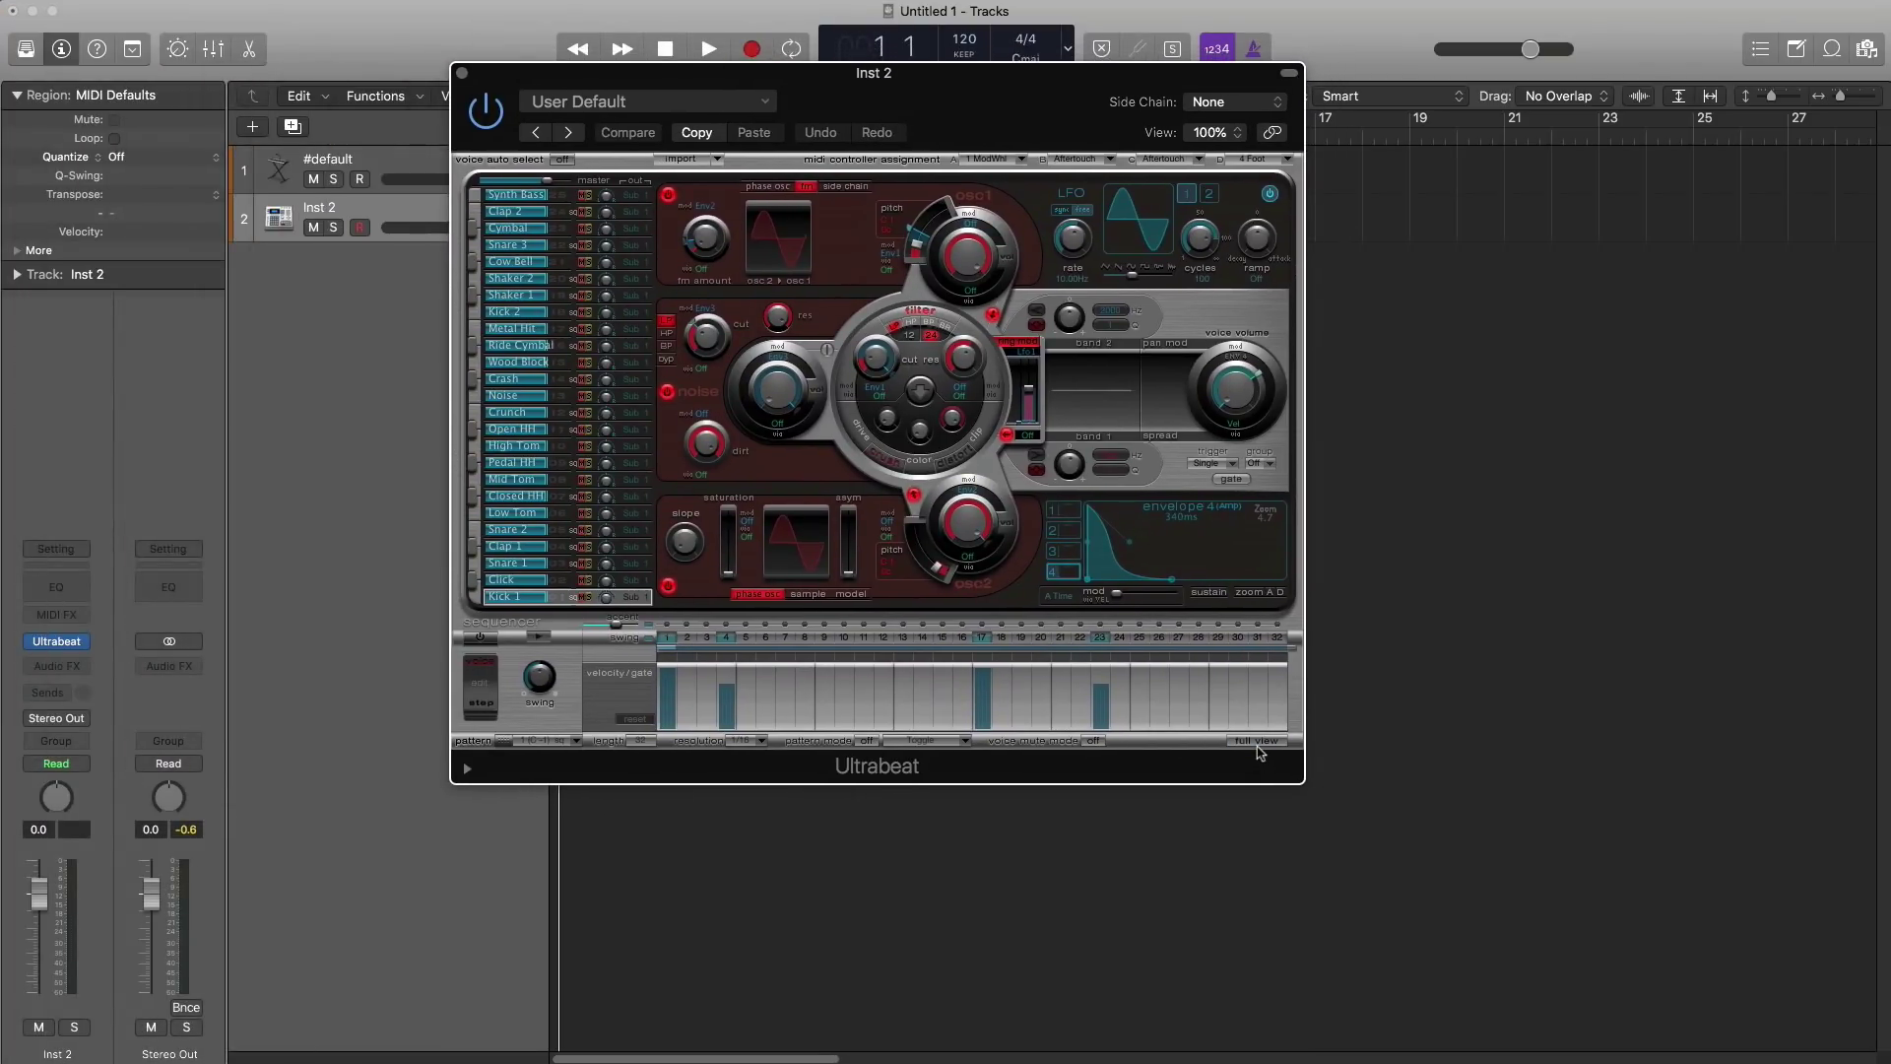
# Step: Look at Ultrabeat's full sequencer view, return to the synth view, and load the Drag & Drop Samples drum kit
pyautogui.click(1257, 740)
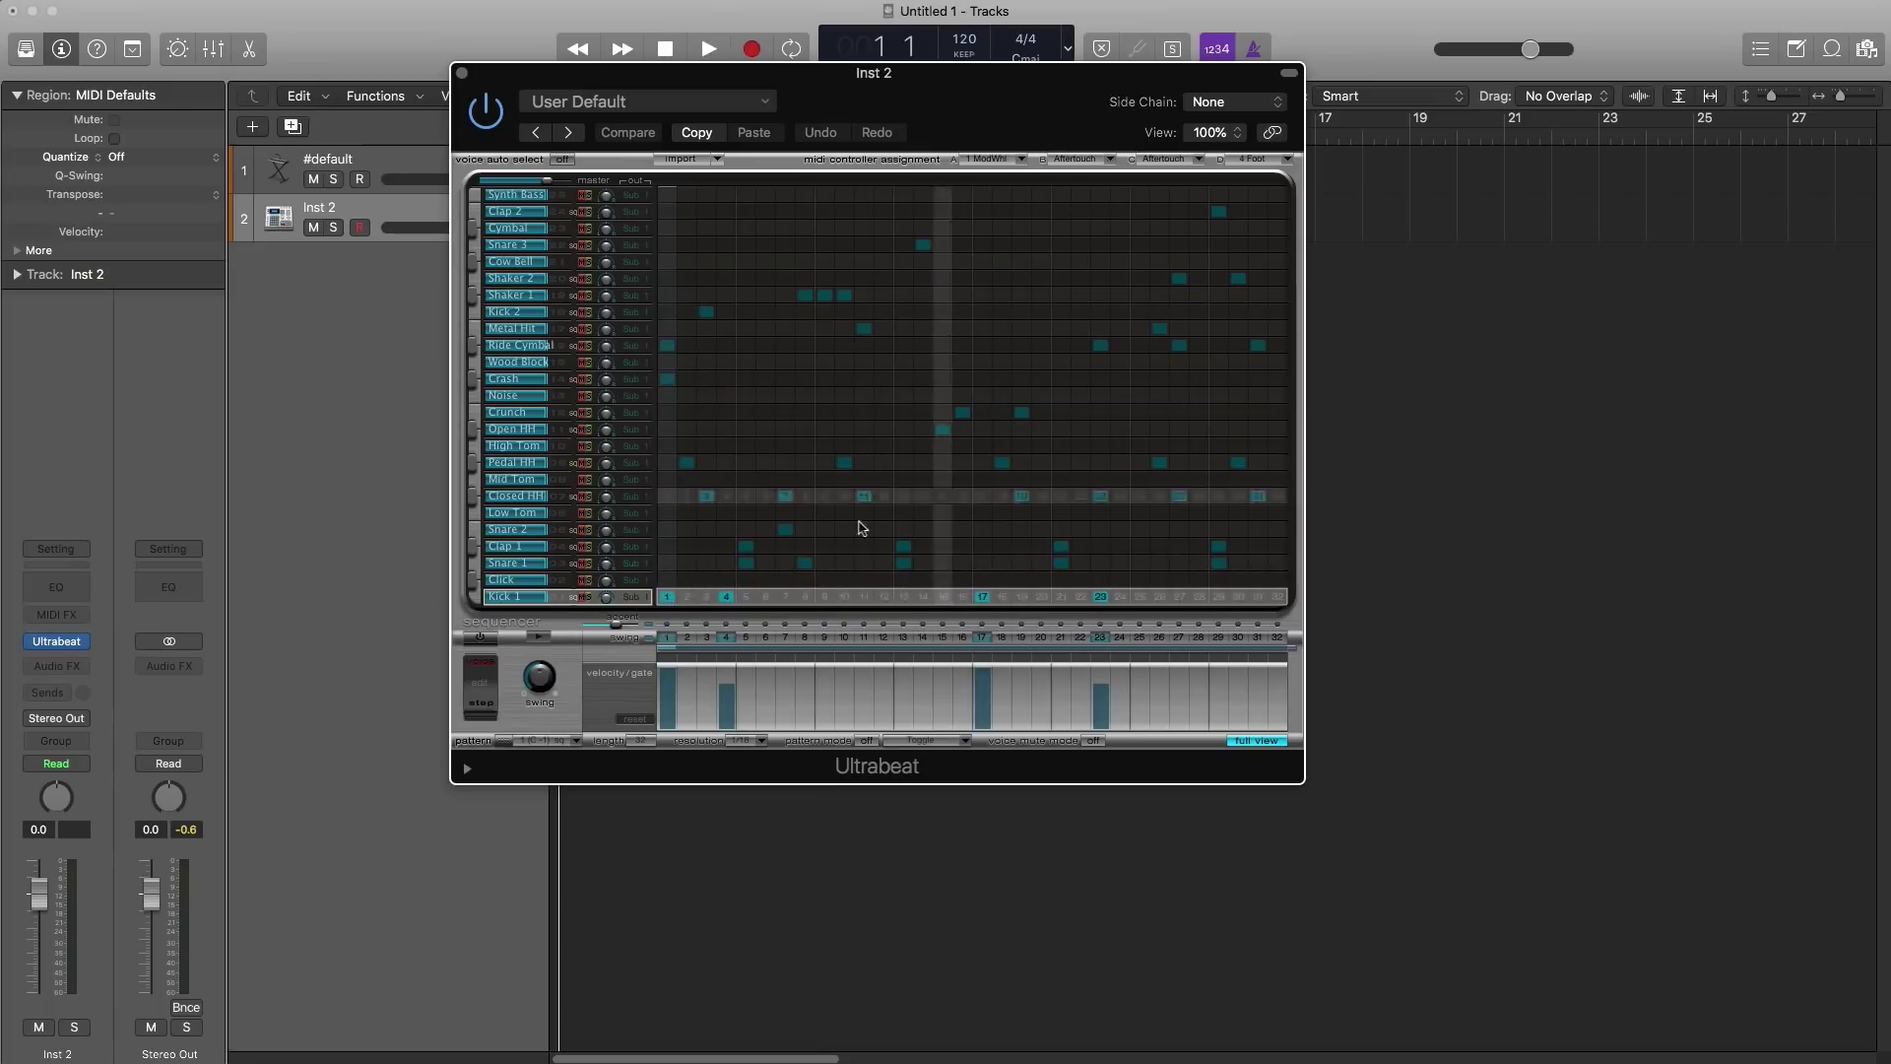
pyautogui.click(1280, 740)
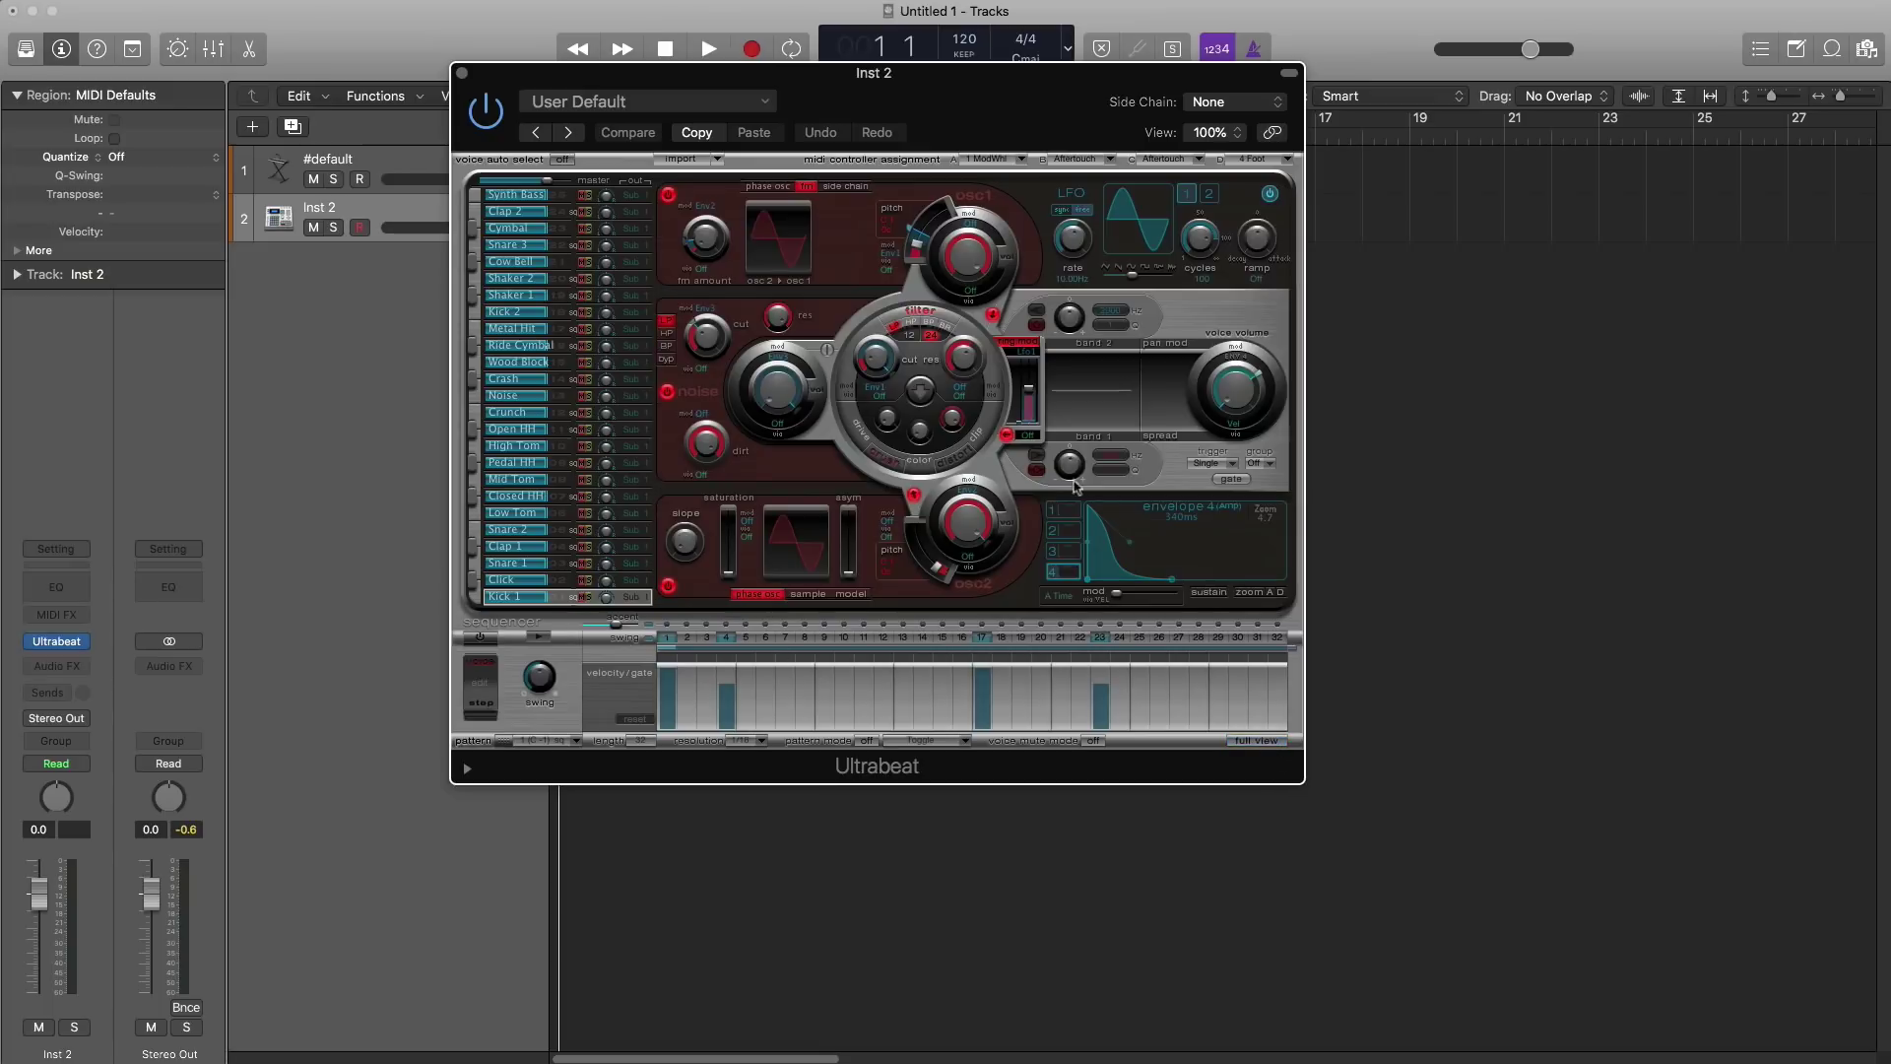
pyautogui.click(656, 111)
pyautogui.moveTo(651, 477)
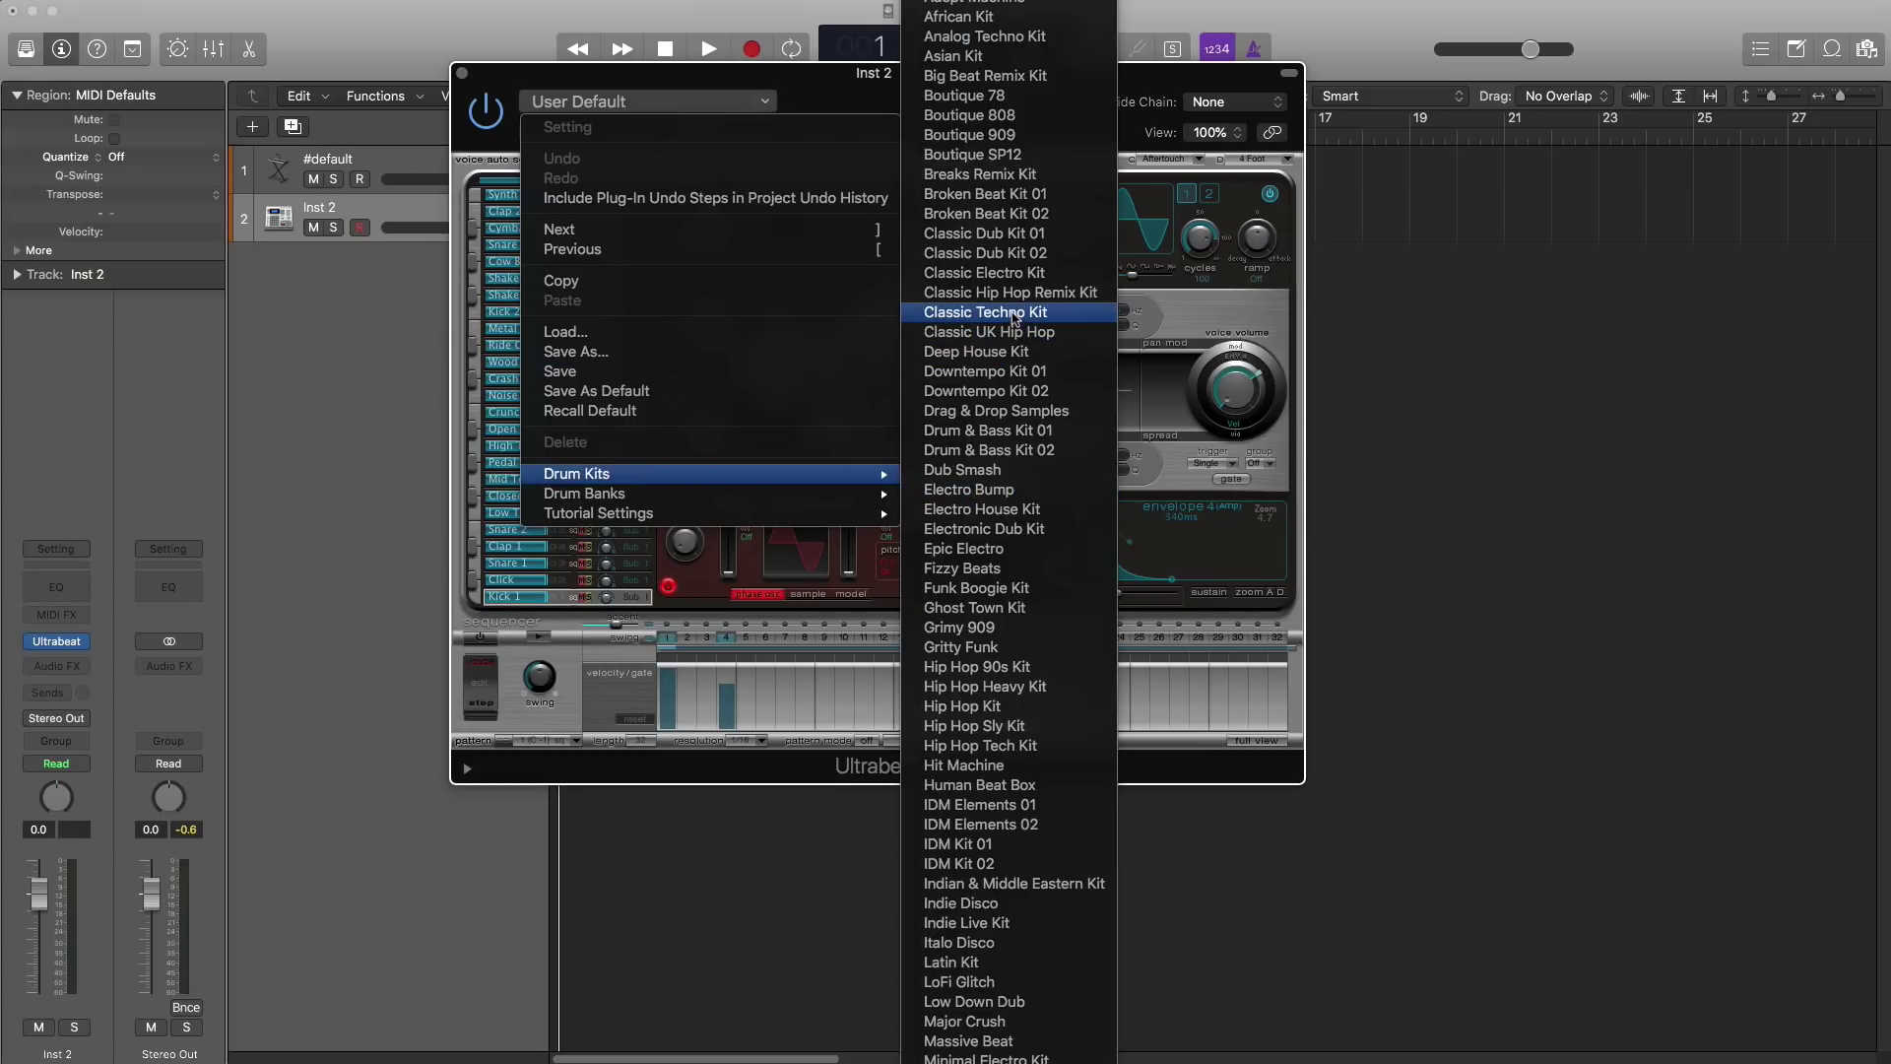
pyautogui.click(1025, 409)
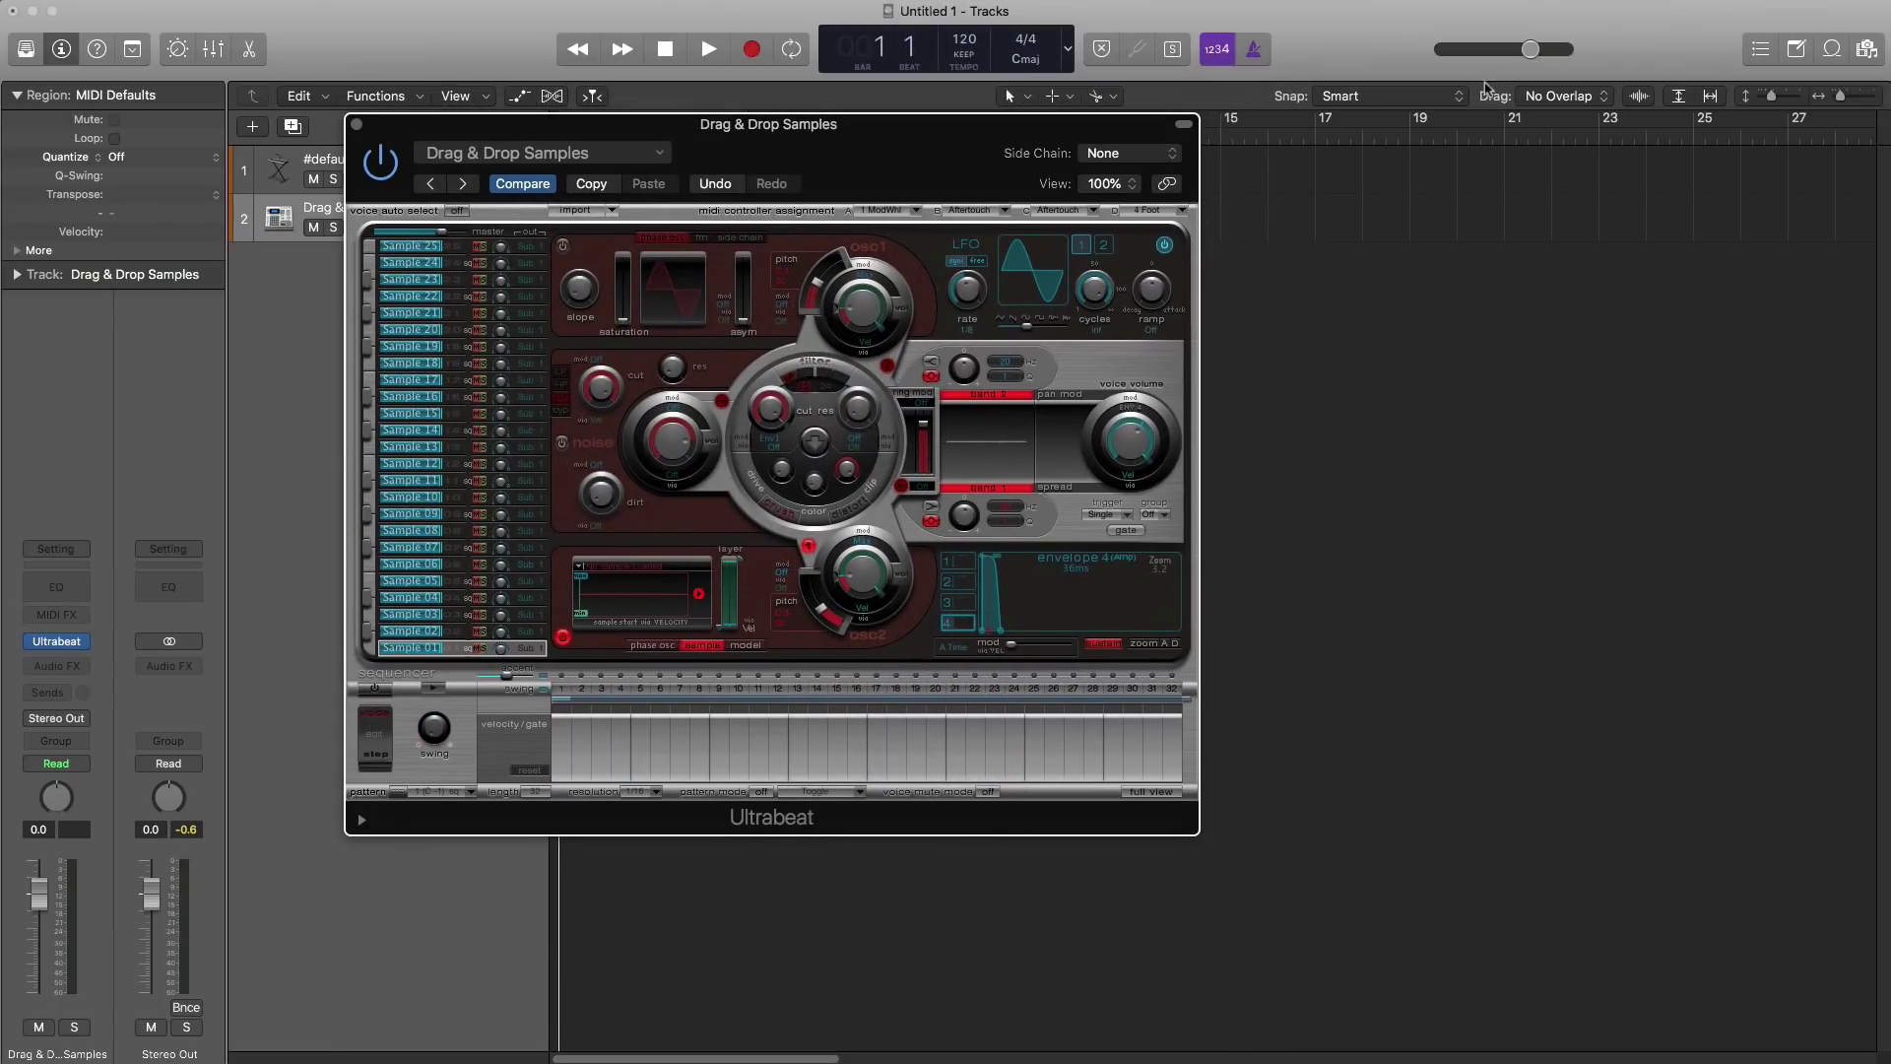
# Step: Load TURBO_DRUMS_KICK_6, 5, 1 and 3 from the KICK folder into Ultrabeat's Sample 01 to Sample 04 slots
pyautogui.click(1864, 54)
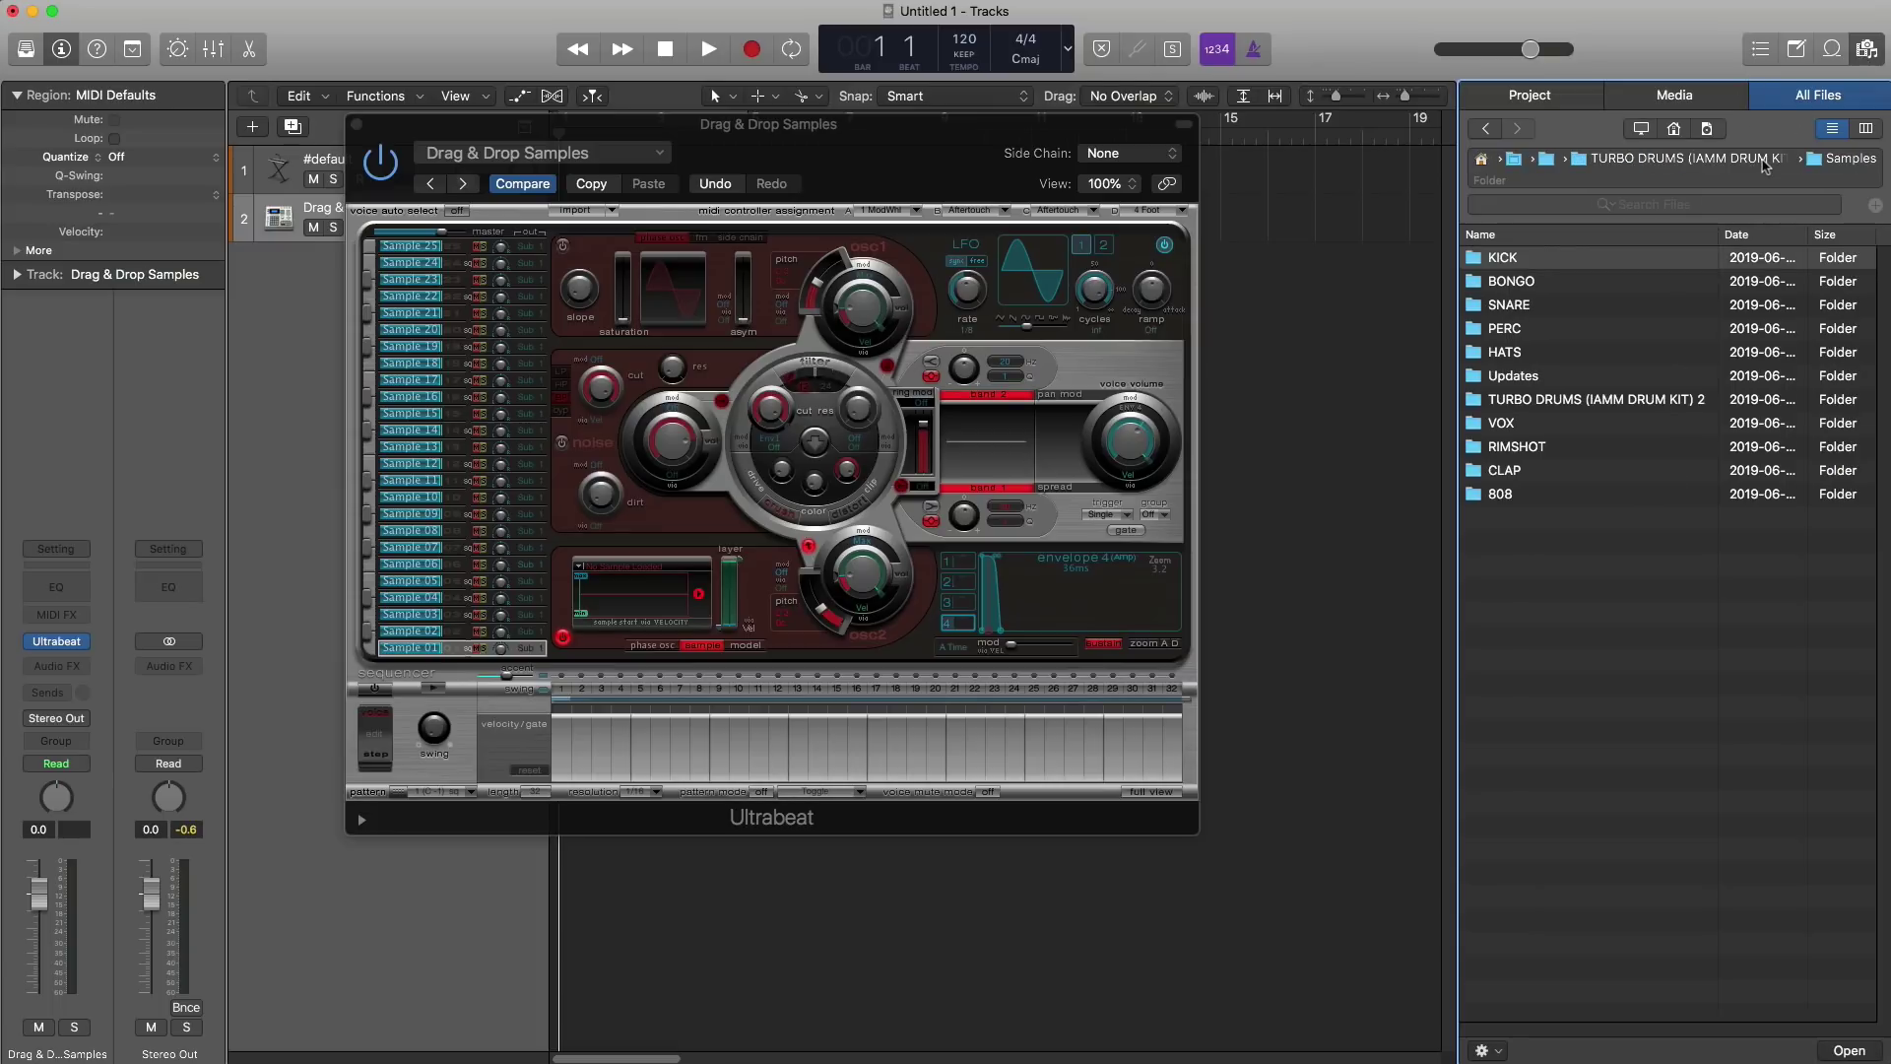
pyautogui.doubleClick(1541, 259)
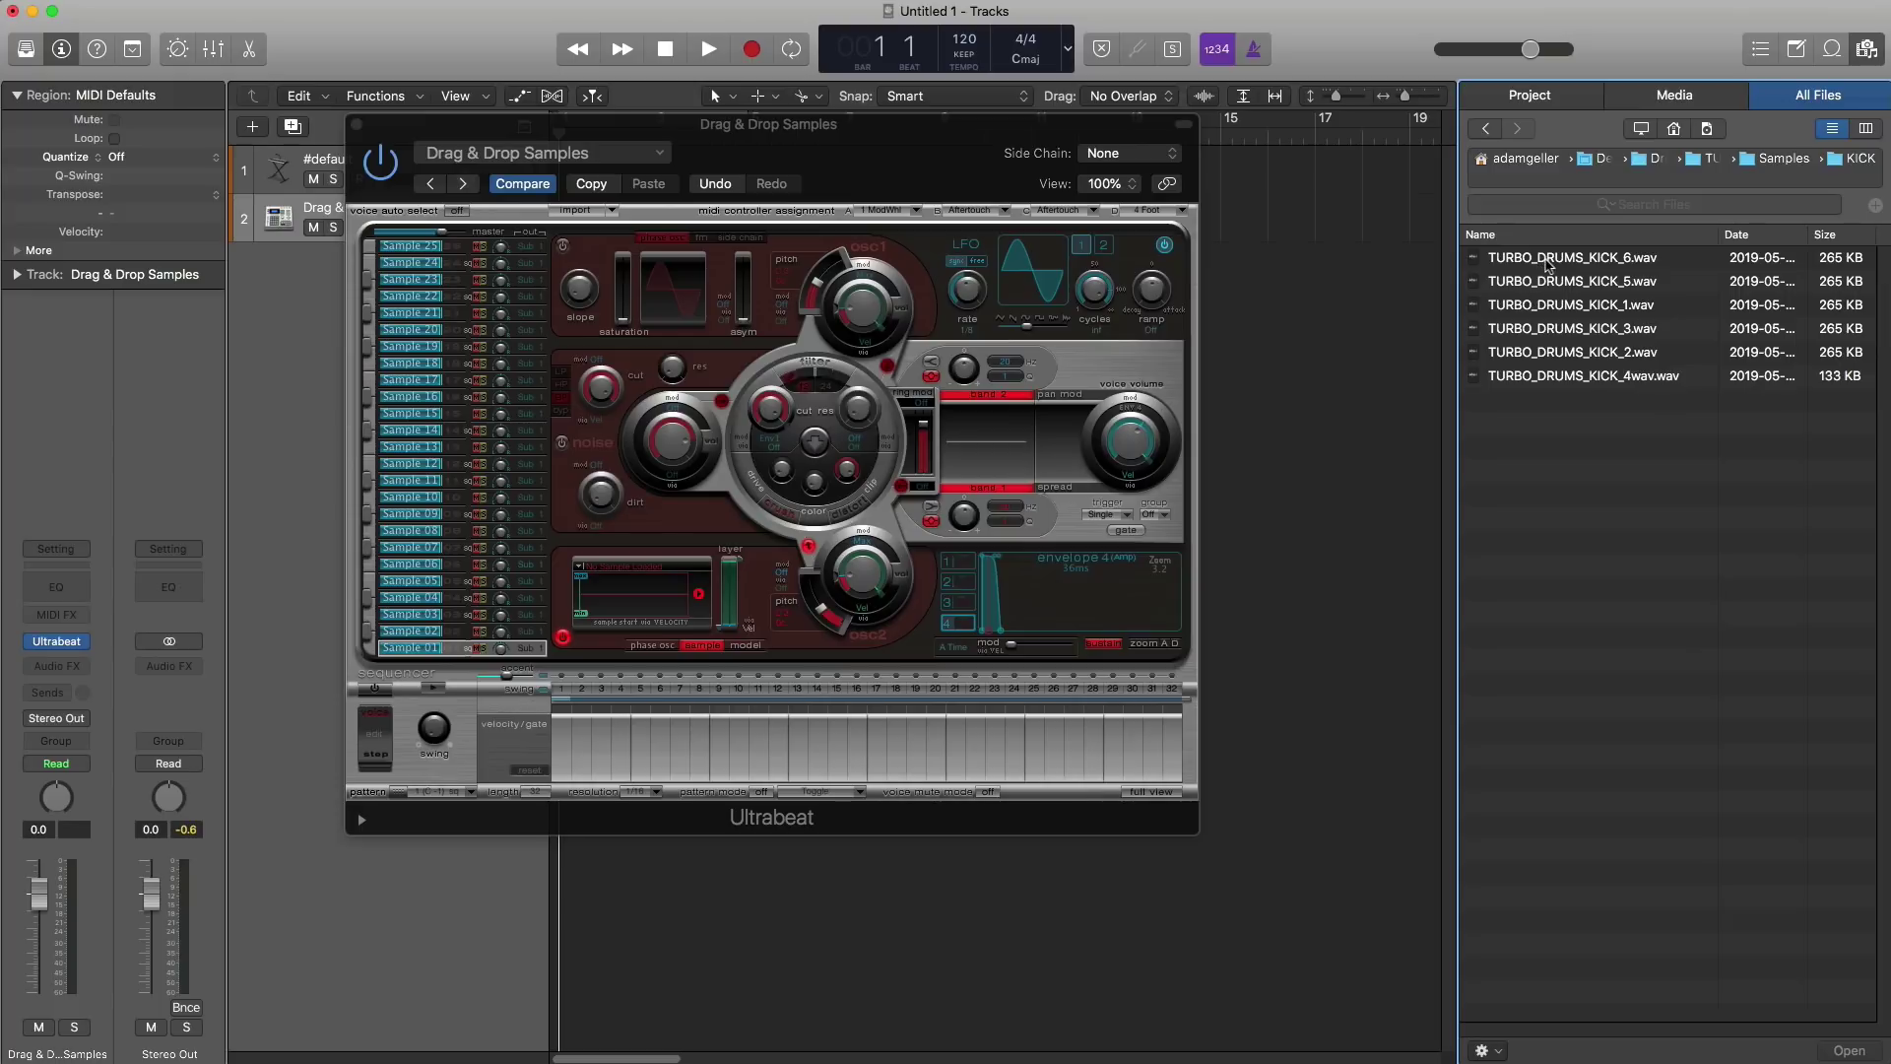
pyautogui.moveTo(1549, 264); pyautogui.dragTo(659, 611)
pyautogui.click(415, 634)
pyautogui.moveTo(1563, 283); pyautogui.dragTo(599, 611)
pyautogui.click(414, 614)
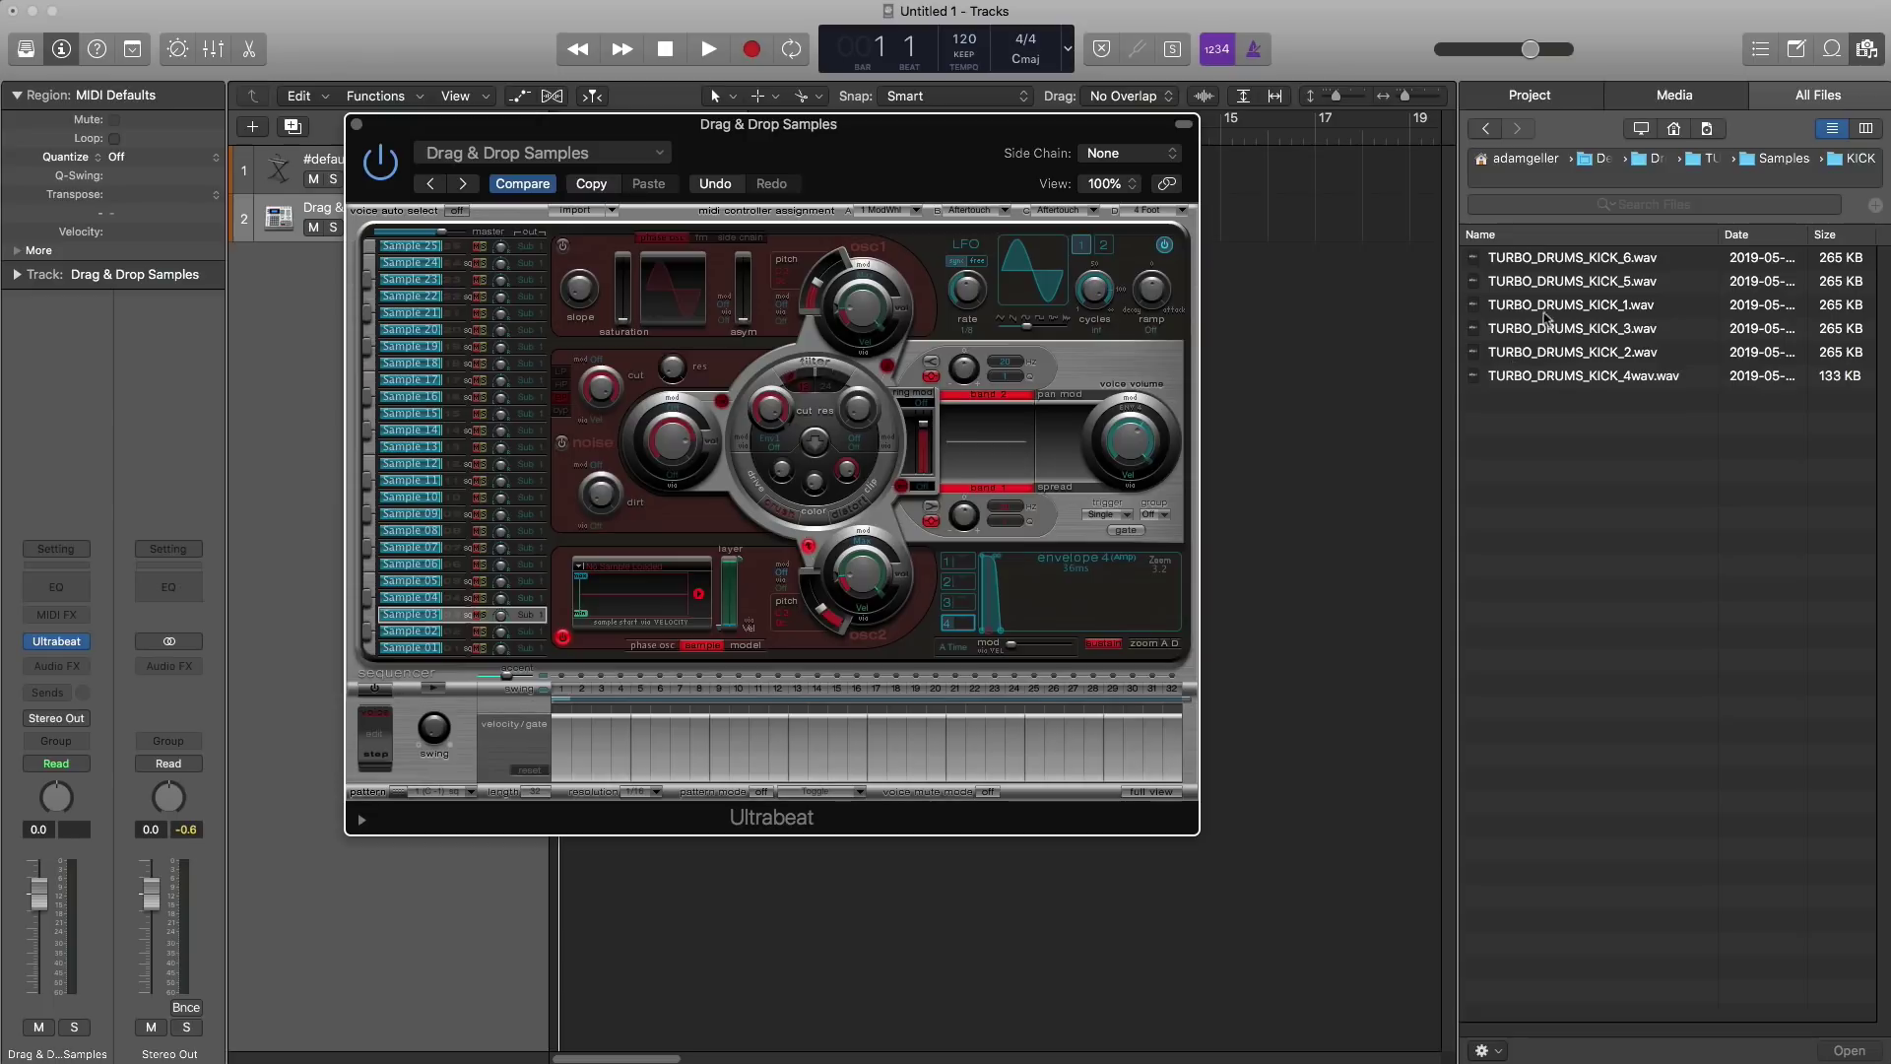
pyautogui.moveTo(1545, 318); pyautogui.dragTo(631, 600)
pyautogui.click(414, 597)
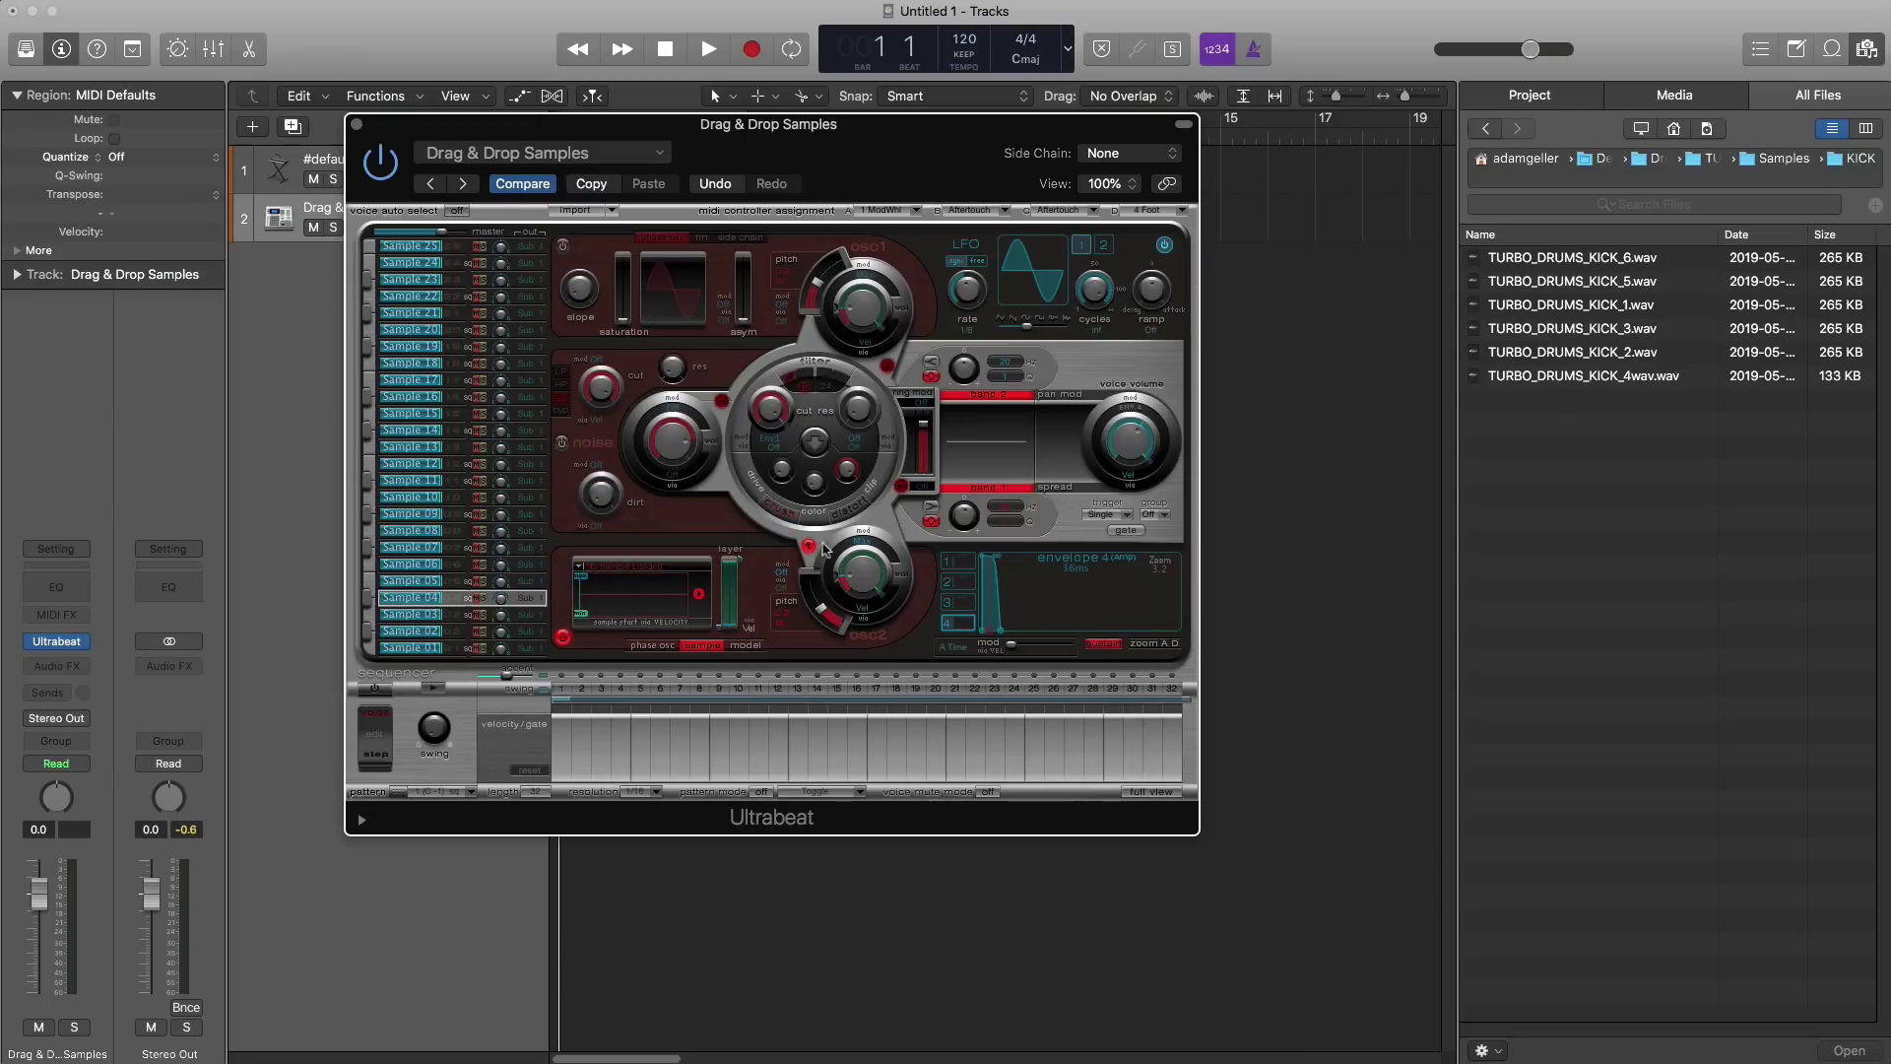
pyautogui.moveTo(1503, 330); pyautogui.dragTo(627, 611)
# Step: Import the Astro Drums.exs kit from the Sampler Instruments folder into Ultrabeat and copy one of its kick voices to the Sample 03 slot
pyautogui.click(595, 211)
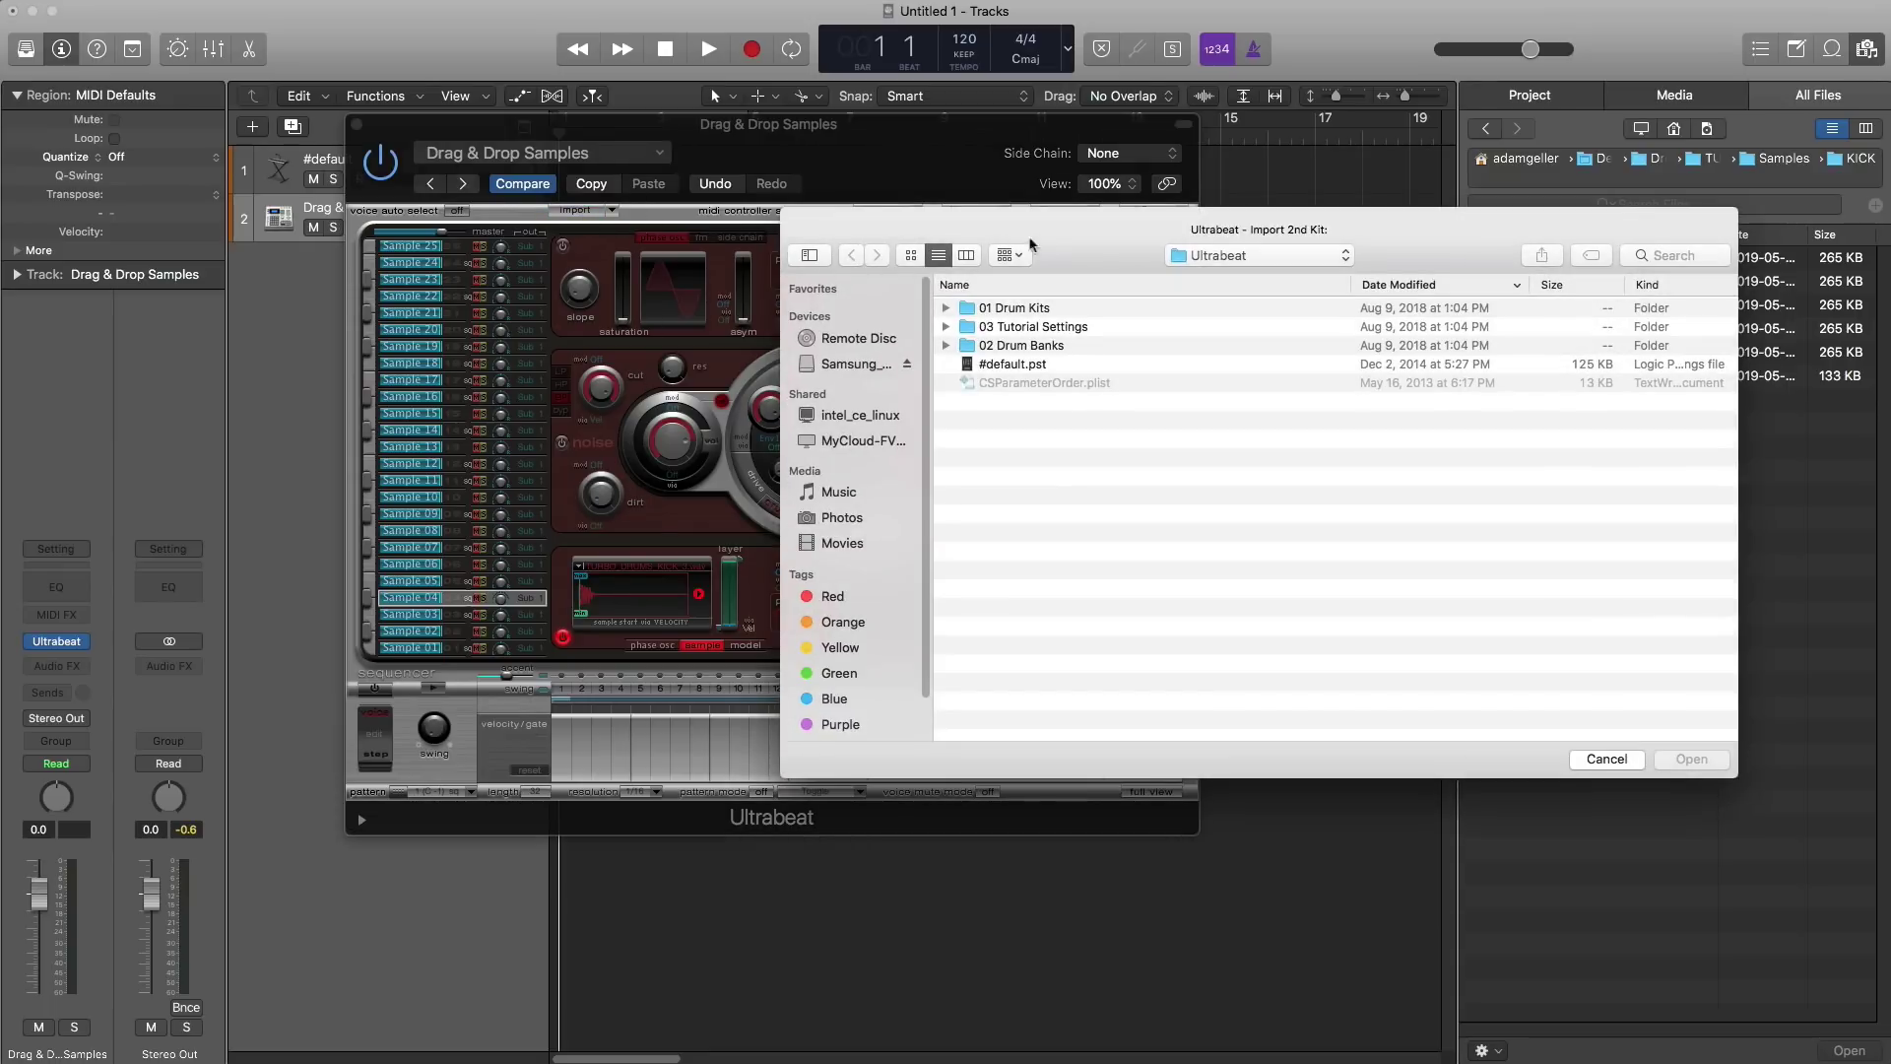
pyautogui.moveTo(1032, 244); pyautogui.dragTo(661, 183)
pyautogui.click(894, 194)
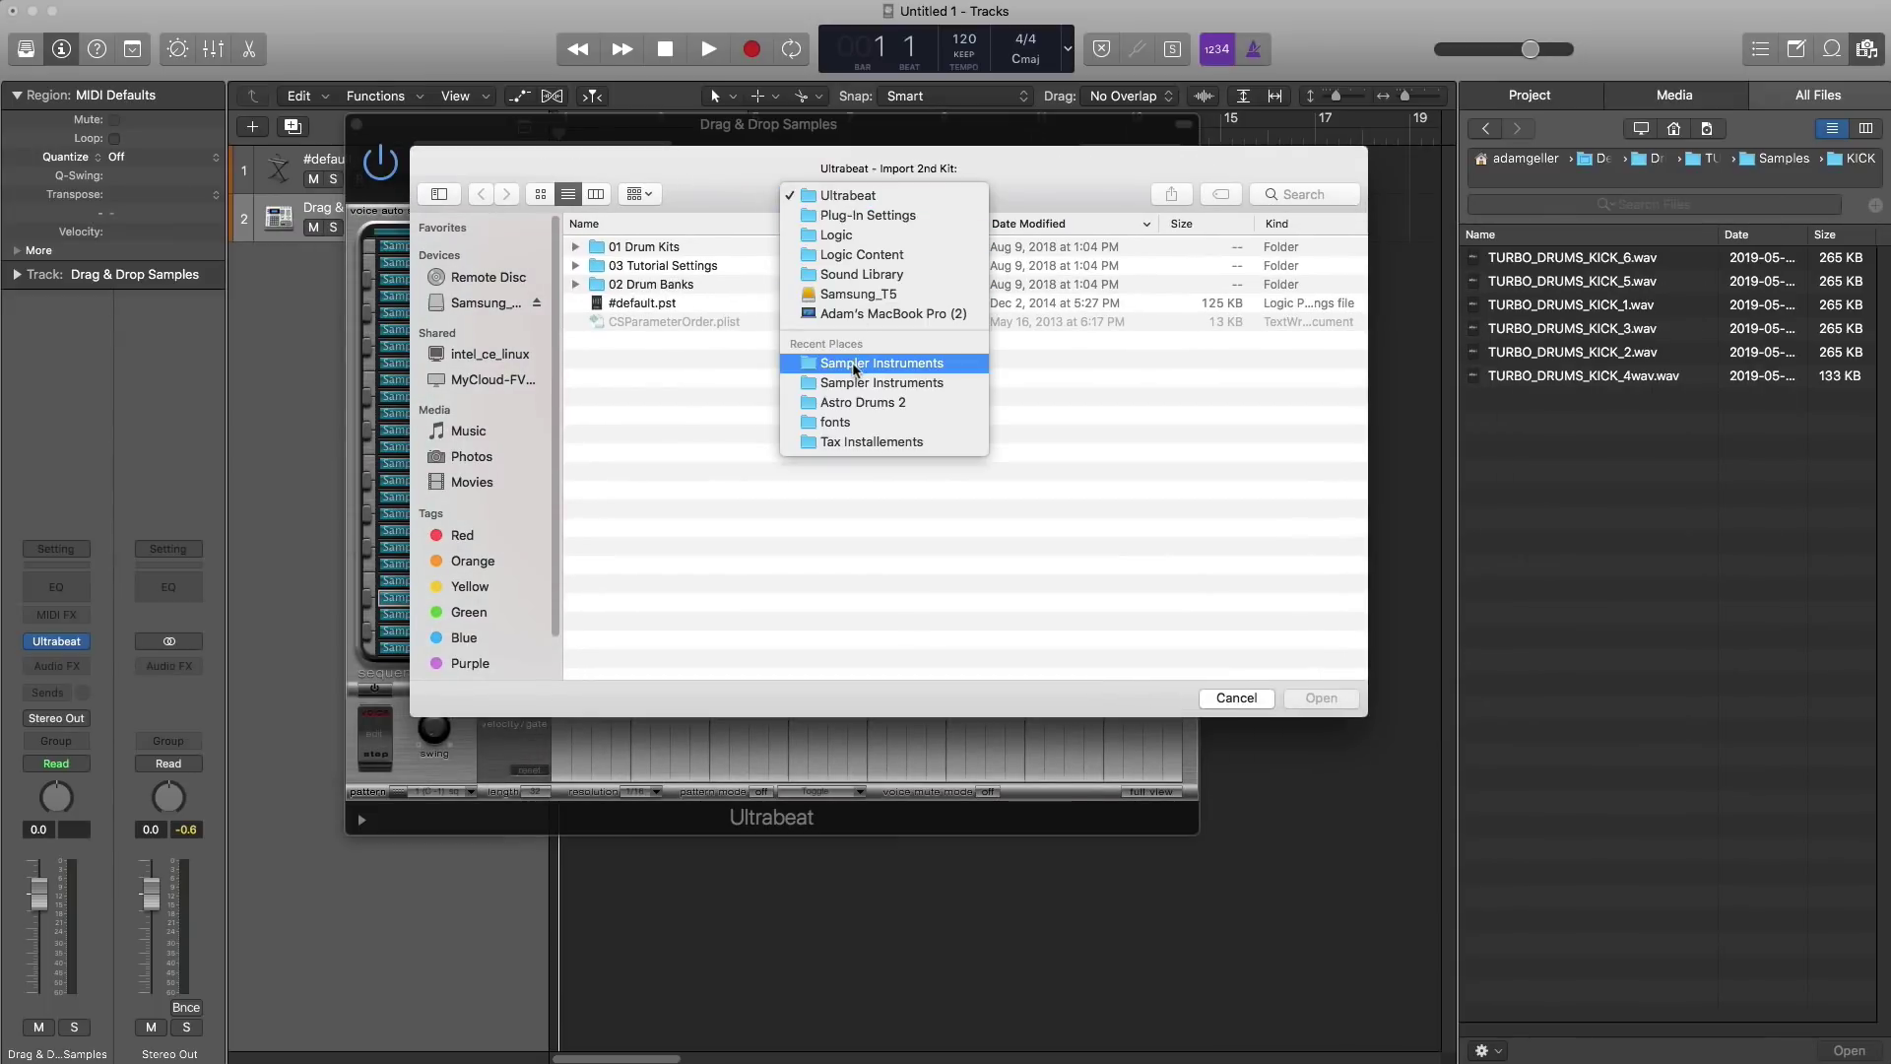
pyautogui.click(855, 366)
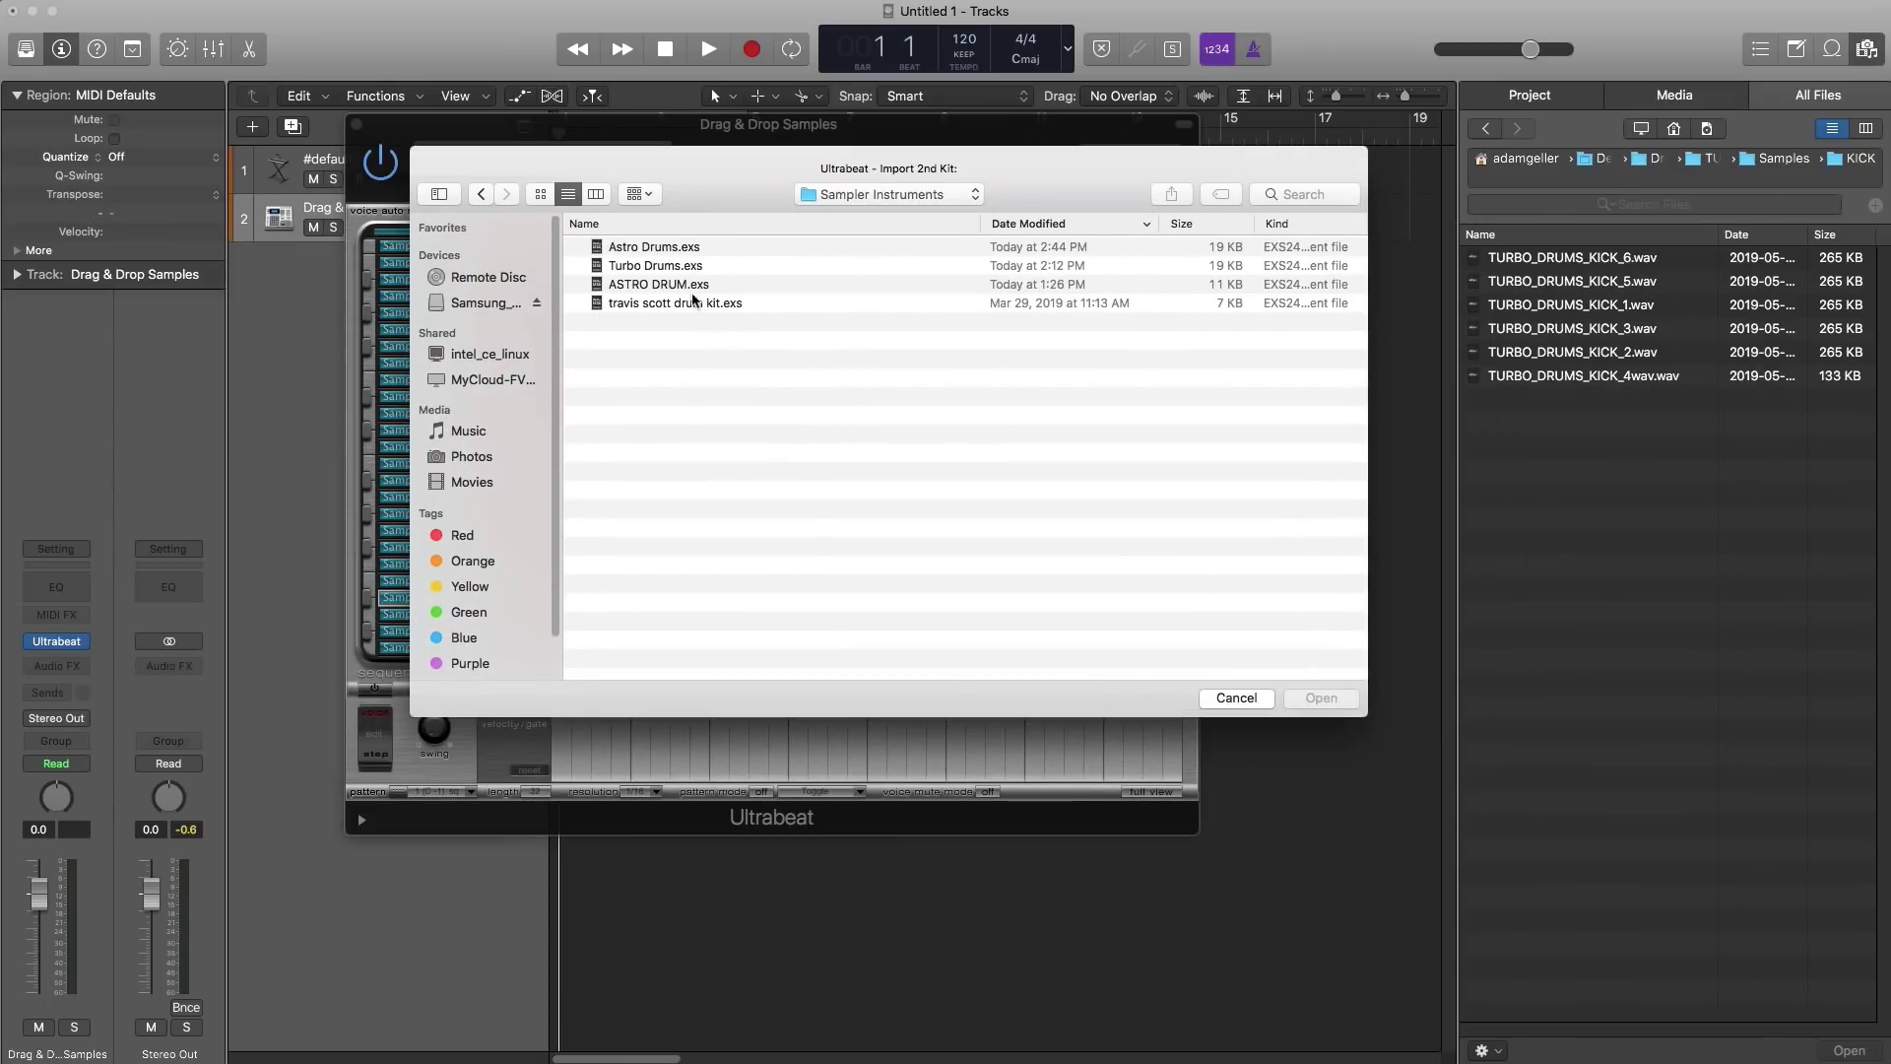
pyautogui.click(635, 248)
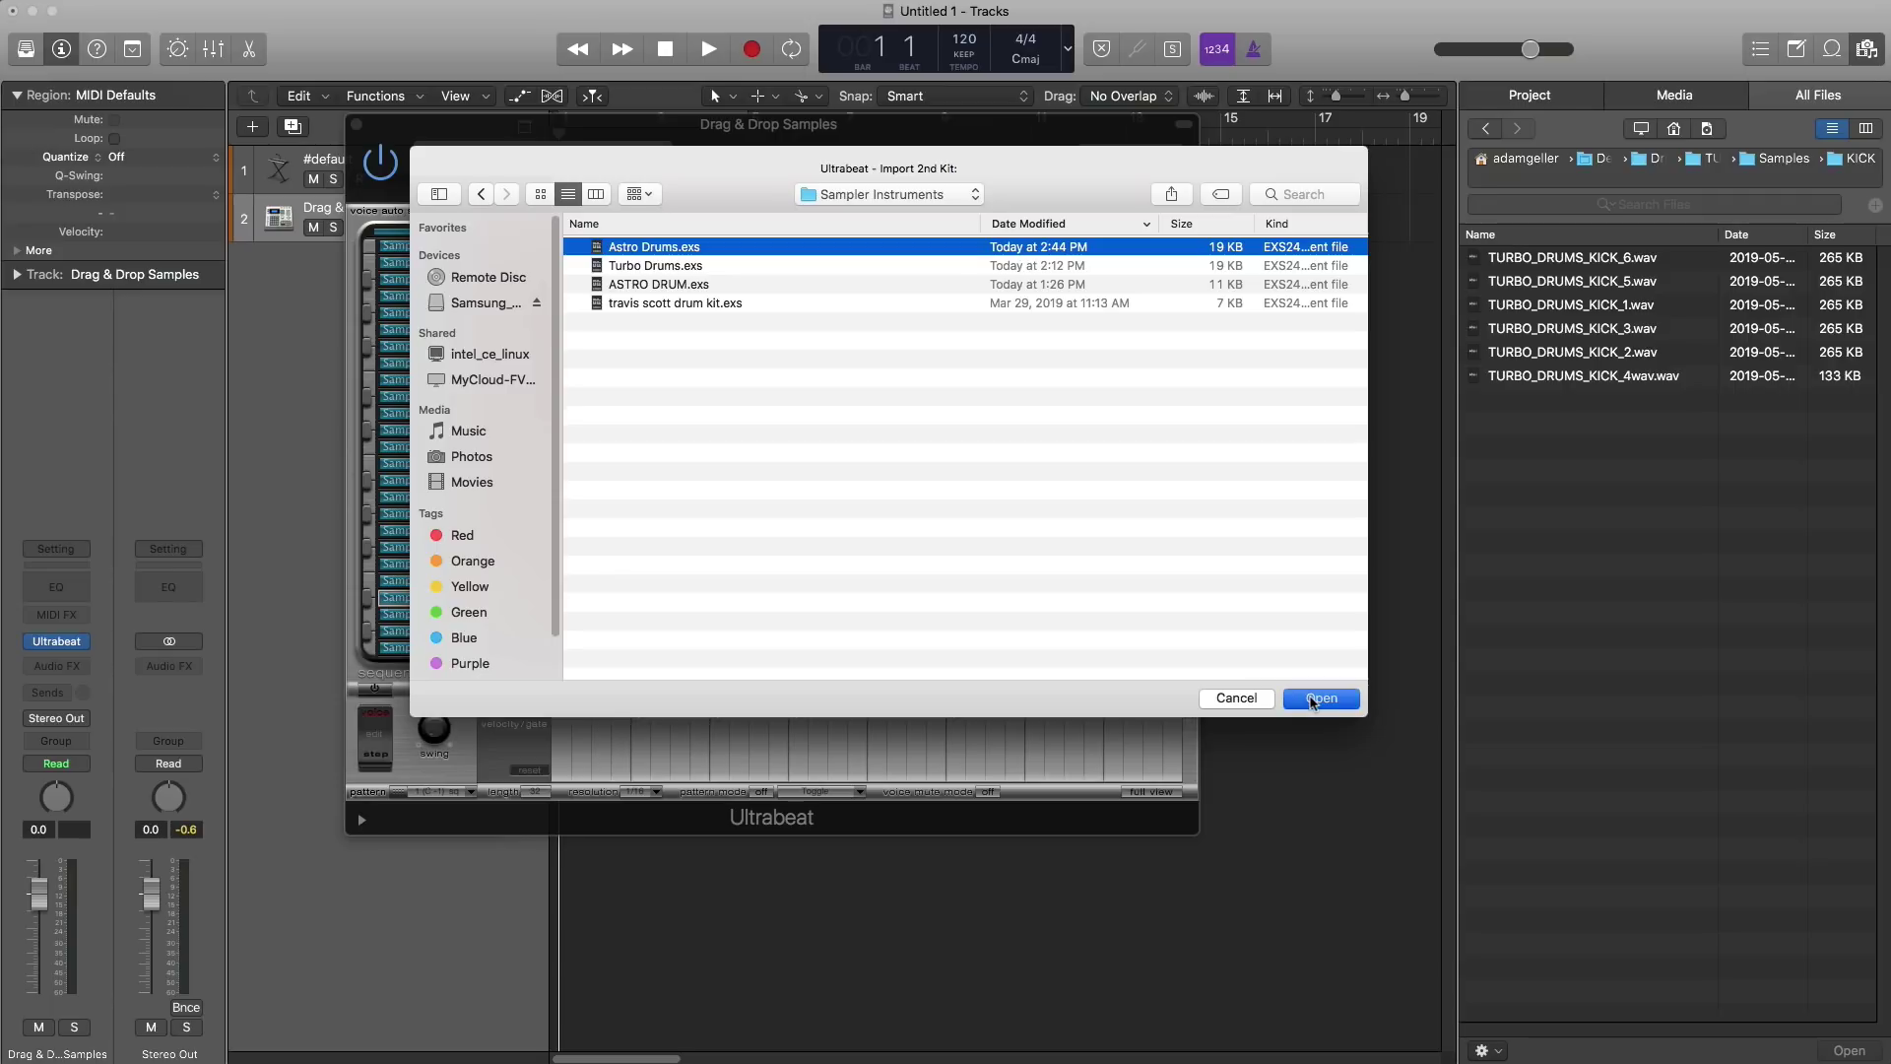
pyautogui.click(1313, 699)
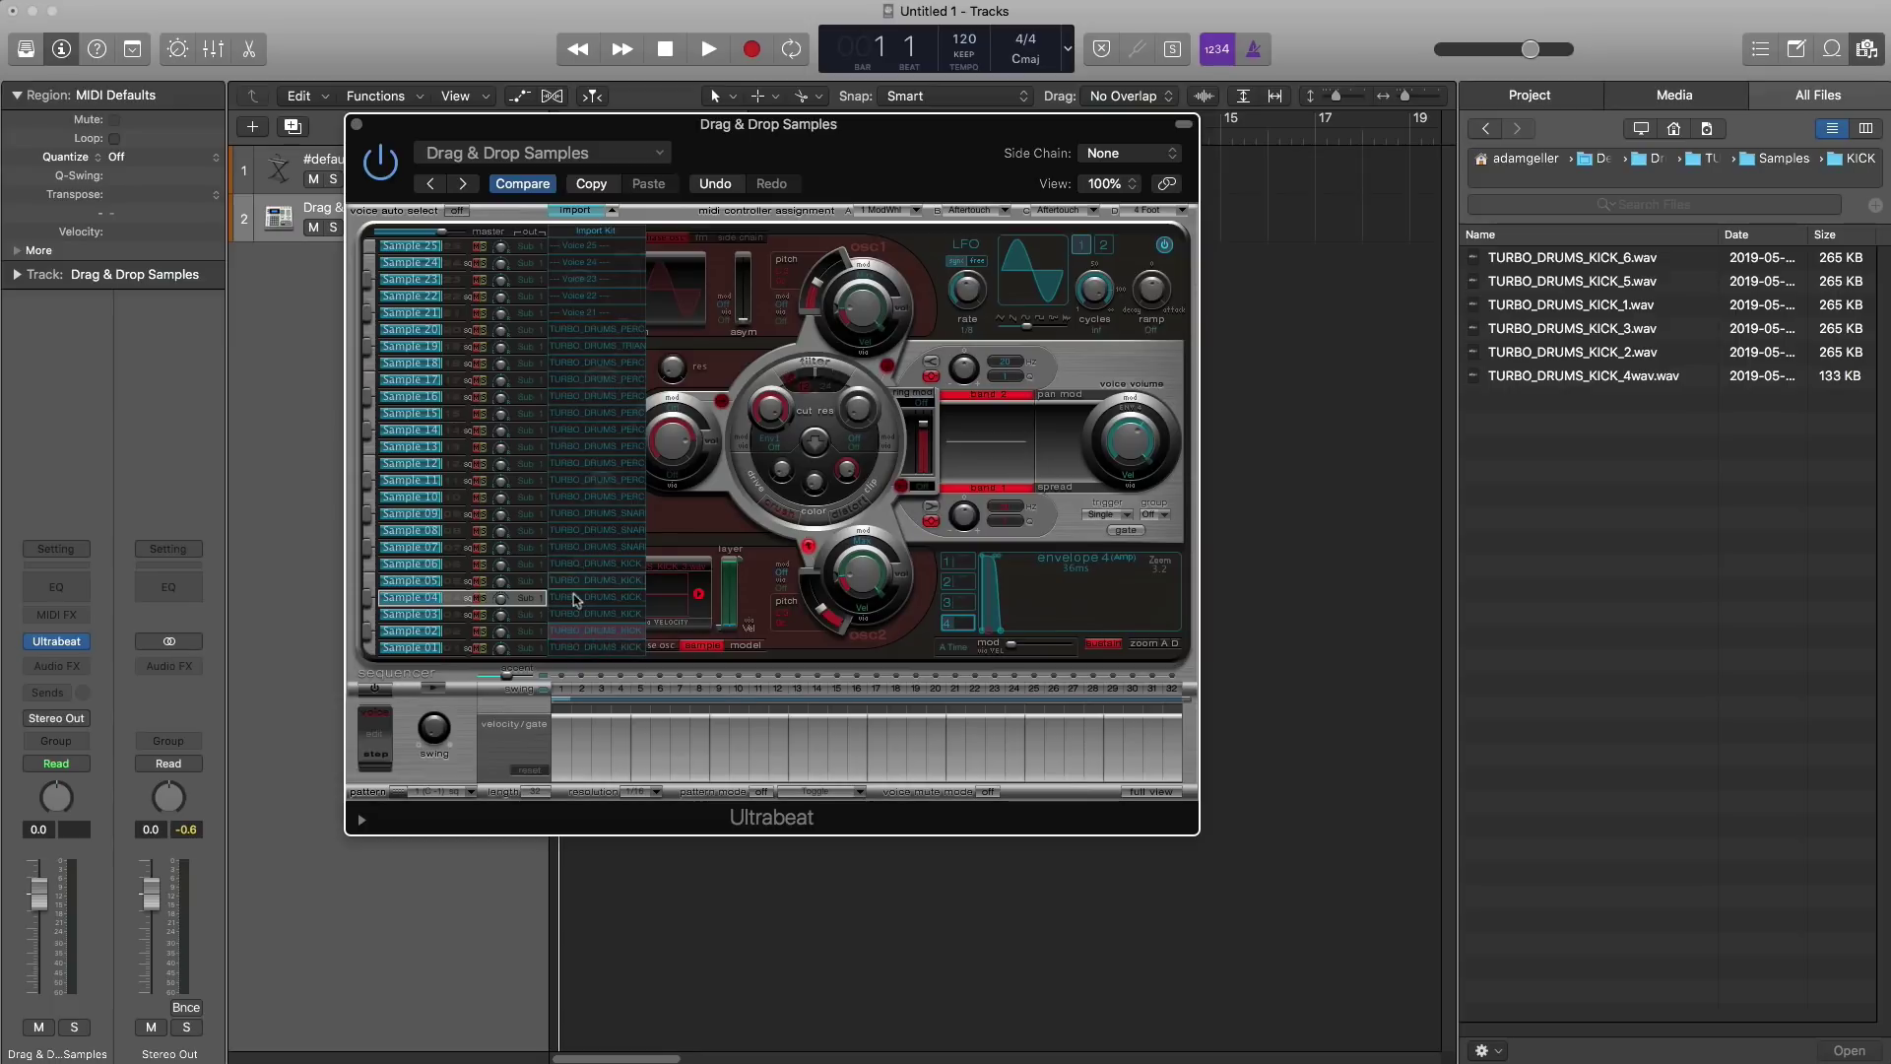
pyautogui.moveTo(578, 600); pyautogui.dragTo(395, 621)
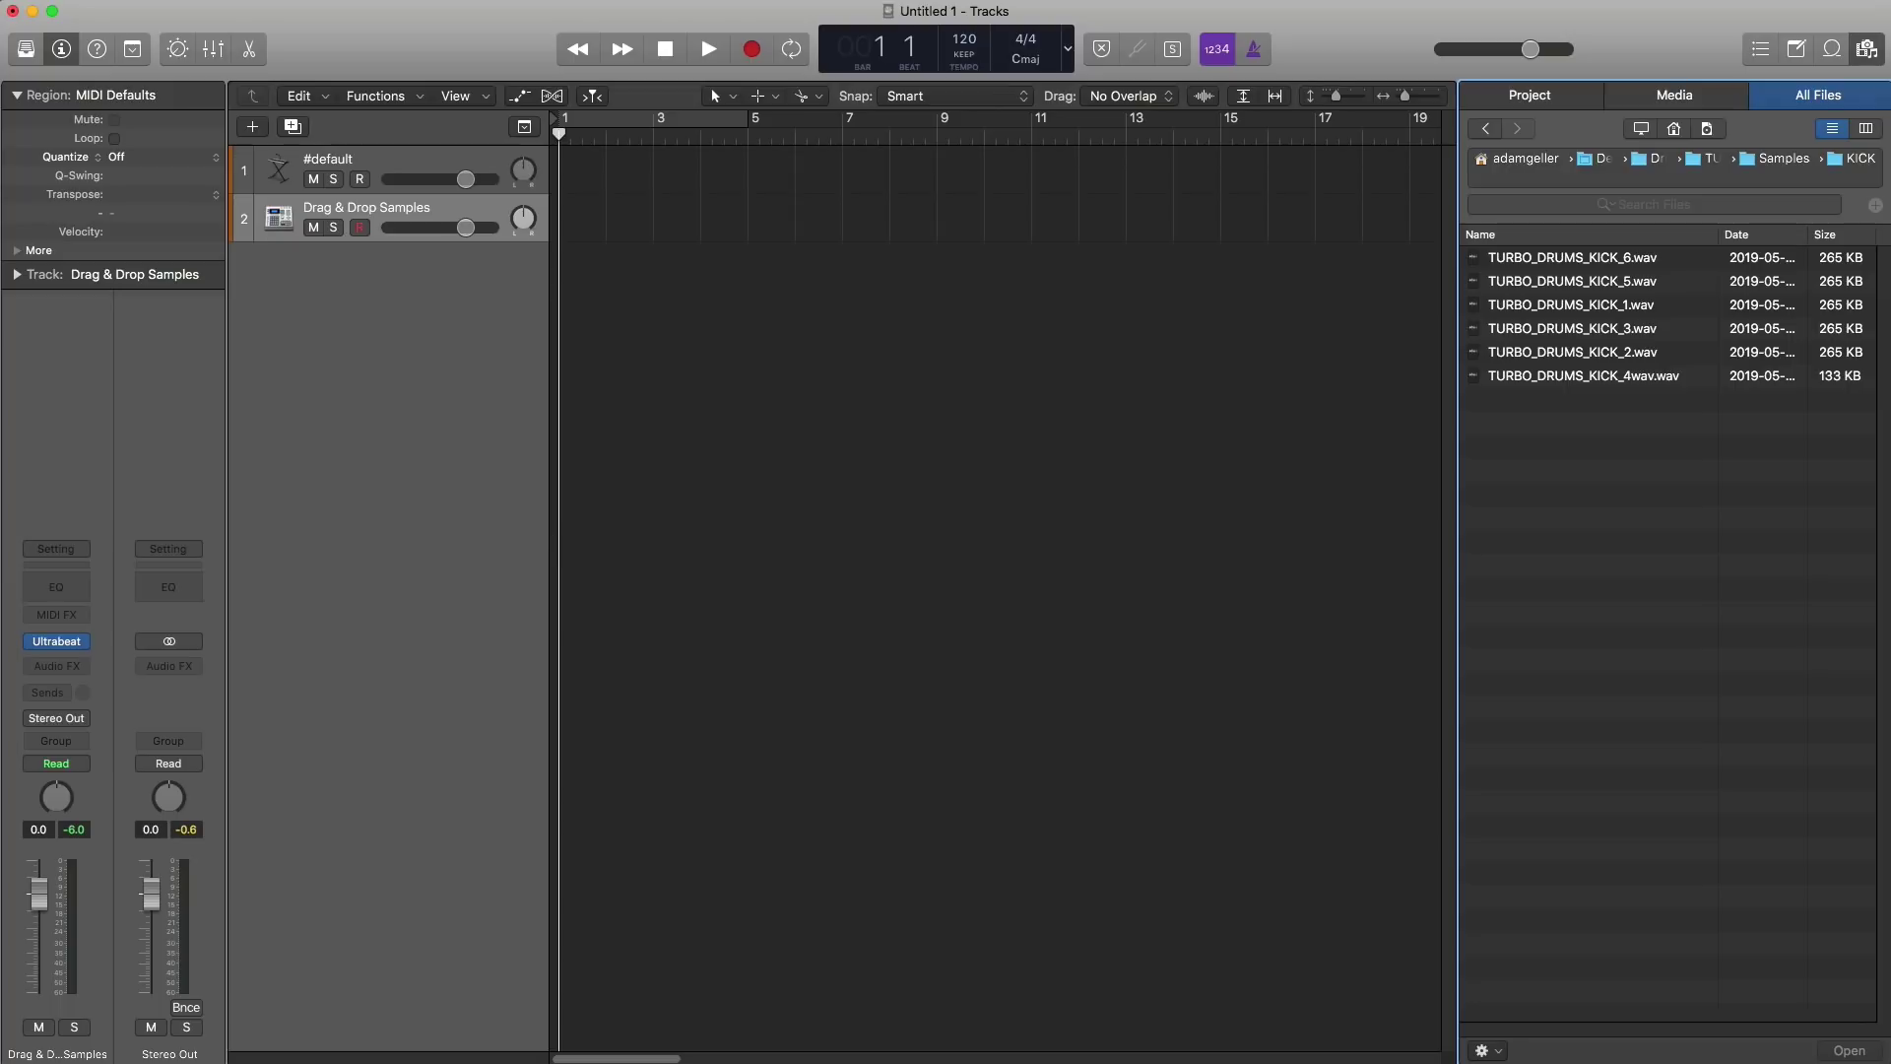
# Step: Add a third software instrument track and load Drum Machine Designer with the Big Room kit on it
pyautogui.doubleClick(434, 363)
pyautogui.click(56, 643)
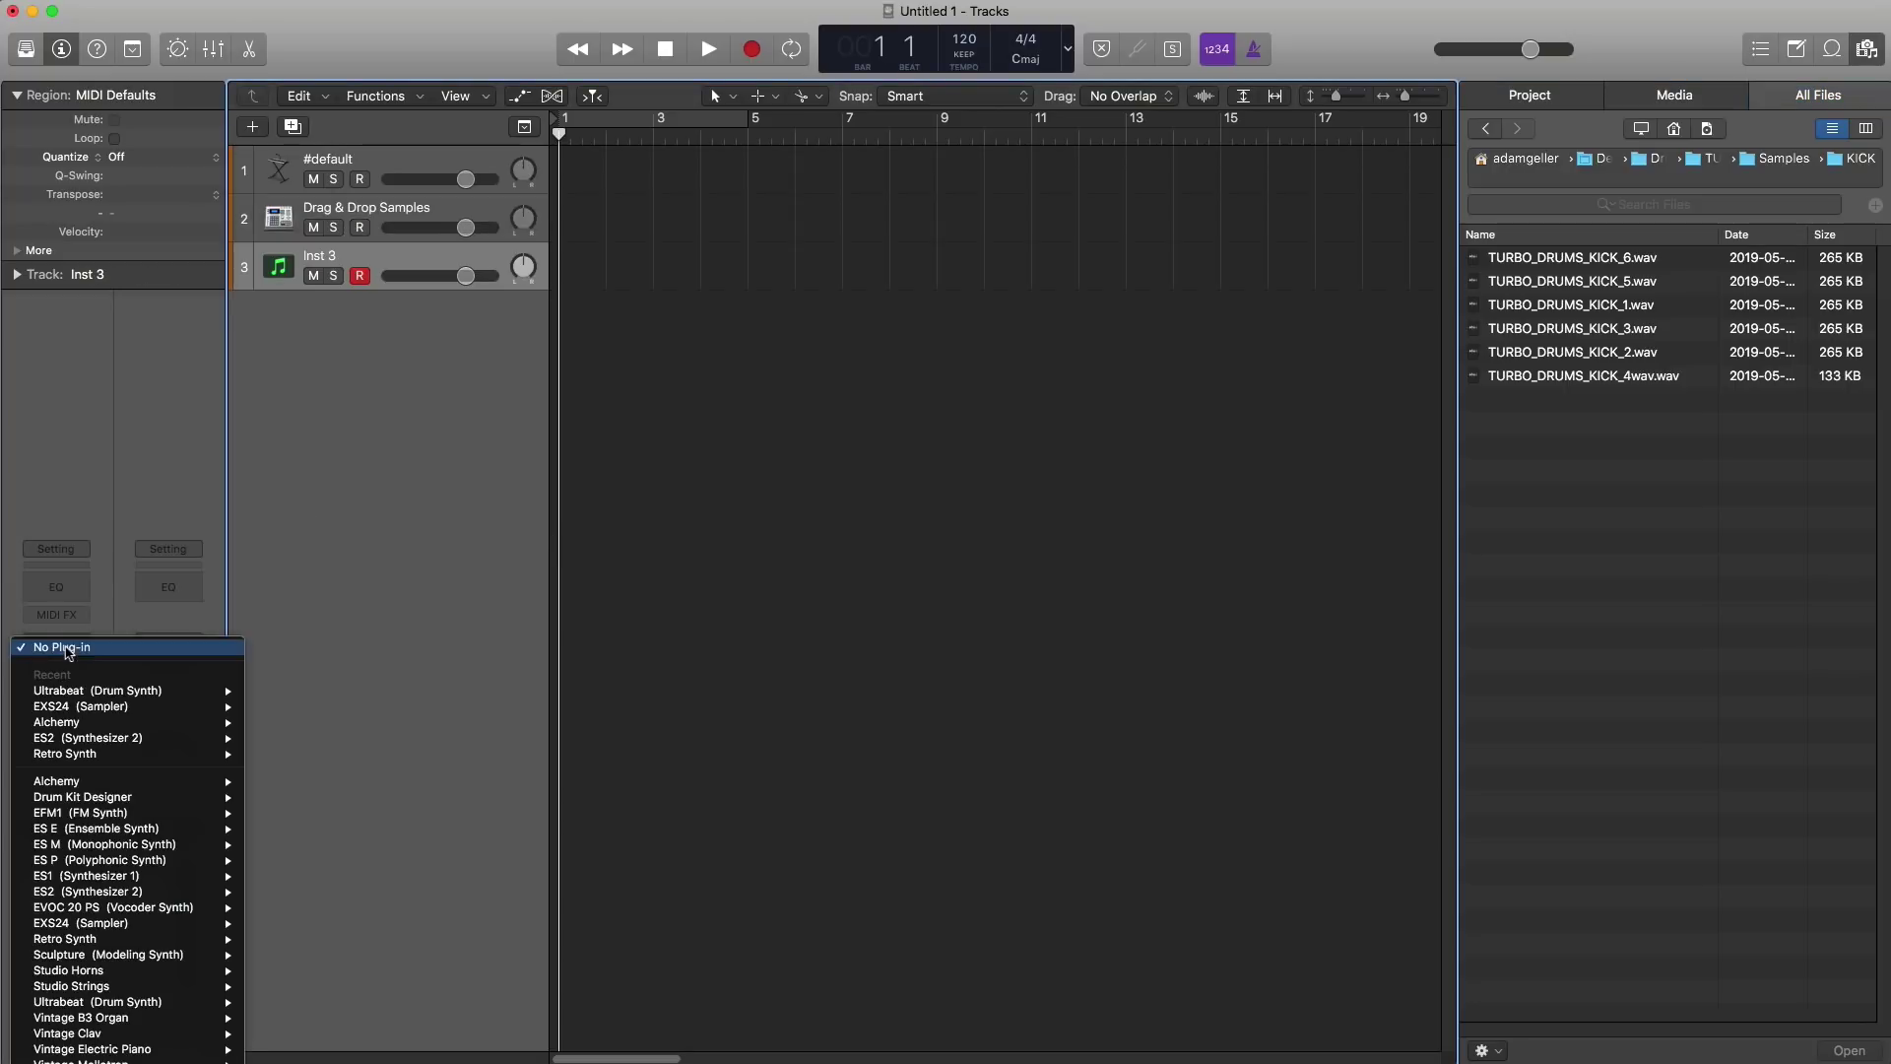
pyautogui.press('Escape')
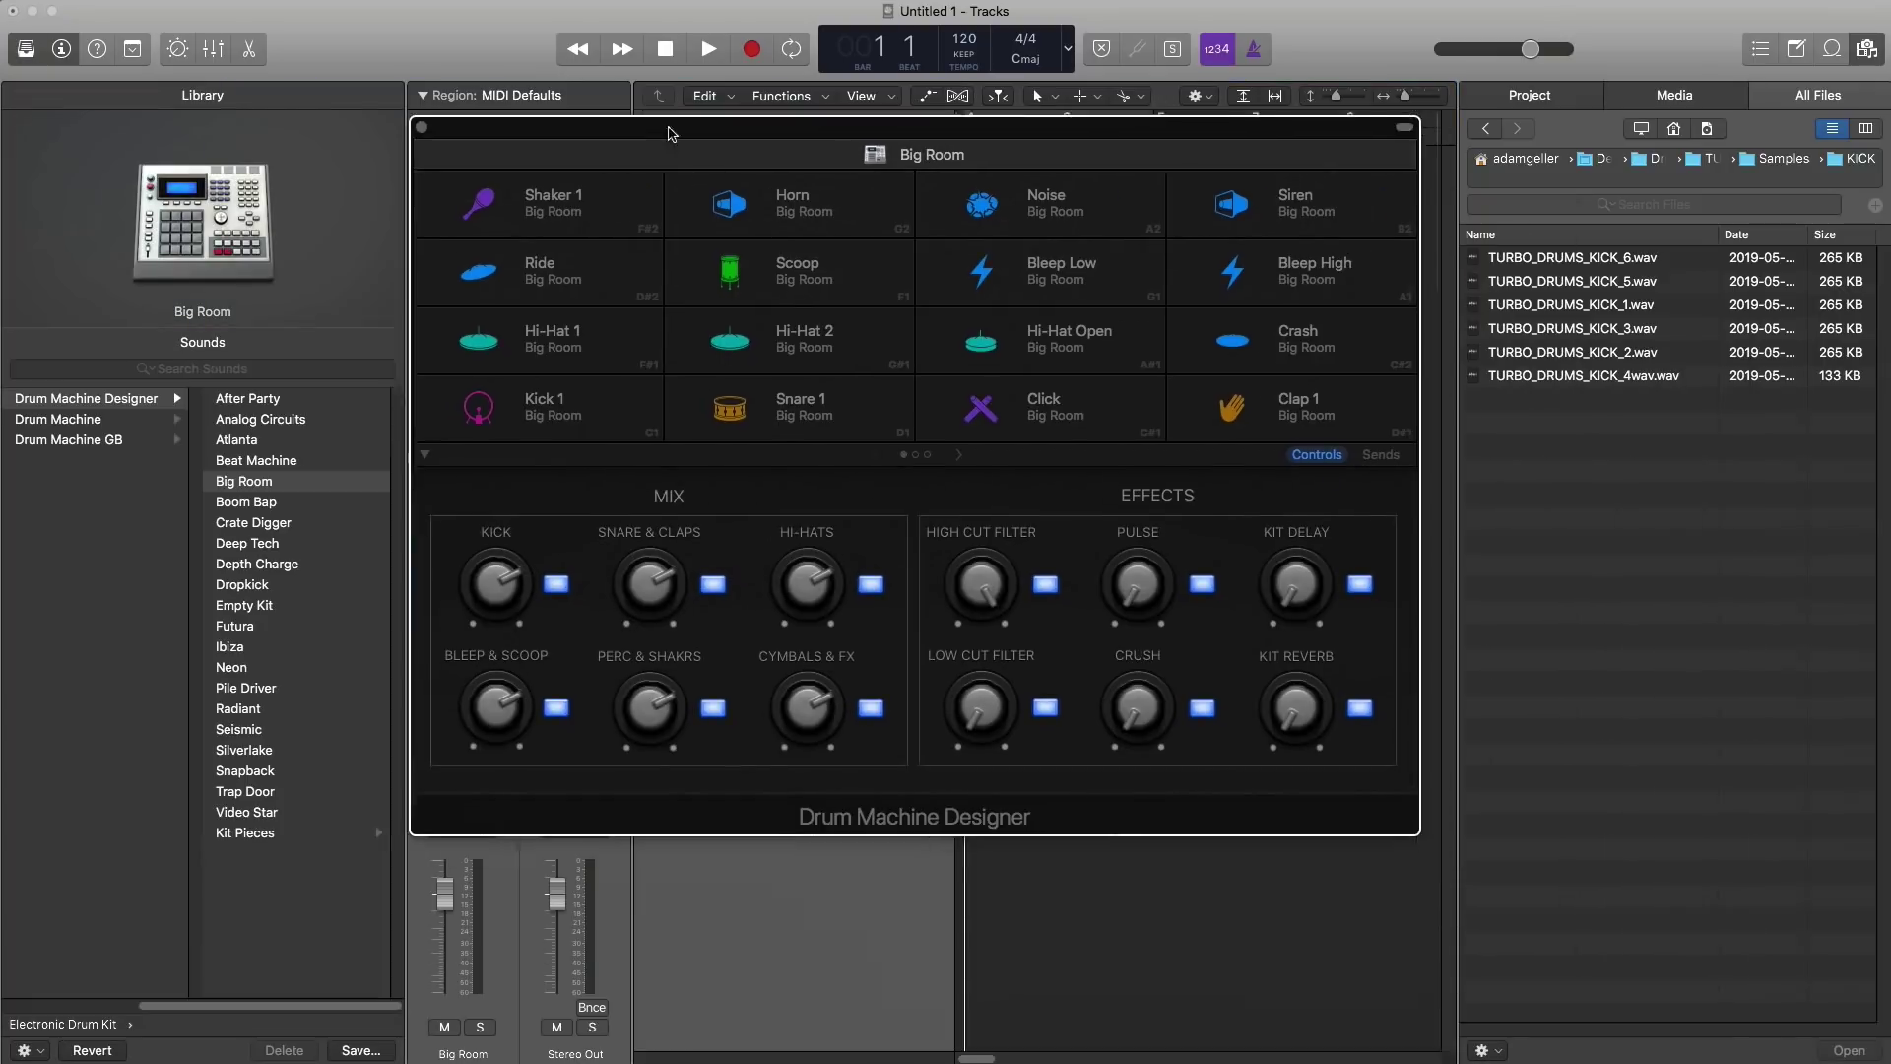
pyautogui.moveTo(668, 133); pyautogui.dragTo(604, 149)
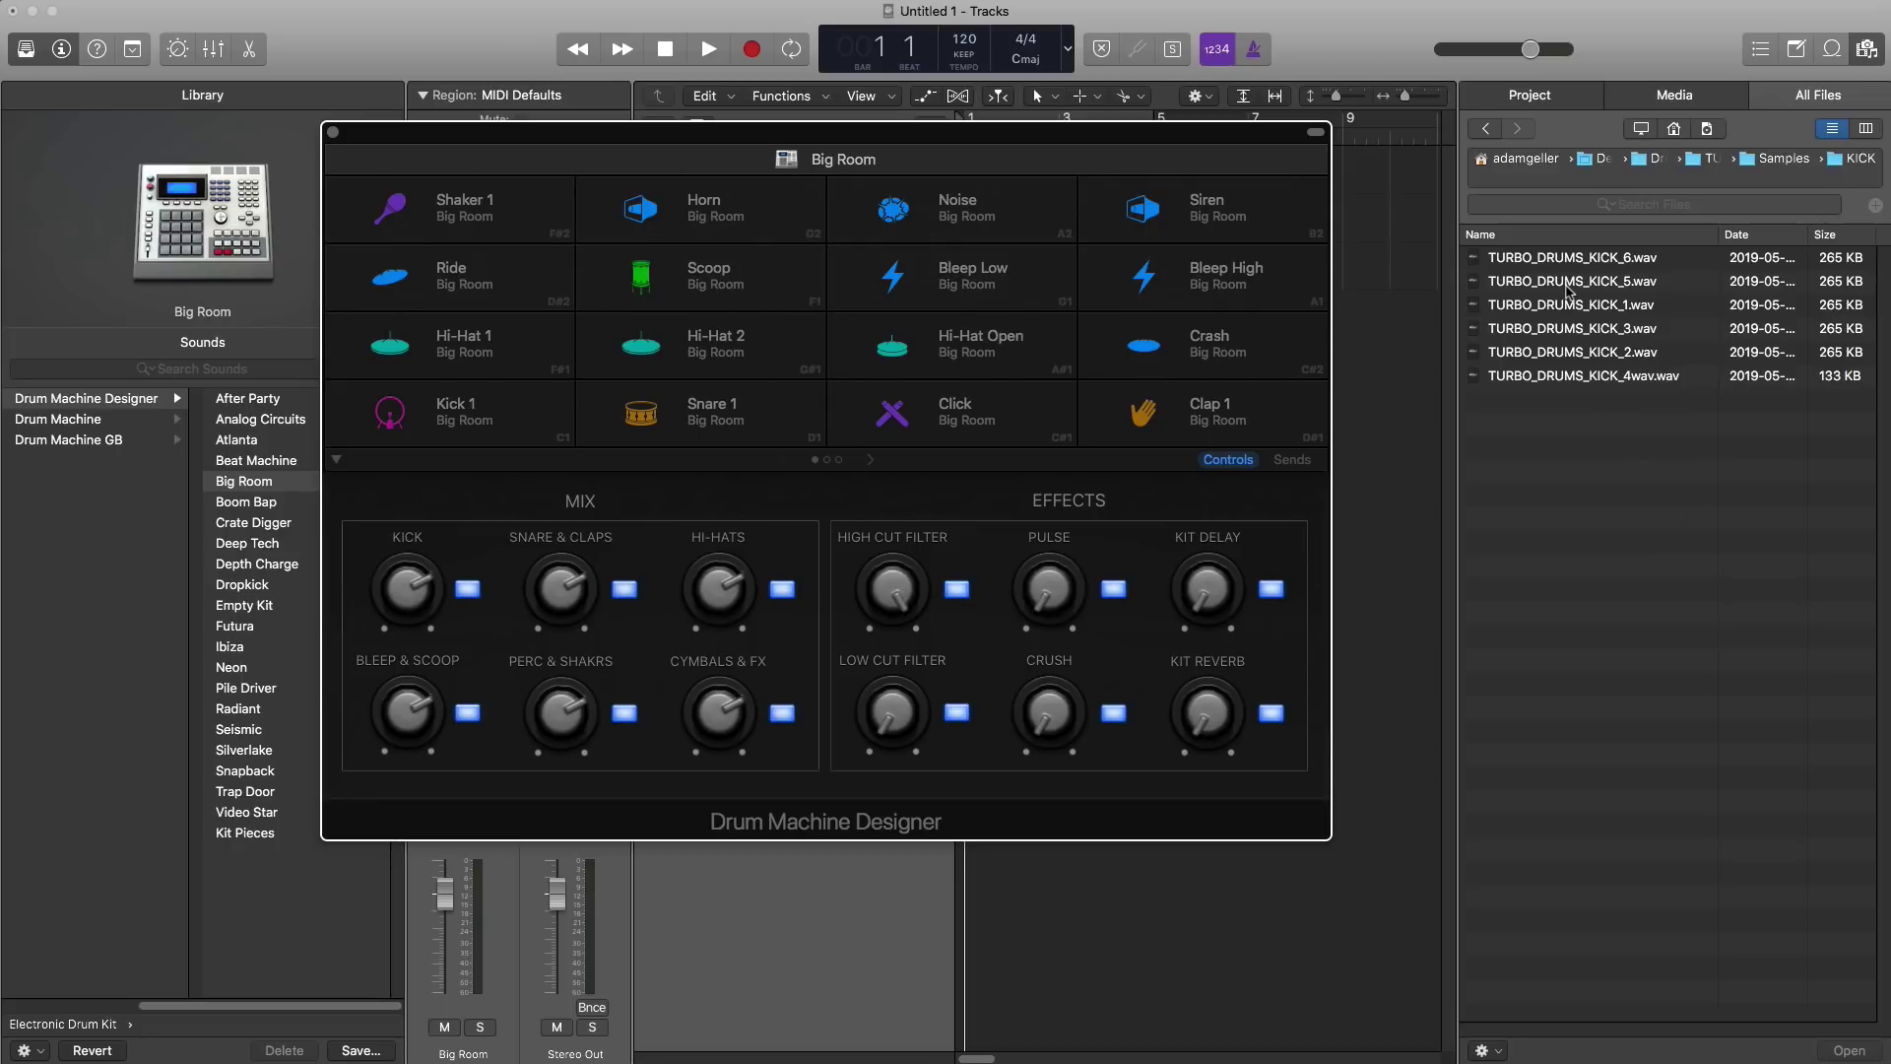
# Step: Replace the Kick 1, Snare 1, Click and Clap 1 pads with TURBO_DRUMS_KICK_6, 5, 1 and 3 respectively
pyautogui.moveTo(1566, 261); pyautogui.dragTo(463, 414)
pyautogui.moveTo(1556, 282); pyautogui.dragTo(660, 418)
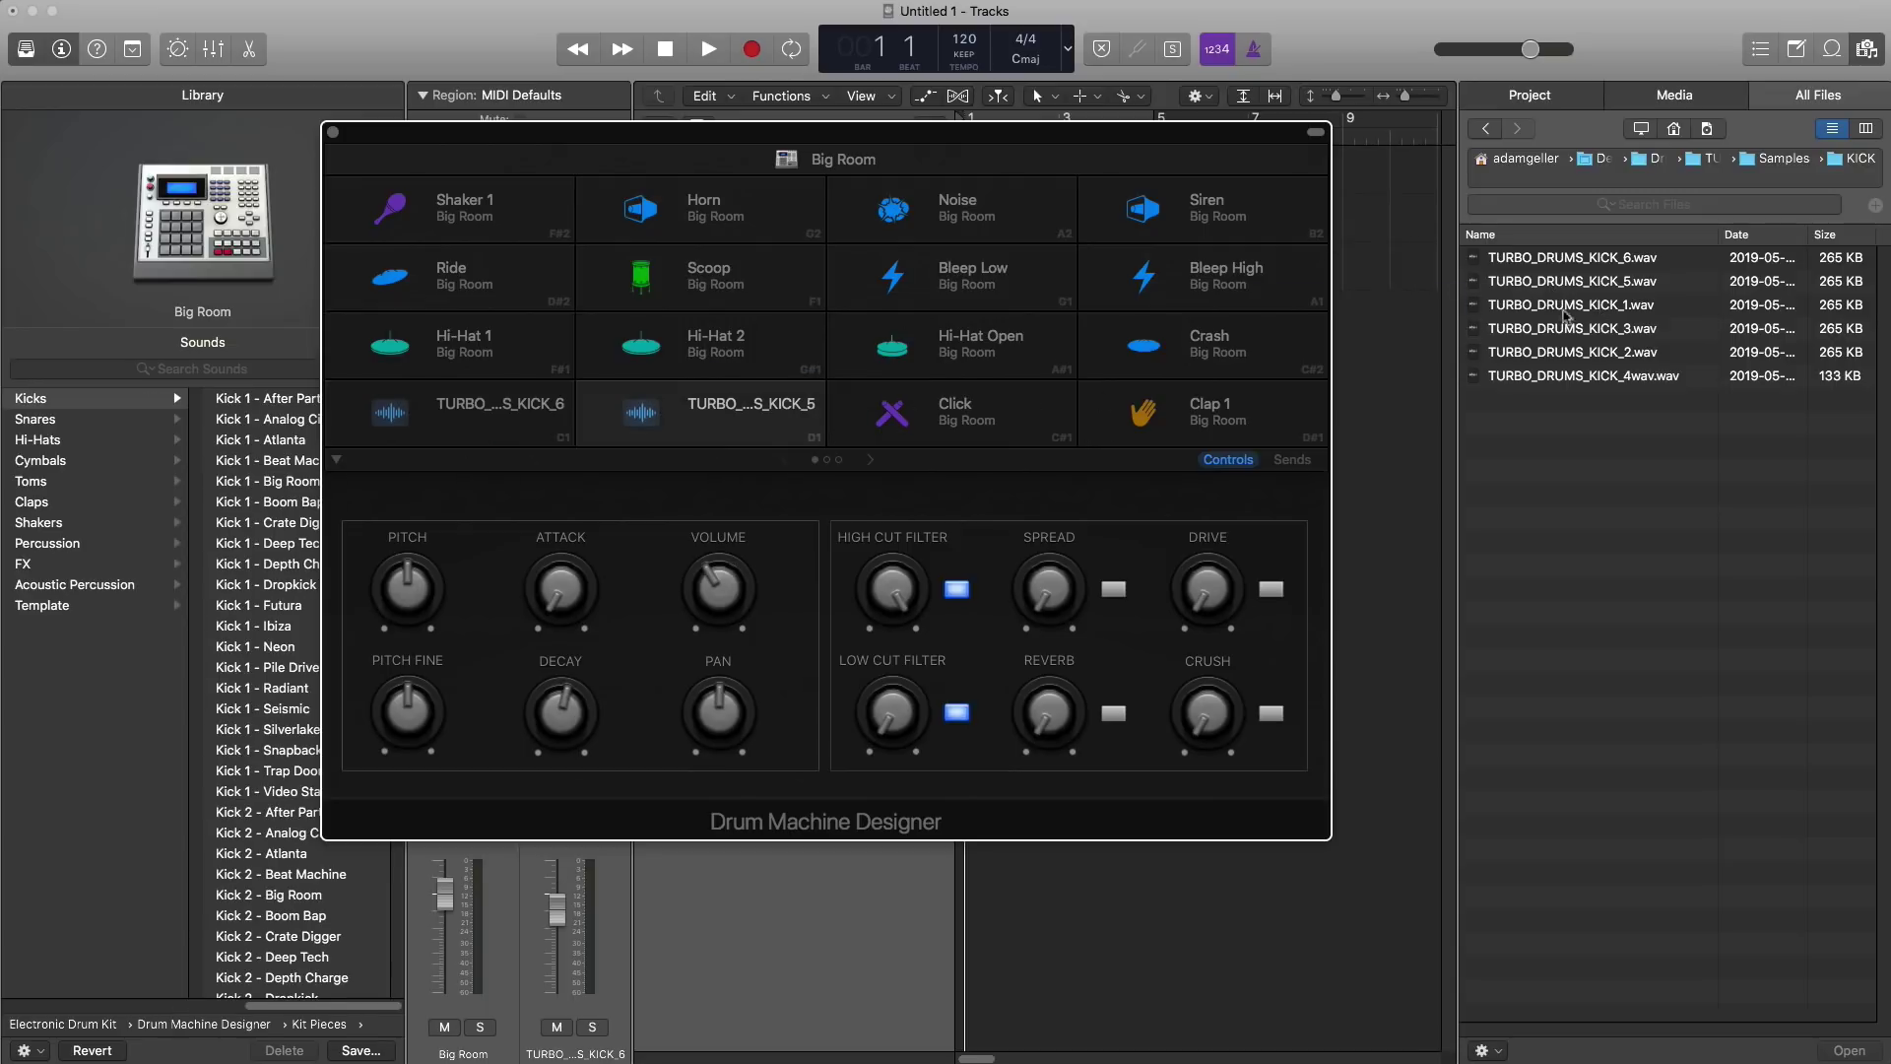
pyautogui.moveTo(1567, 305); pyautogui.dragTo(982, 419)
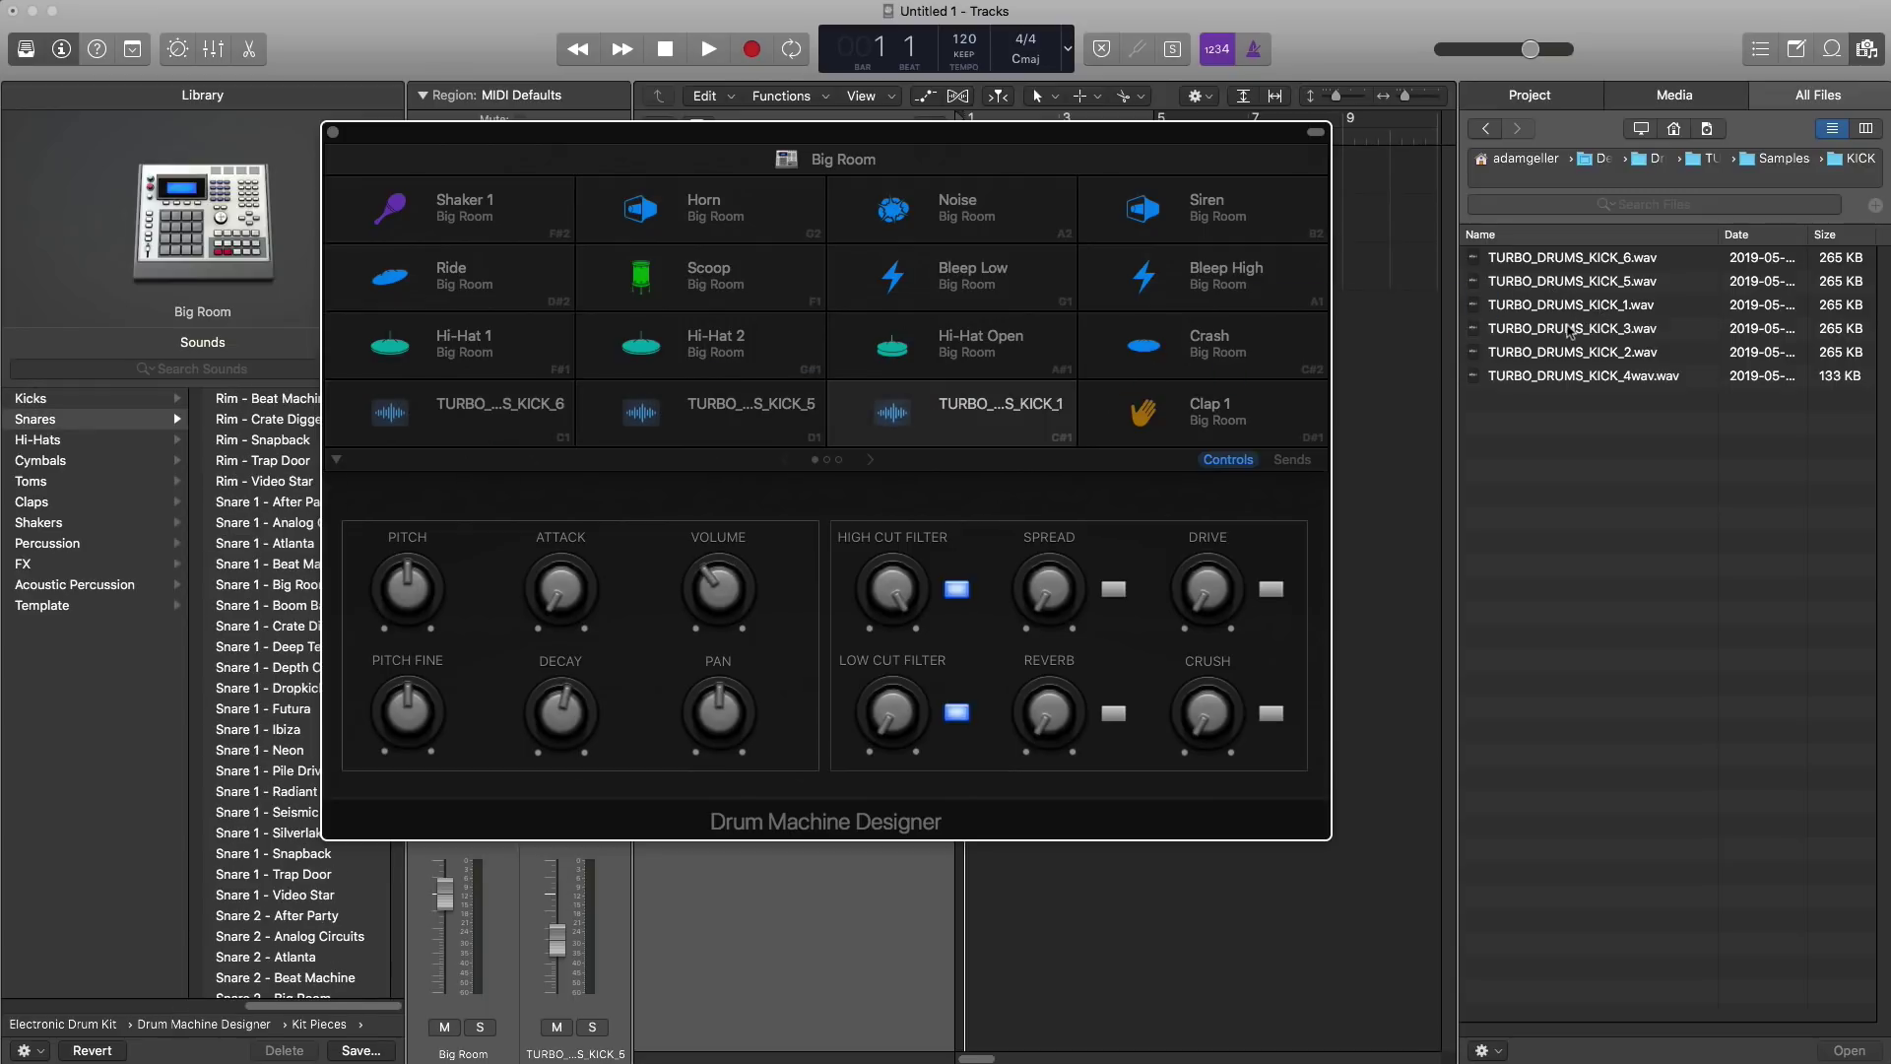
pyautogui.moveTo(1570, 331); pyautogui.dragTo(1231, 424)
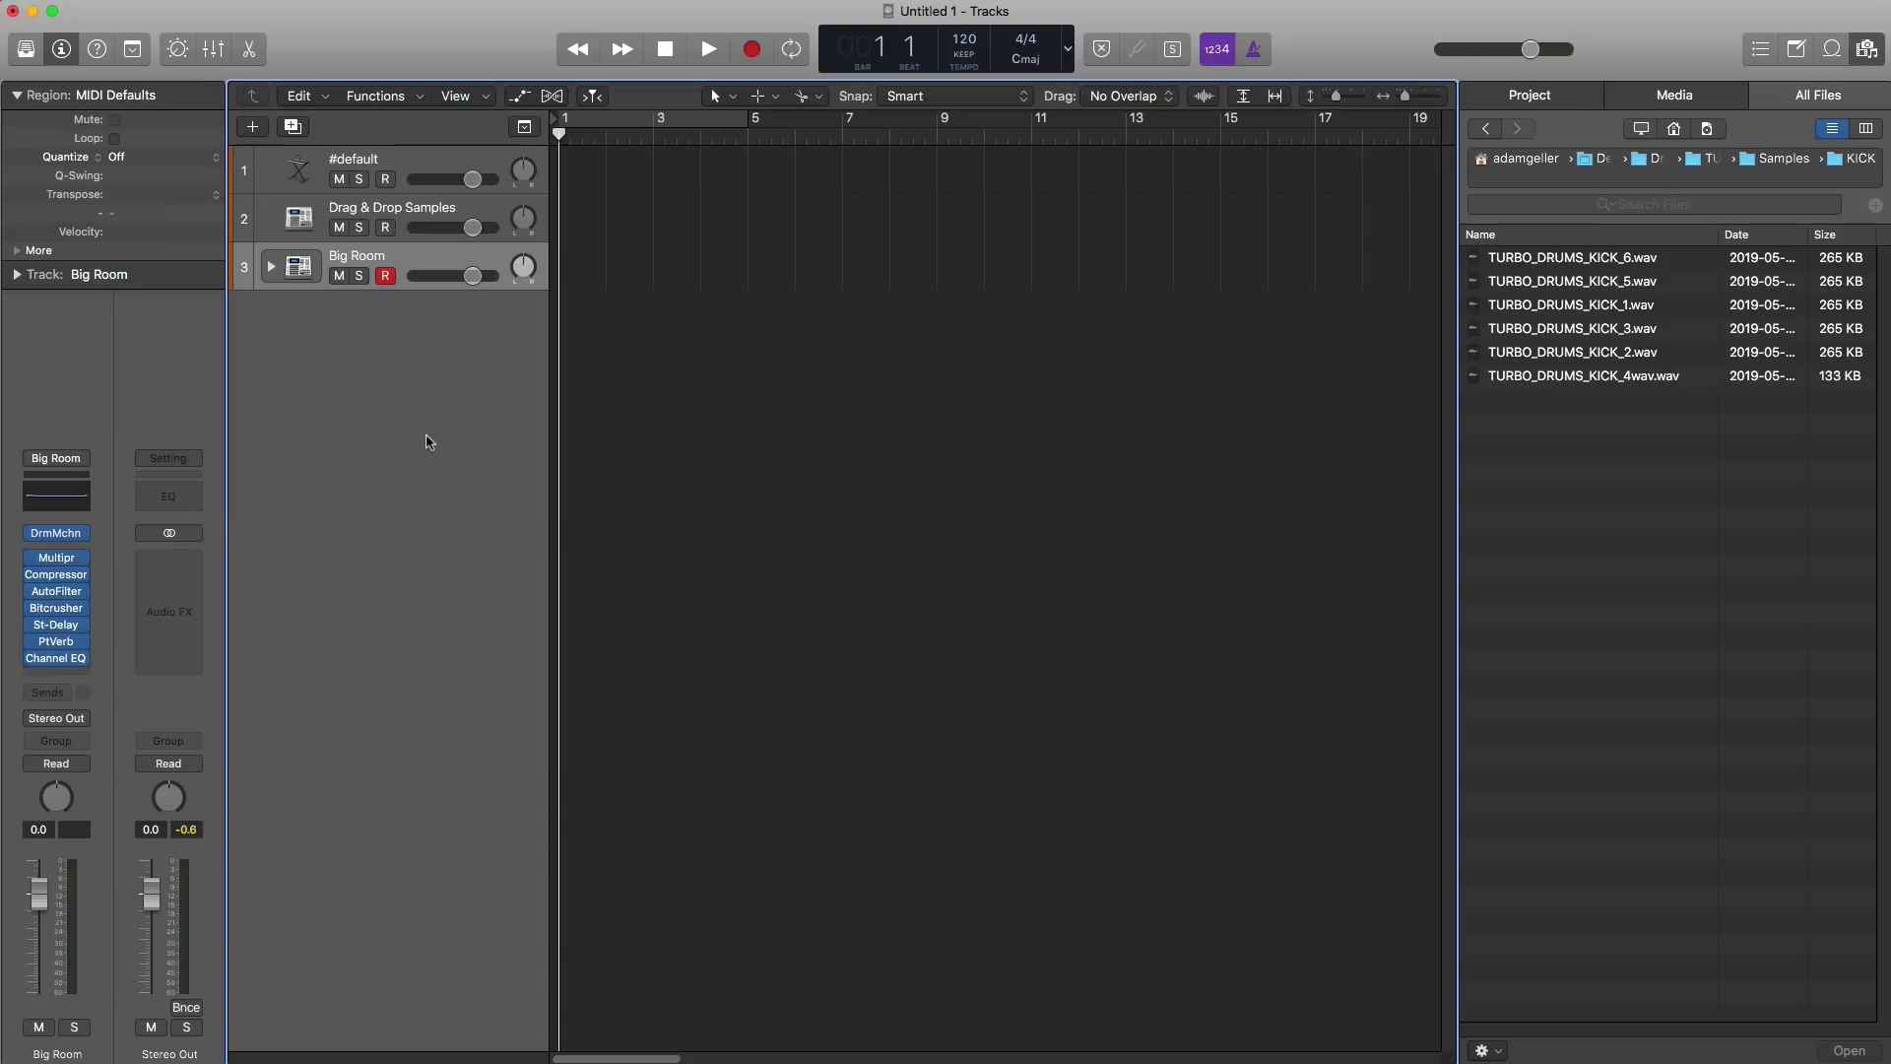
# Step: Add another software instrument track with EXS24 (Sampler) on it and open the EXS24 Instrument Editor
pyautogui.doubleClick(413, 367)
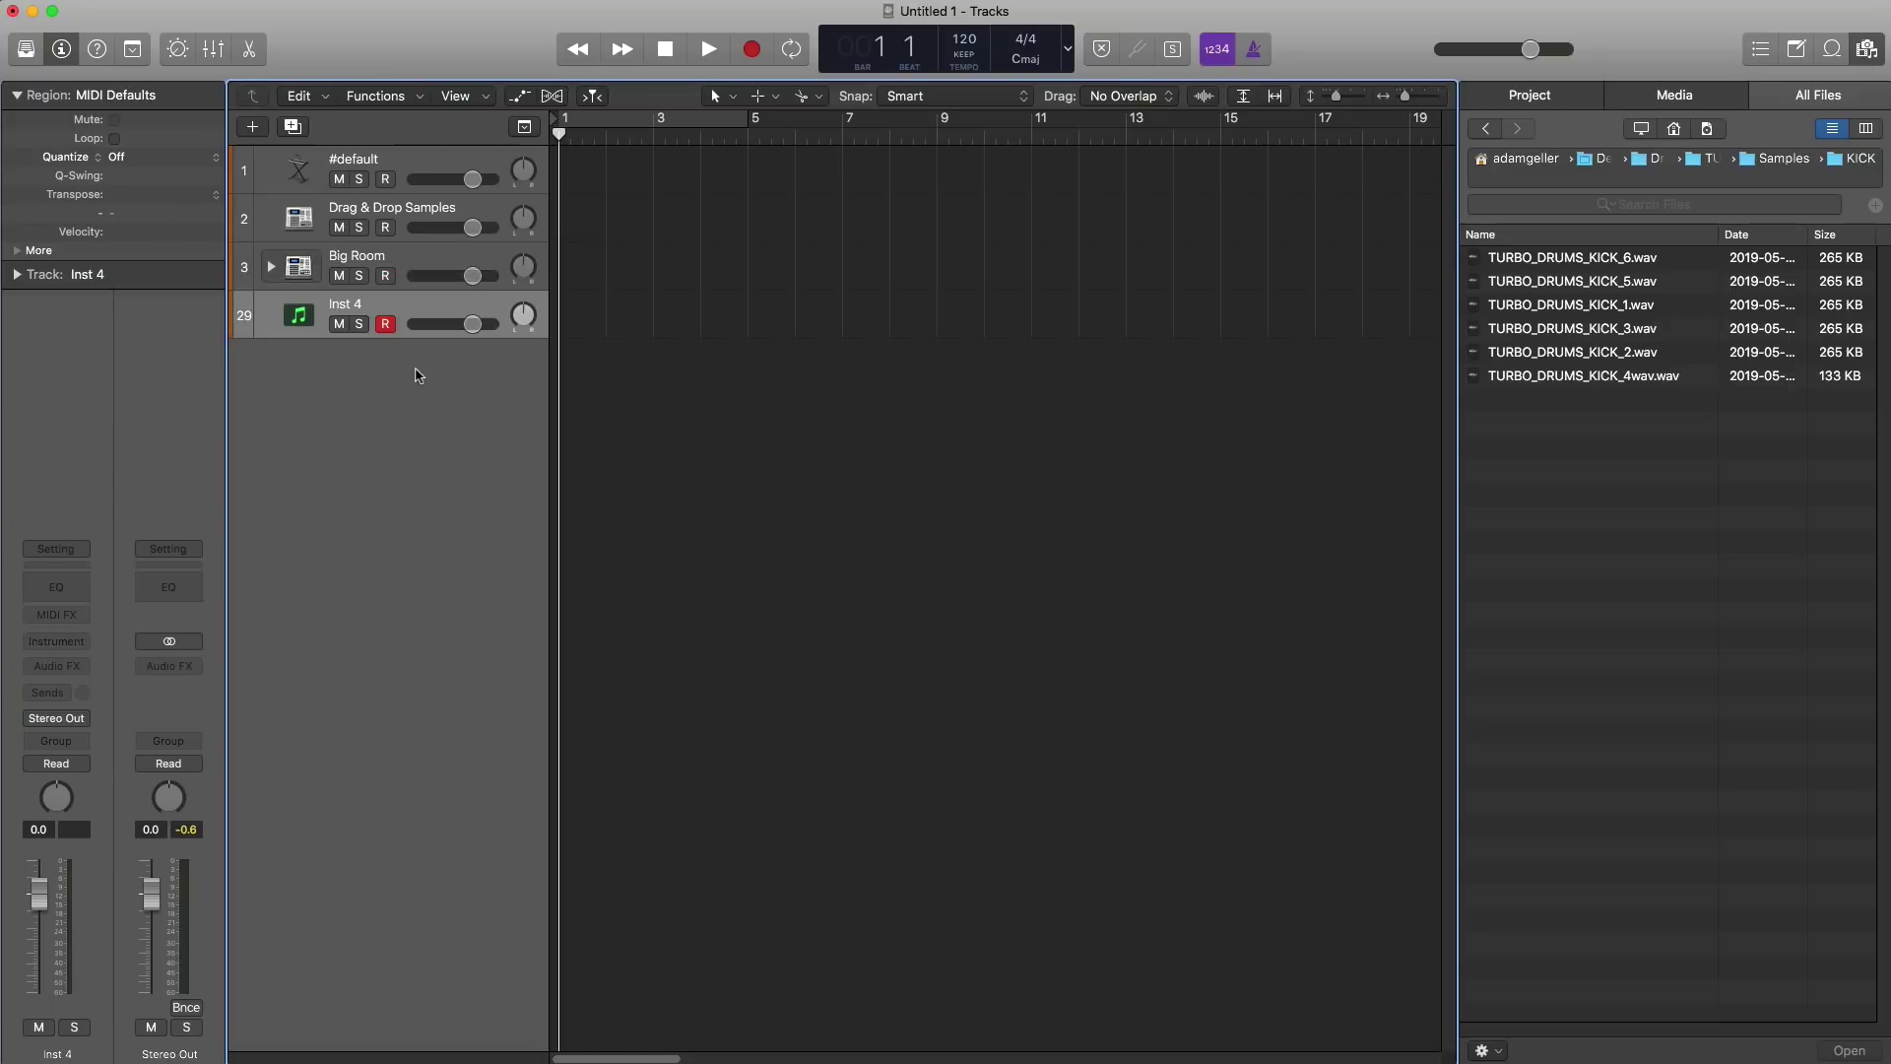
pyautogui.click(58, 638)
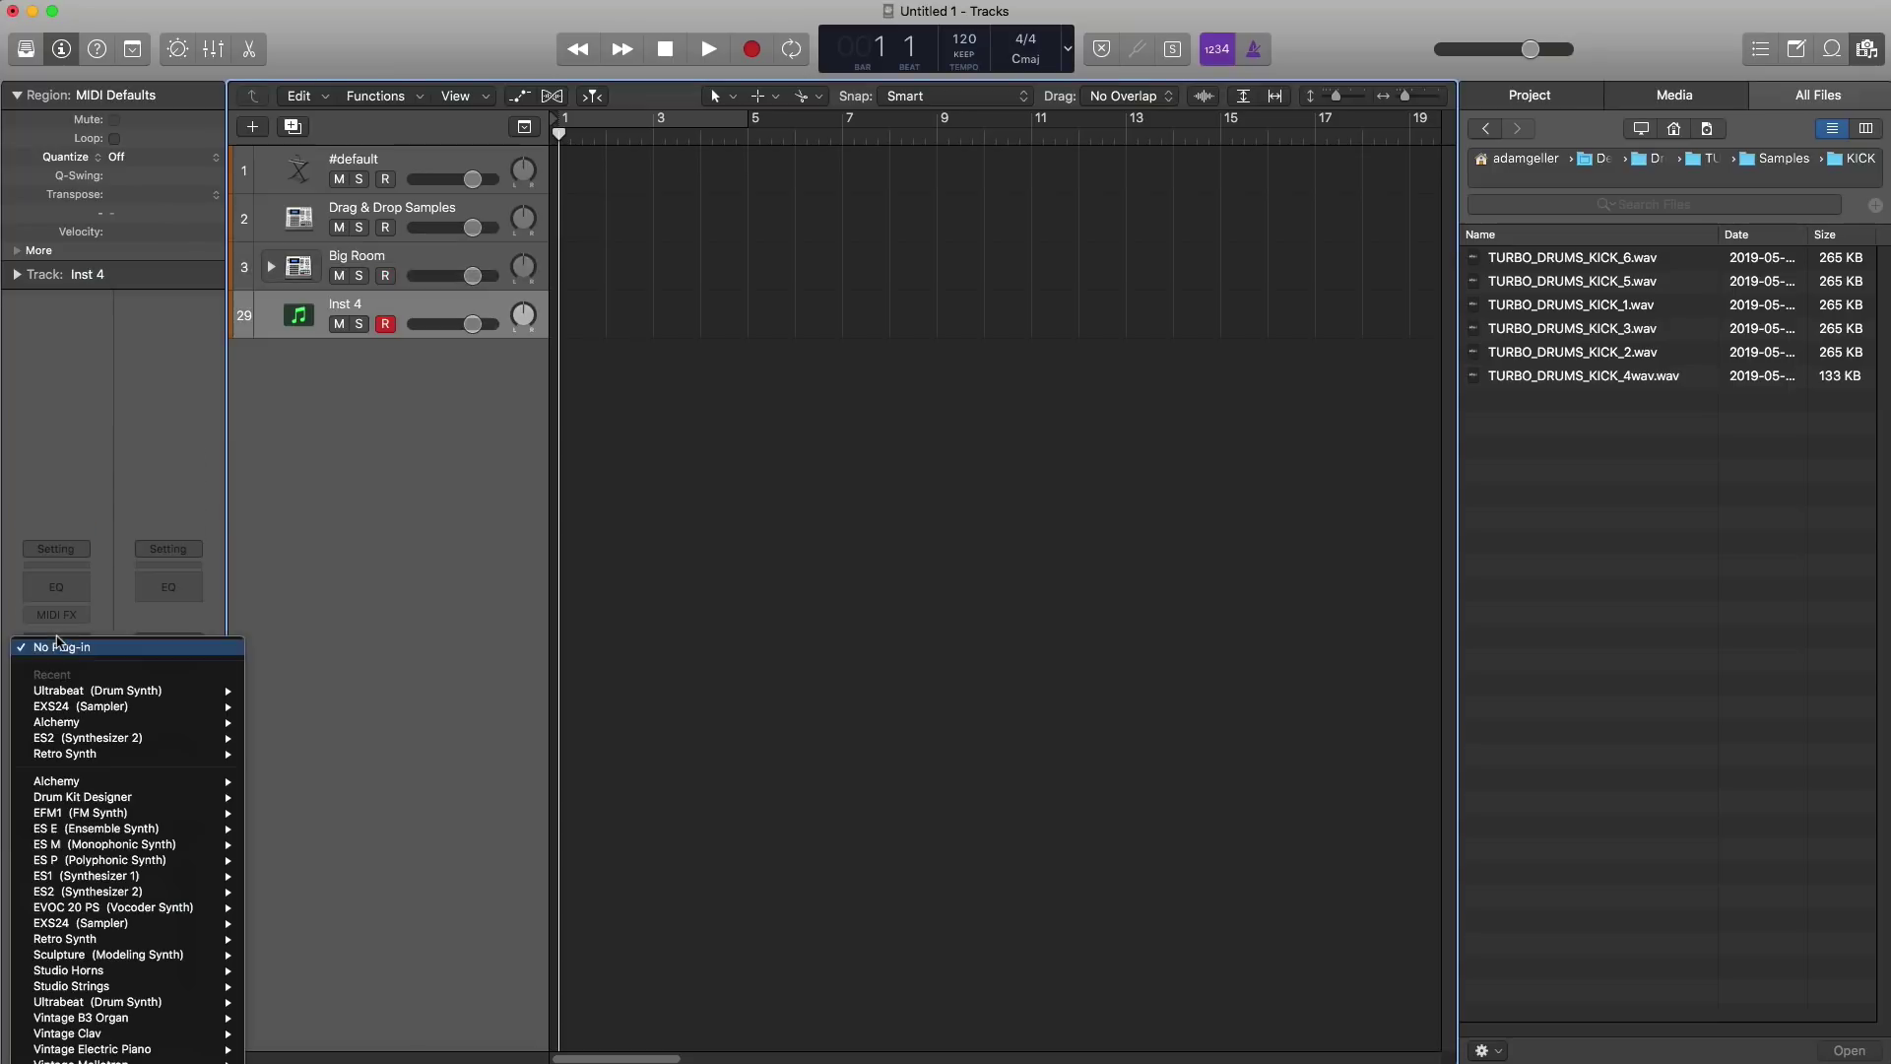
pyautogui.click(96, 707)
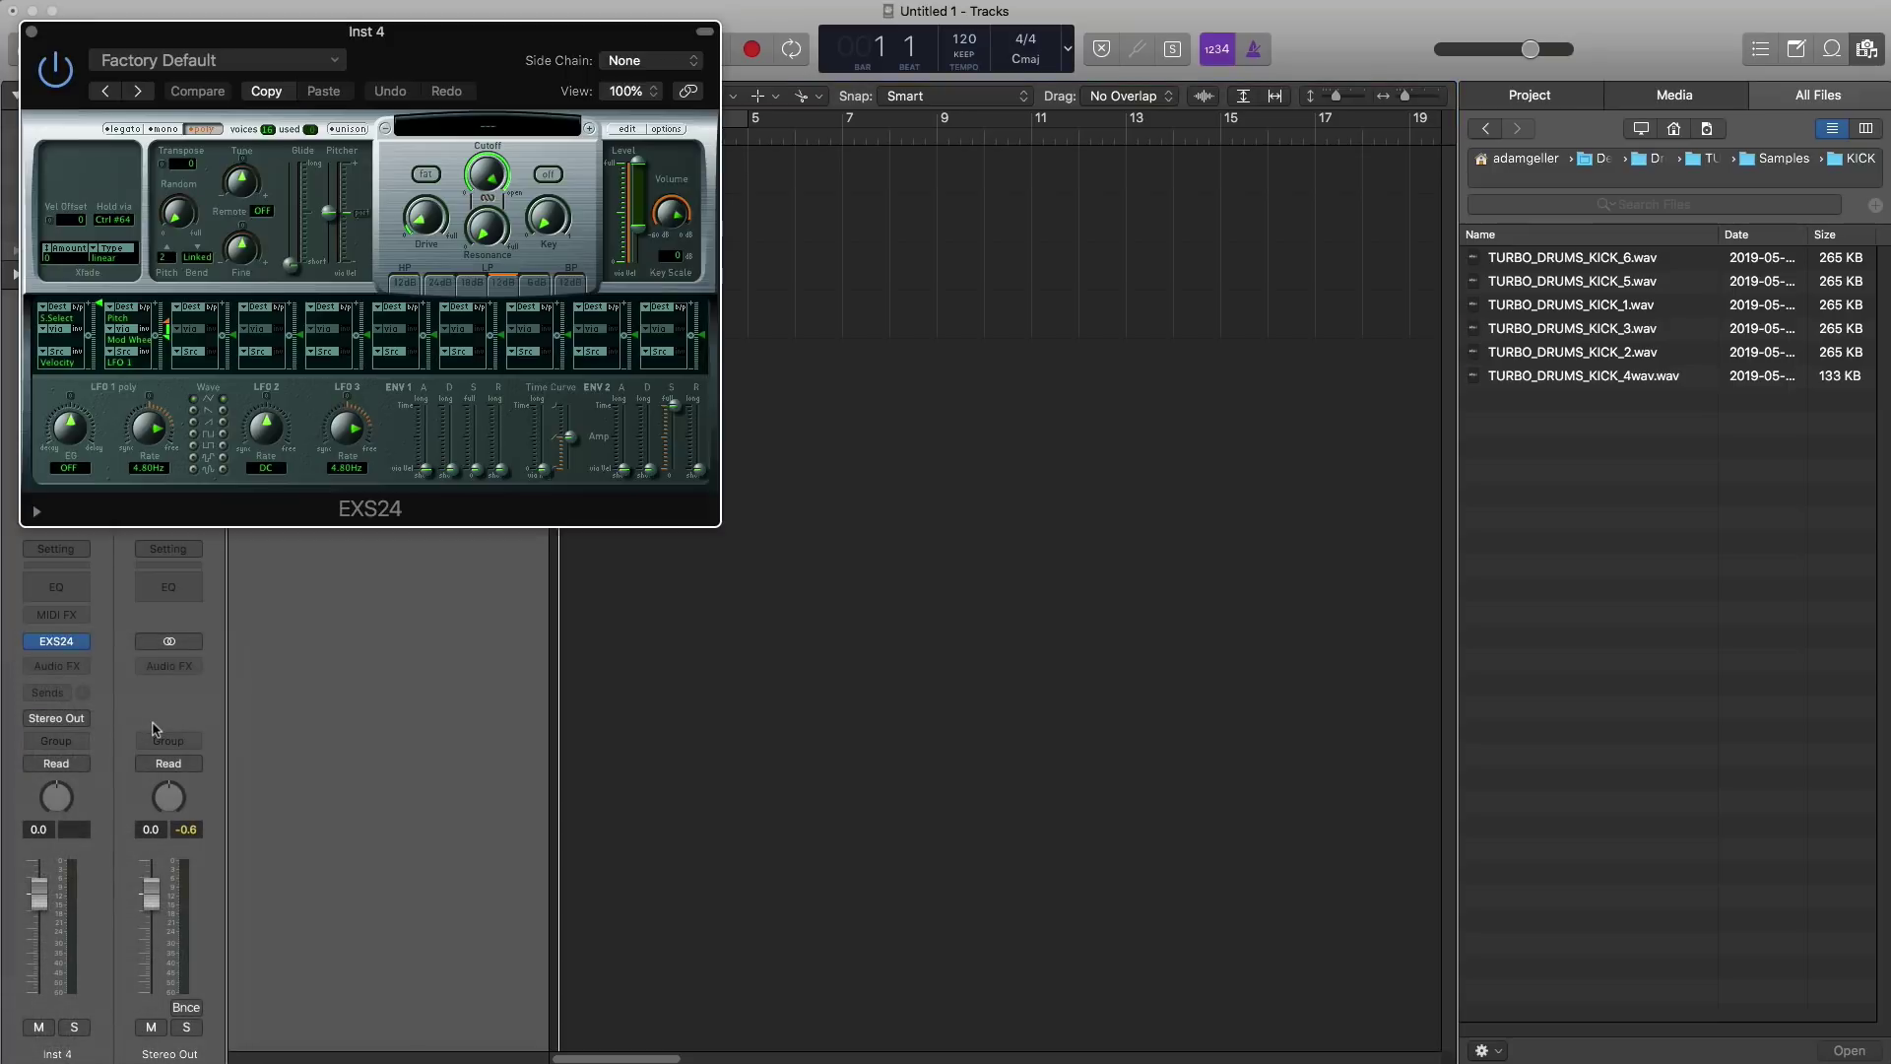
pyautogui.click(628, 130)
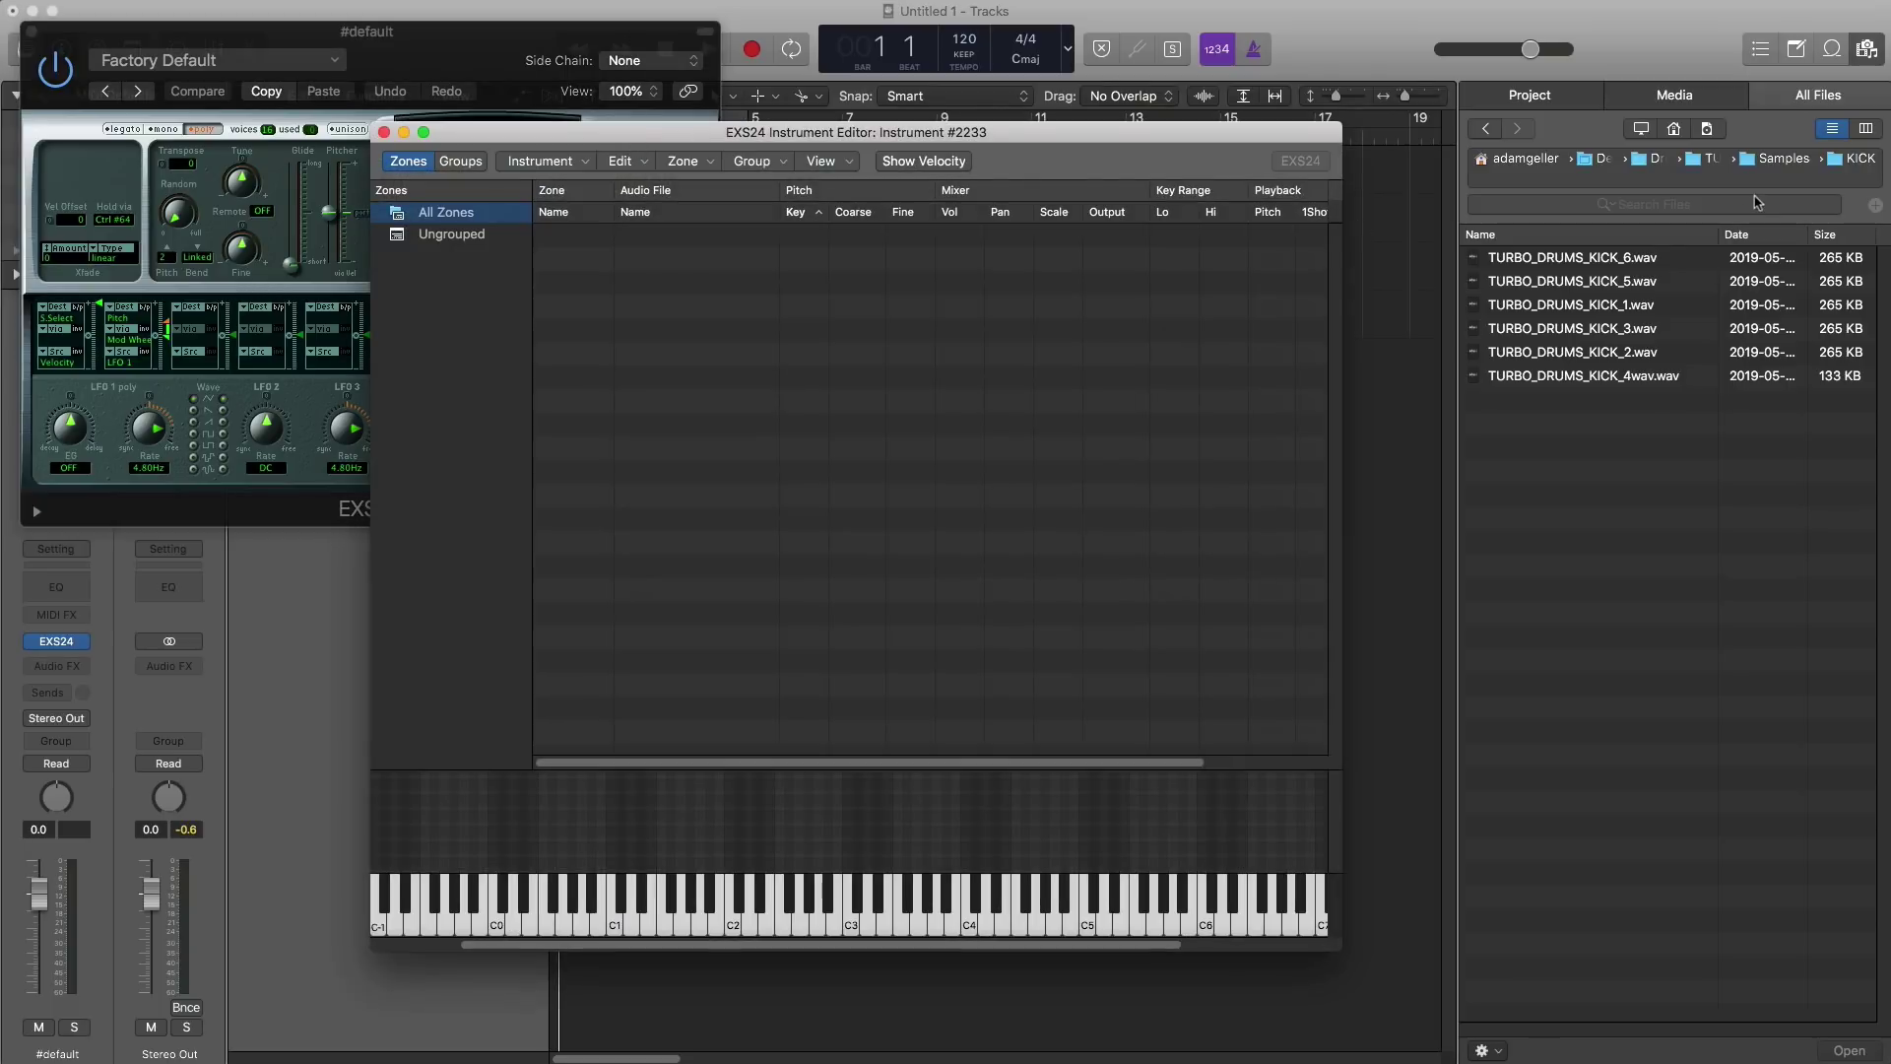
# Step: Map TURBO_DRUMS_808_6_F#_1.wav from the Samples/808 folder to the F#2 key and audition that key
pyautogui.click(1747, 155)
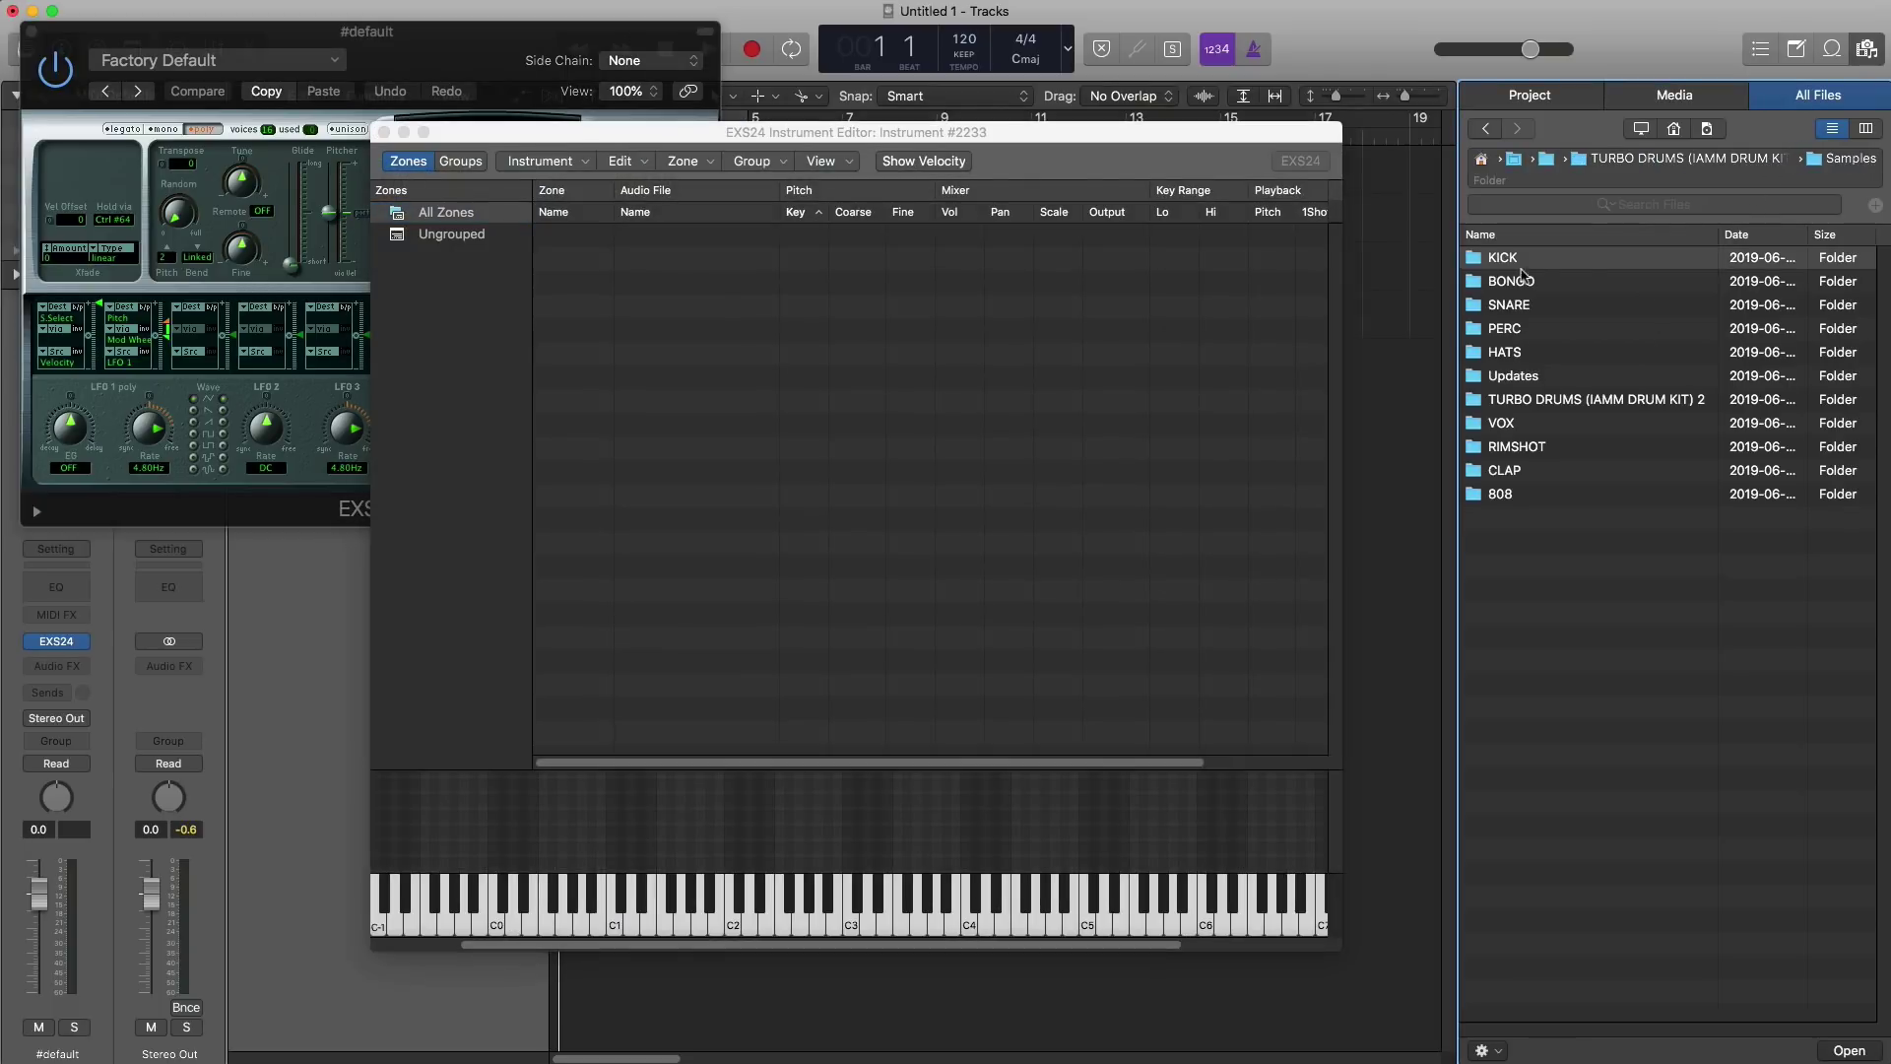
pyautogui.doubleClick(1497, 498)
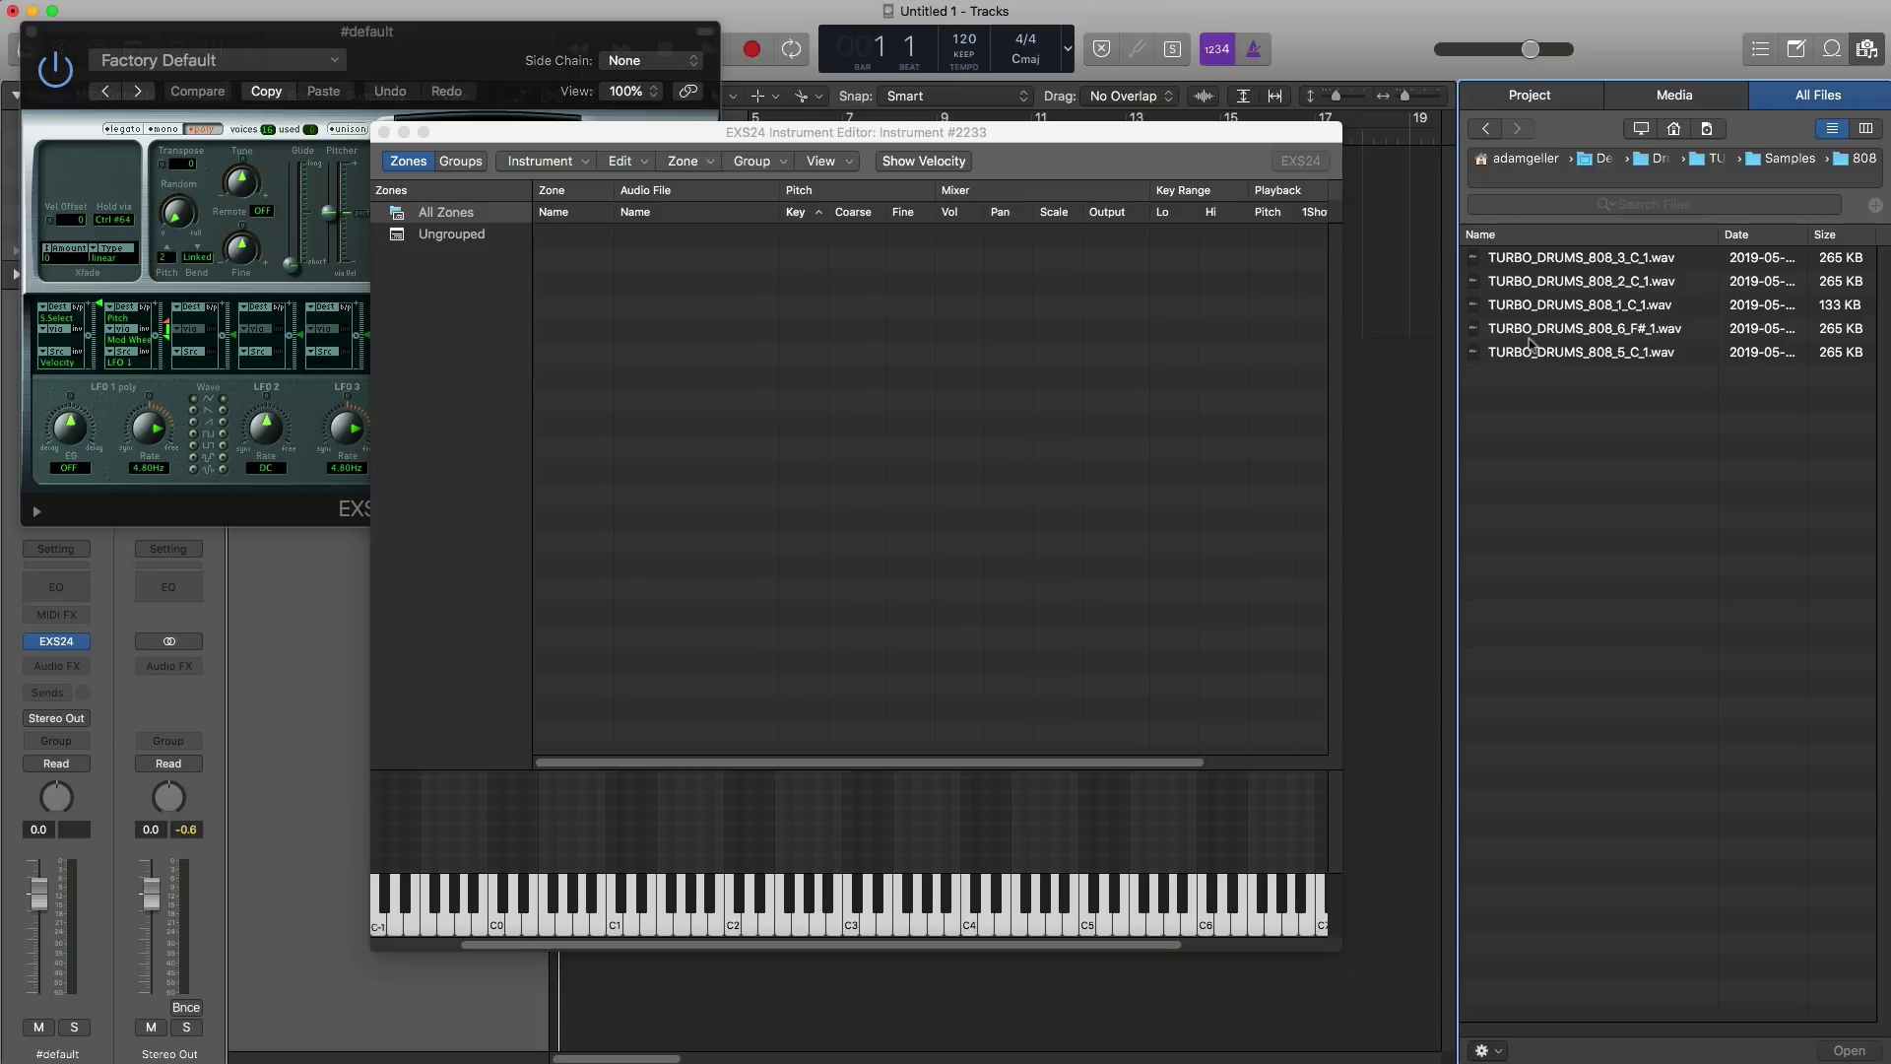
pyautogui.moveTo(1609, 338); pyautogui.dragTo(788, 904)
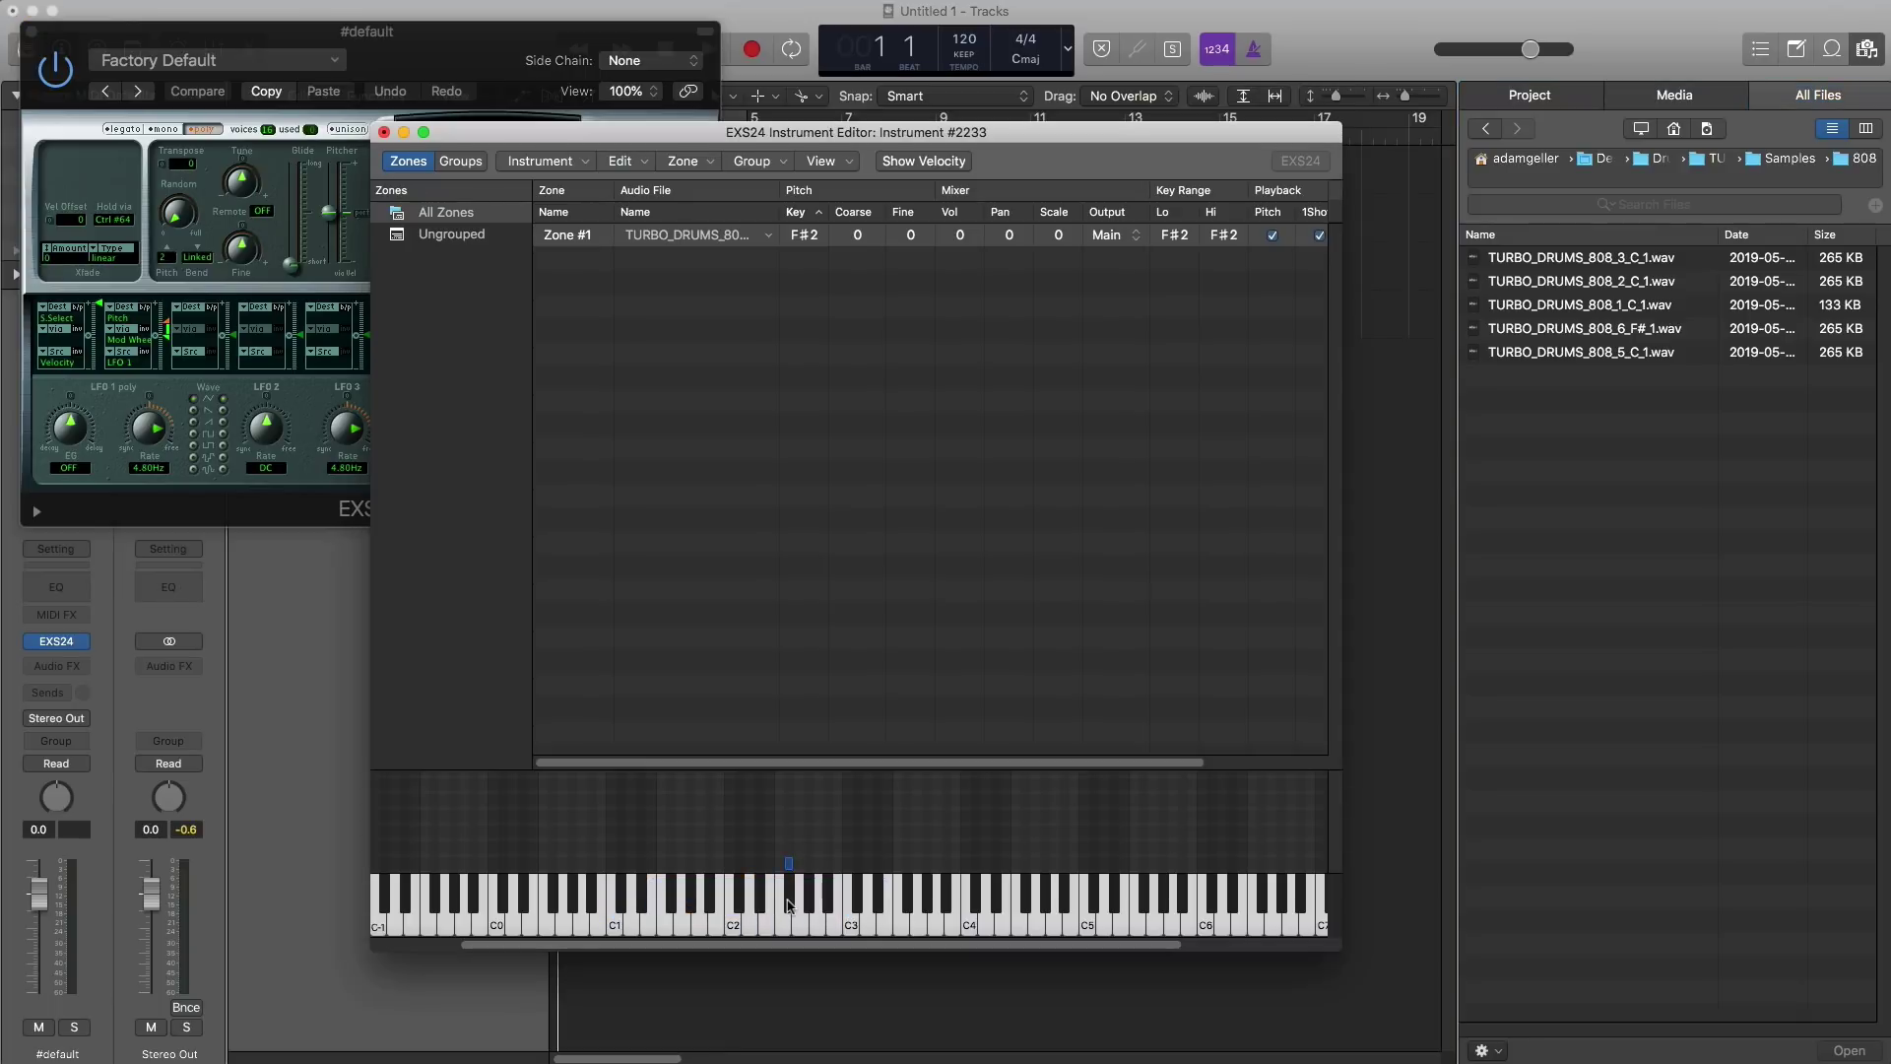
pyautogui.click(788, 904)
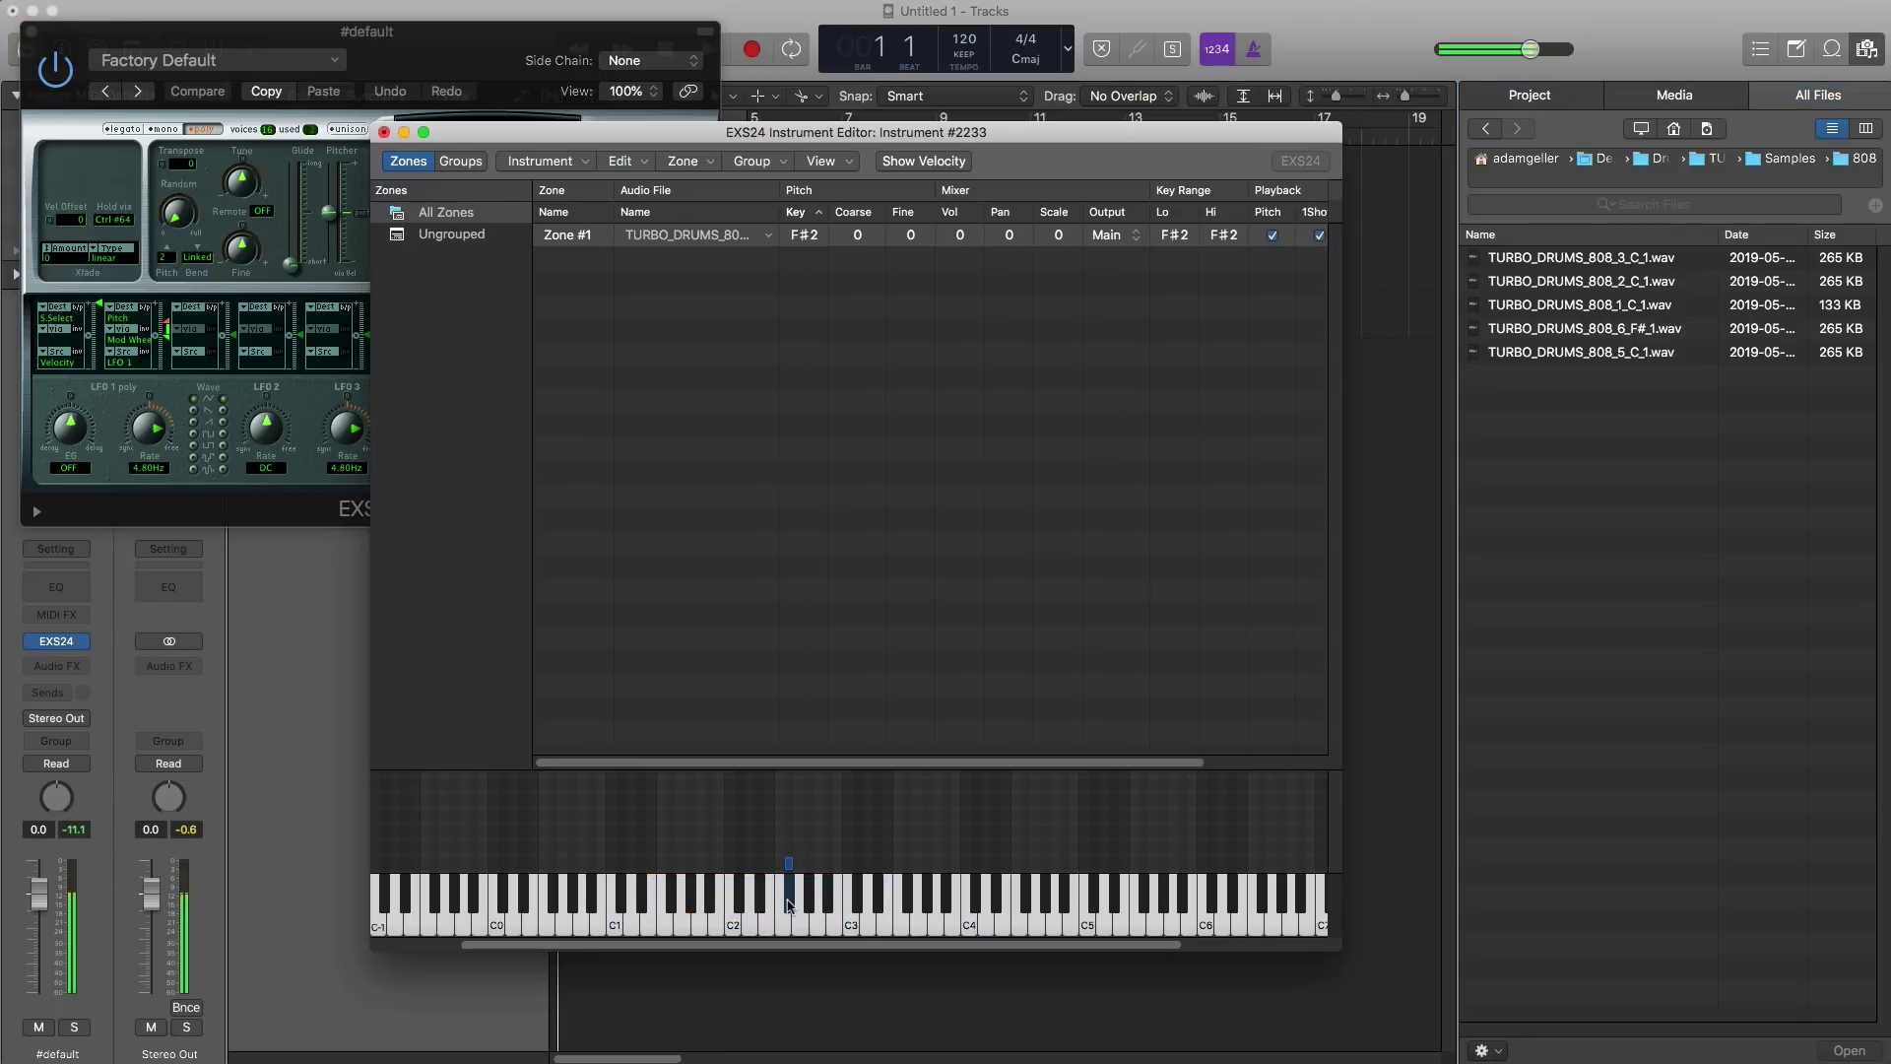
# Step: Set EXS24 to mono voice mode and stretch the 808 zone's key range from G#1 to F#3
pyautogui.click(162, 130)
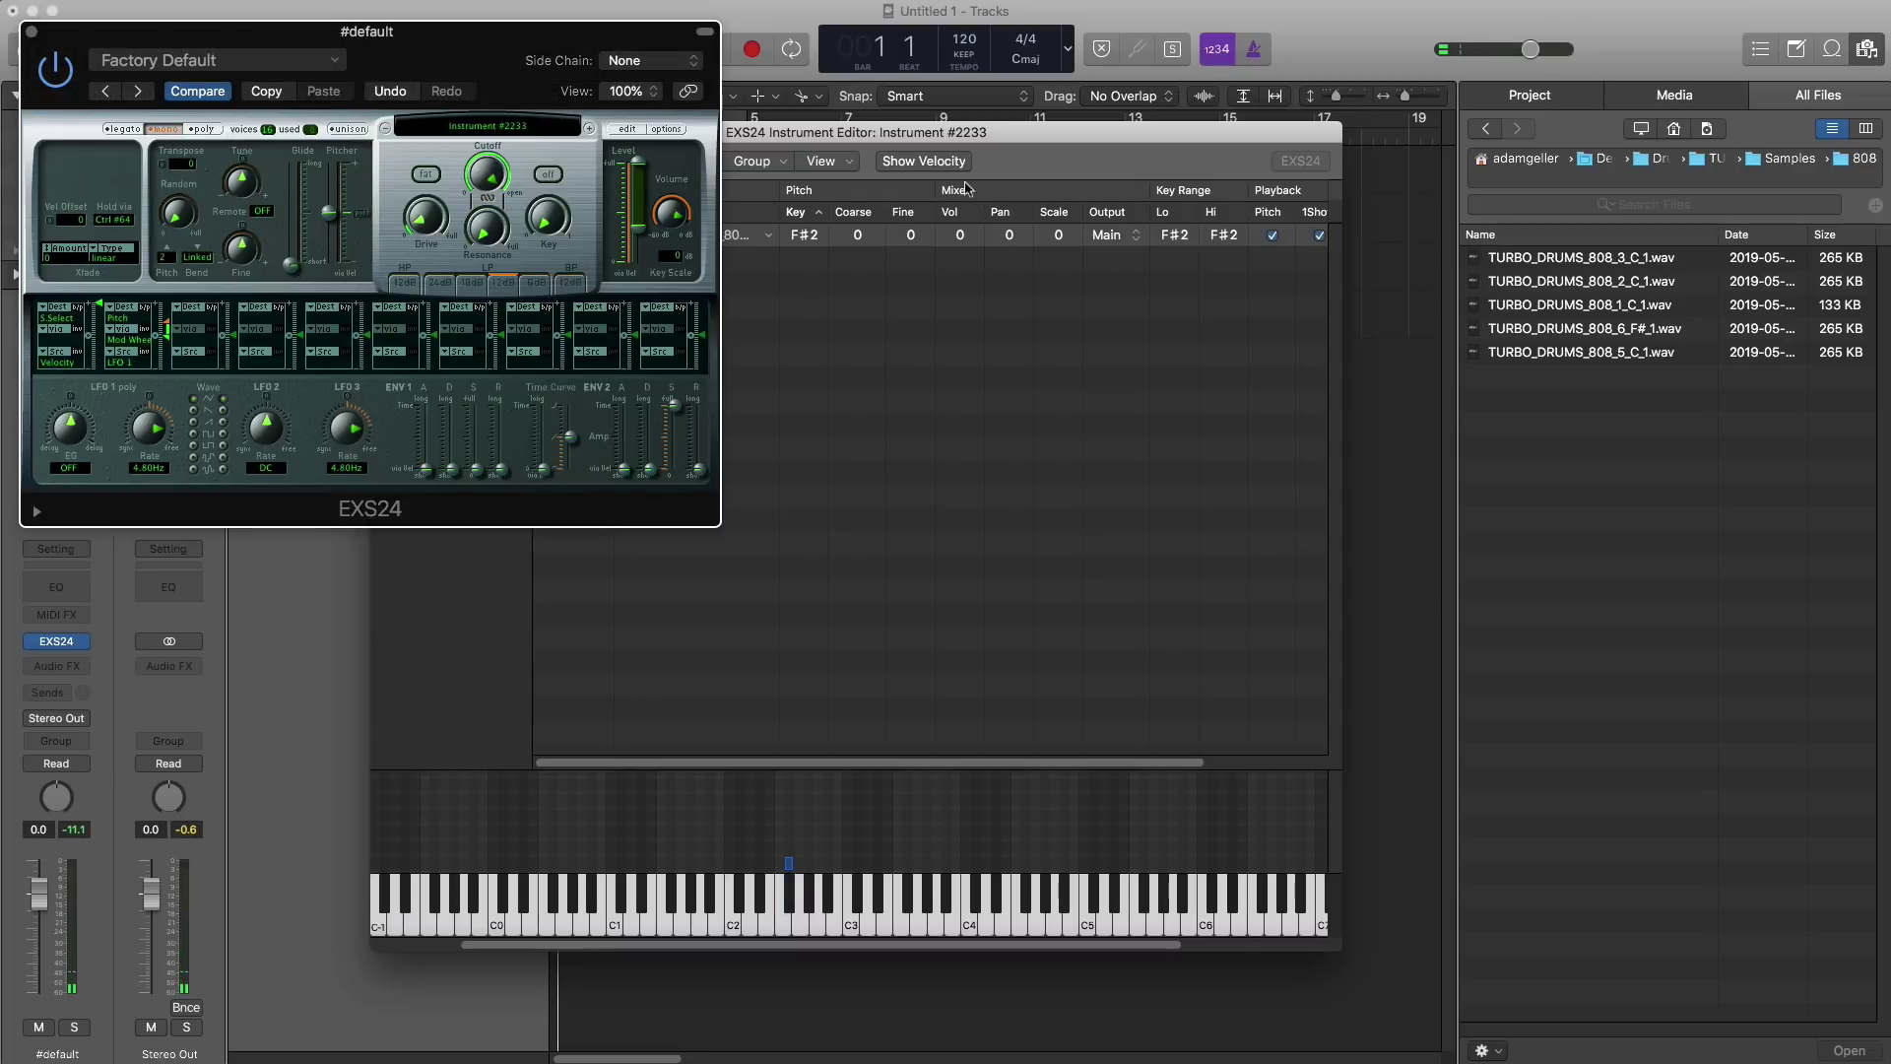
pyautogui.click(951, 150)
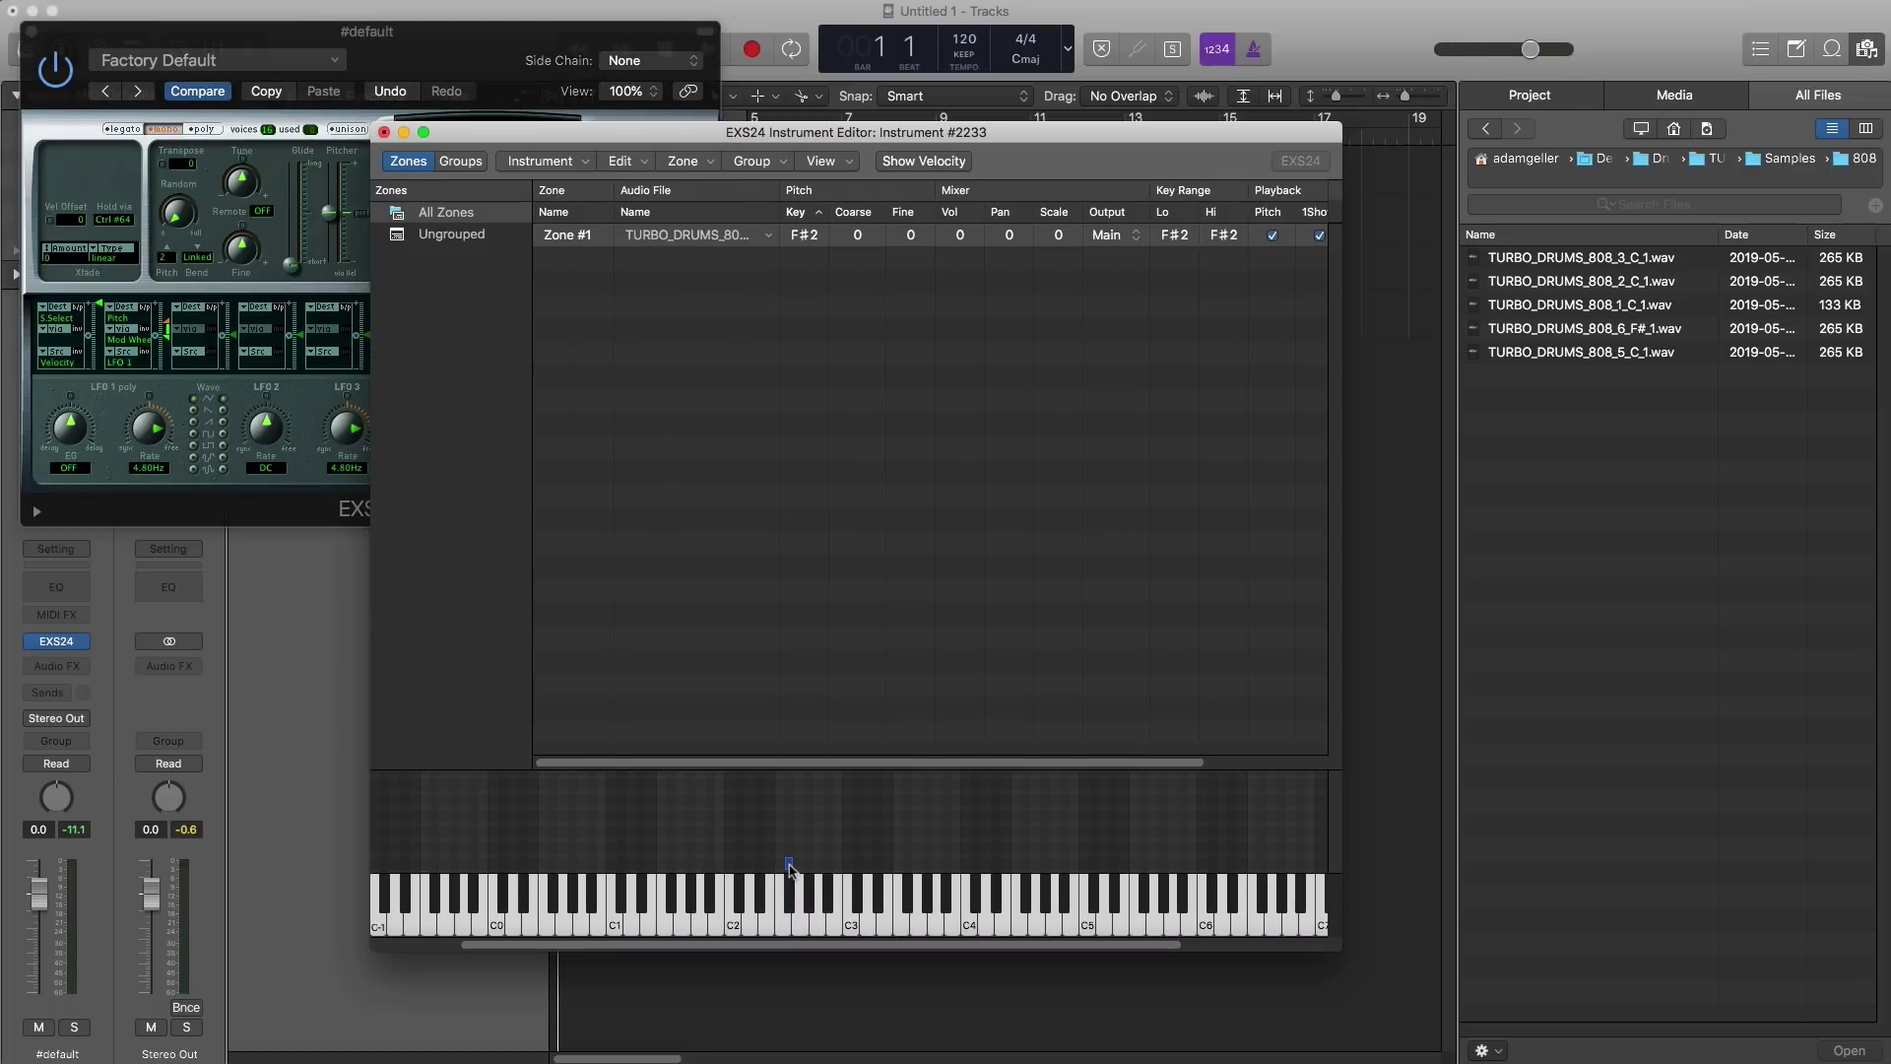
pyautogui.moveTo(789, 867); pyautogui.dragTo(914, 868)
pyautogui.moveTo(786, 868); pyautogui.dragTo(689, 868)
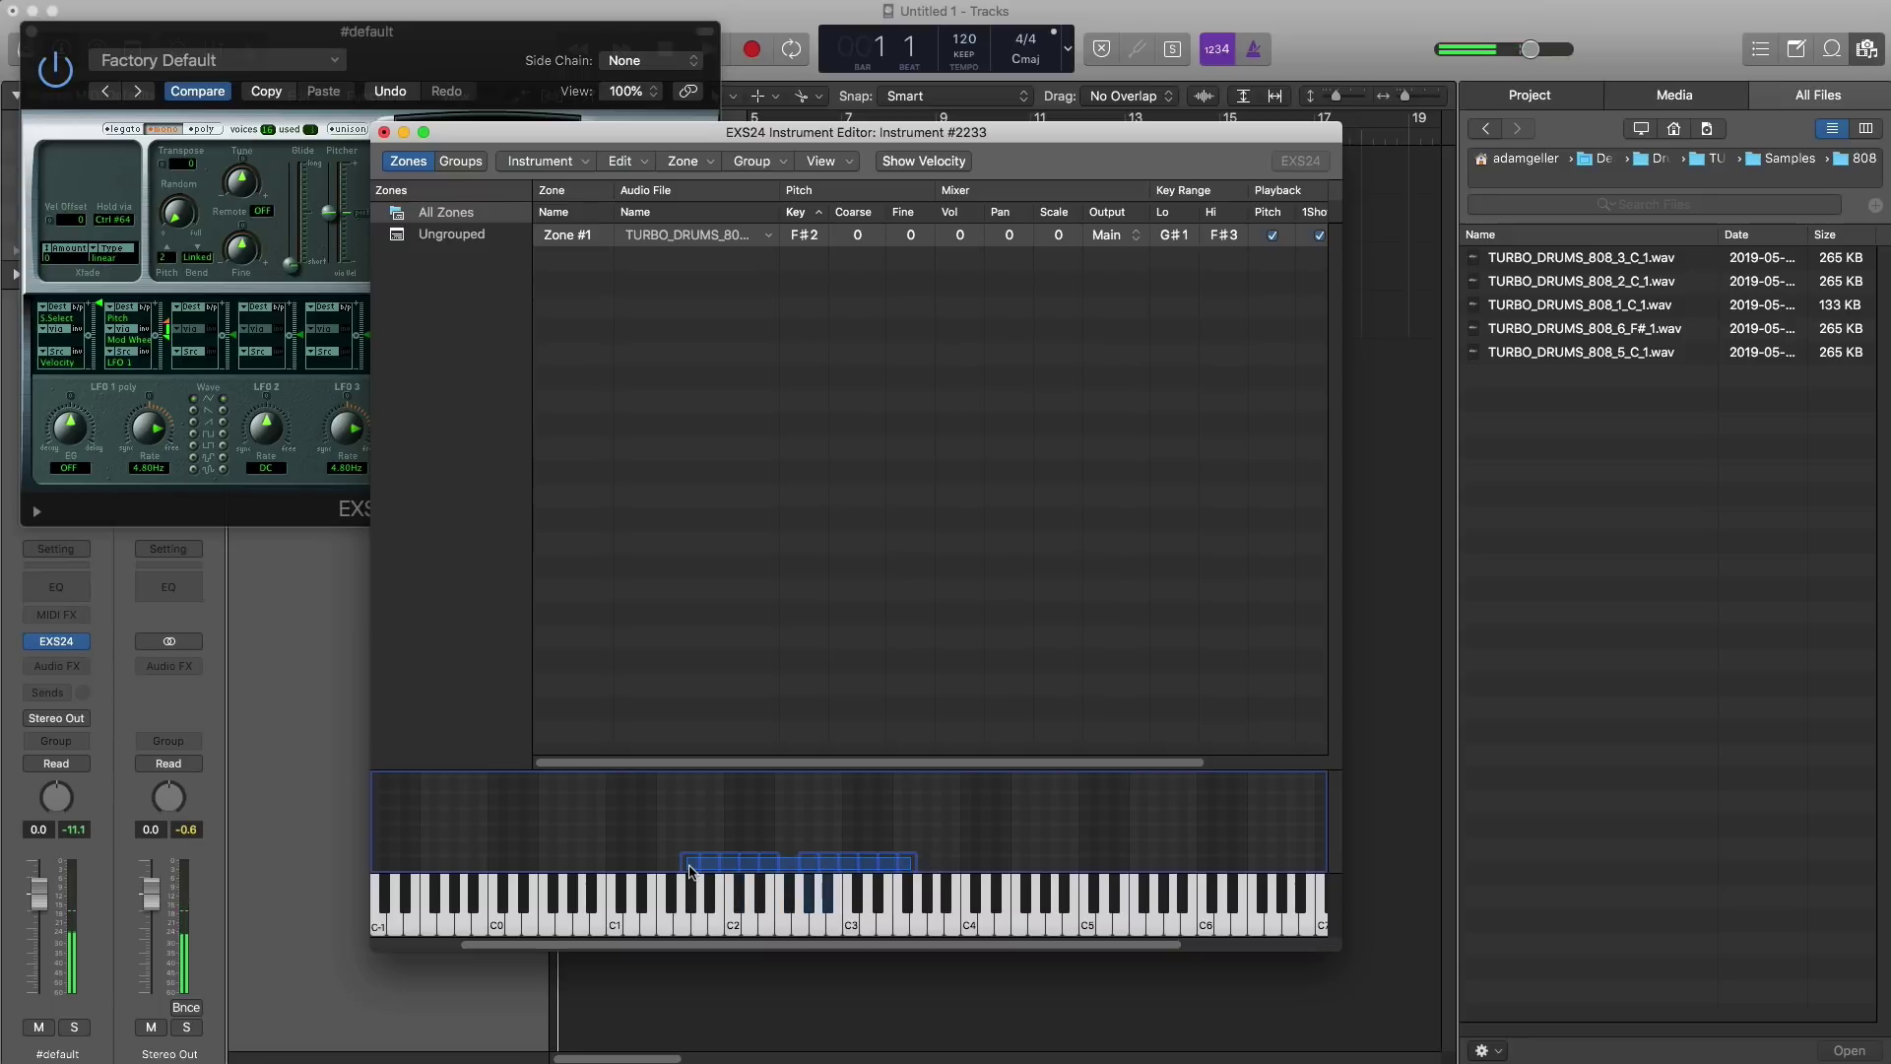
pyautogui.hscroll(-2, 690, 870)
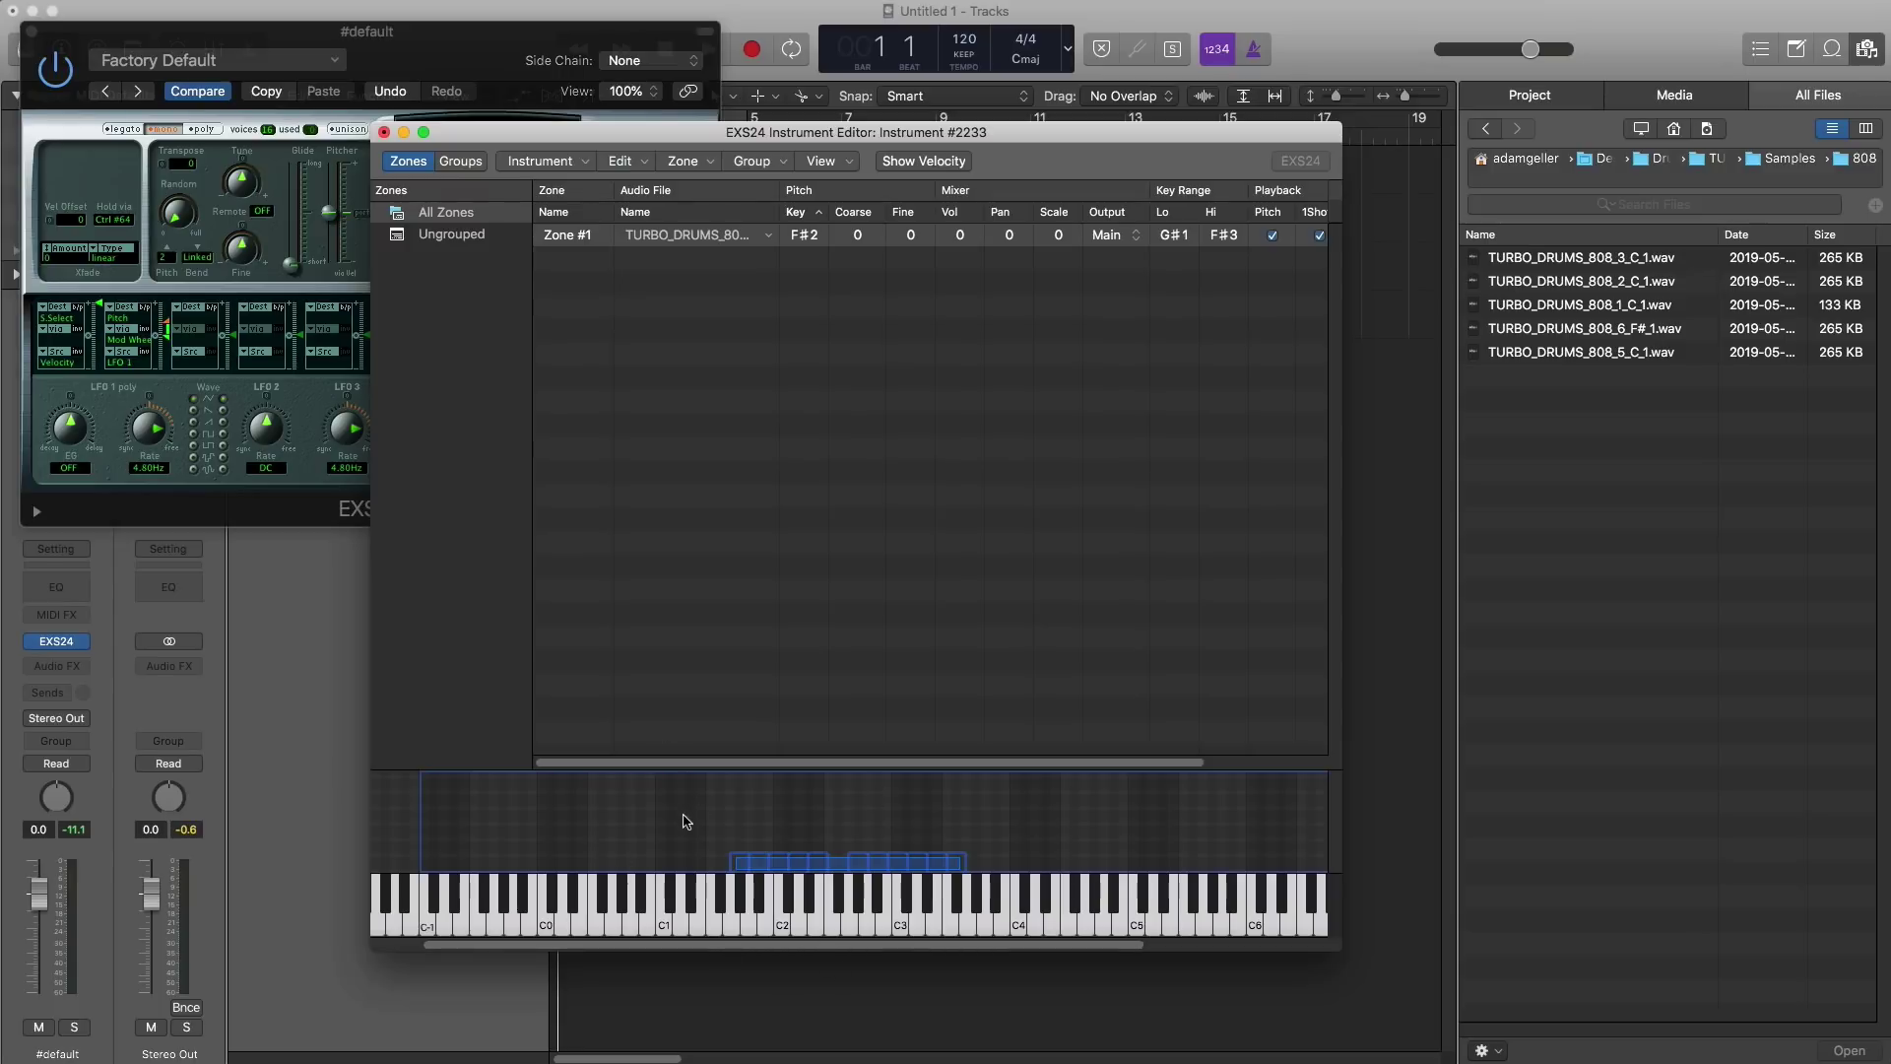
# Step: Replace the zone with TURBO_DRUMS_808_6_F#_1.wav spanning C-2 to G8, adjust its root key, and close the sampler windows
pyautogui.click(664, 240)
pyautogui.press('Delete')
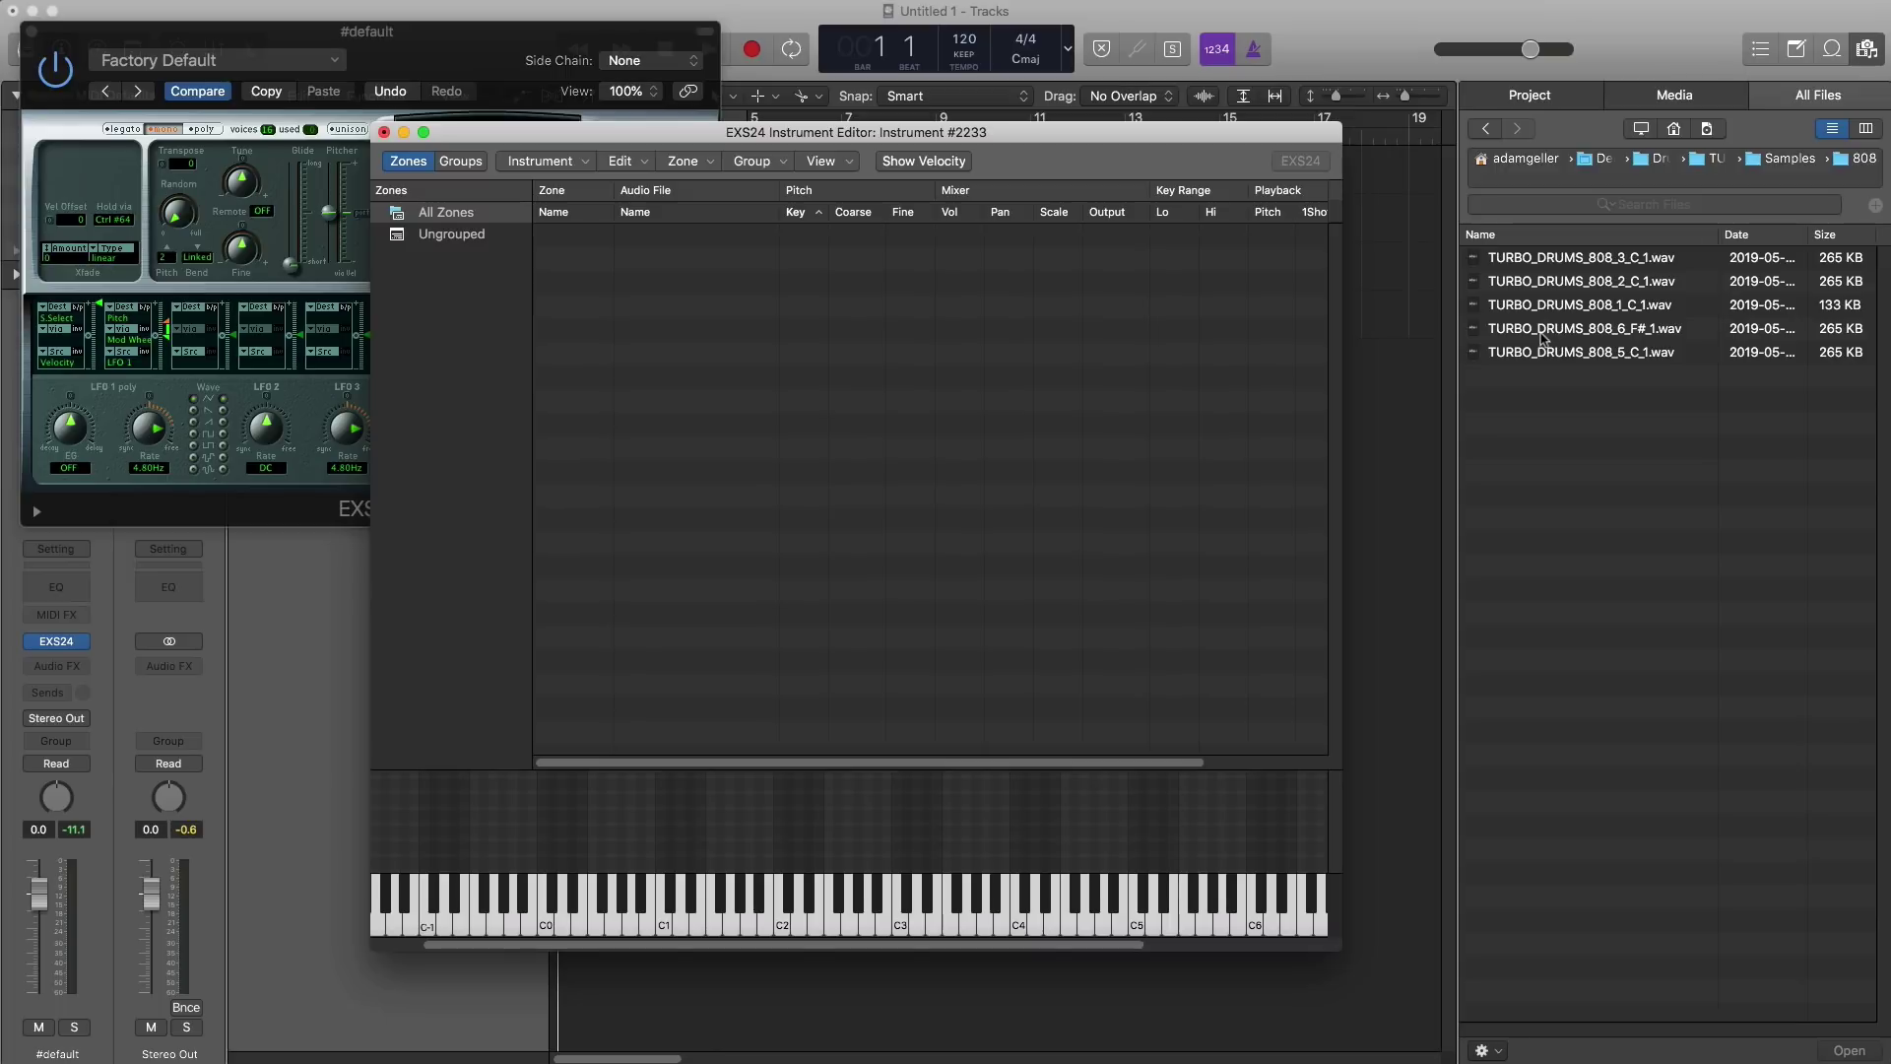
pyautogui.moveTo(1543, 337); pyautogui.dragTo(826, 487)
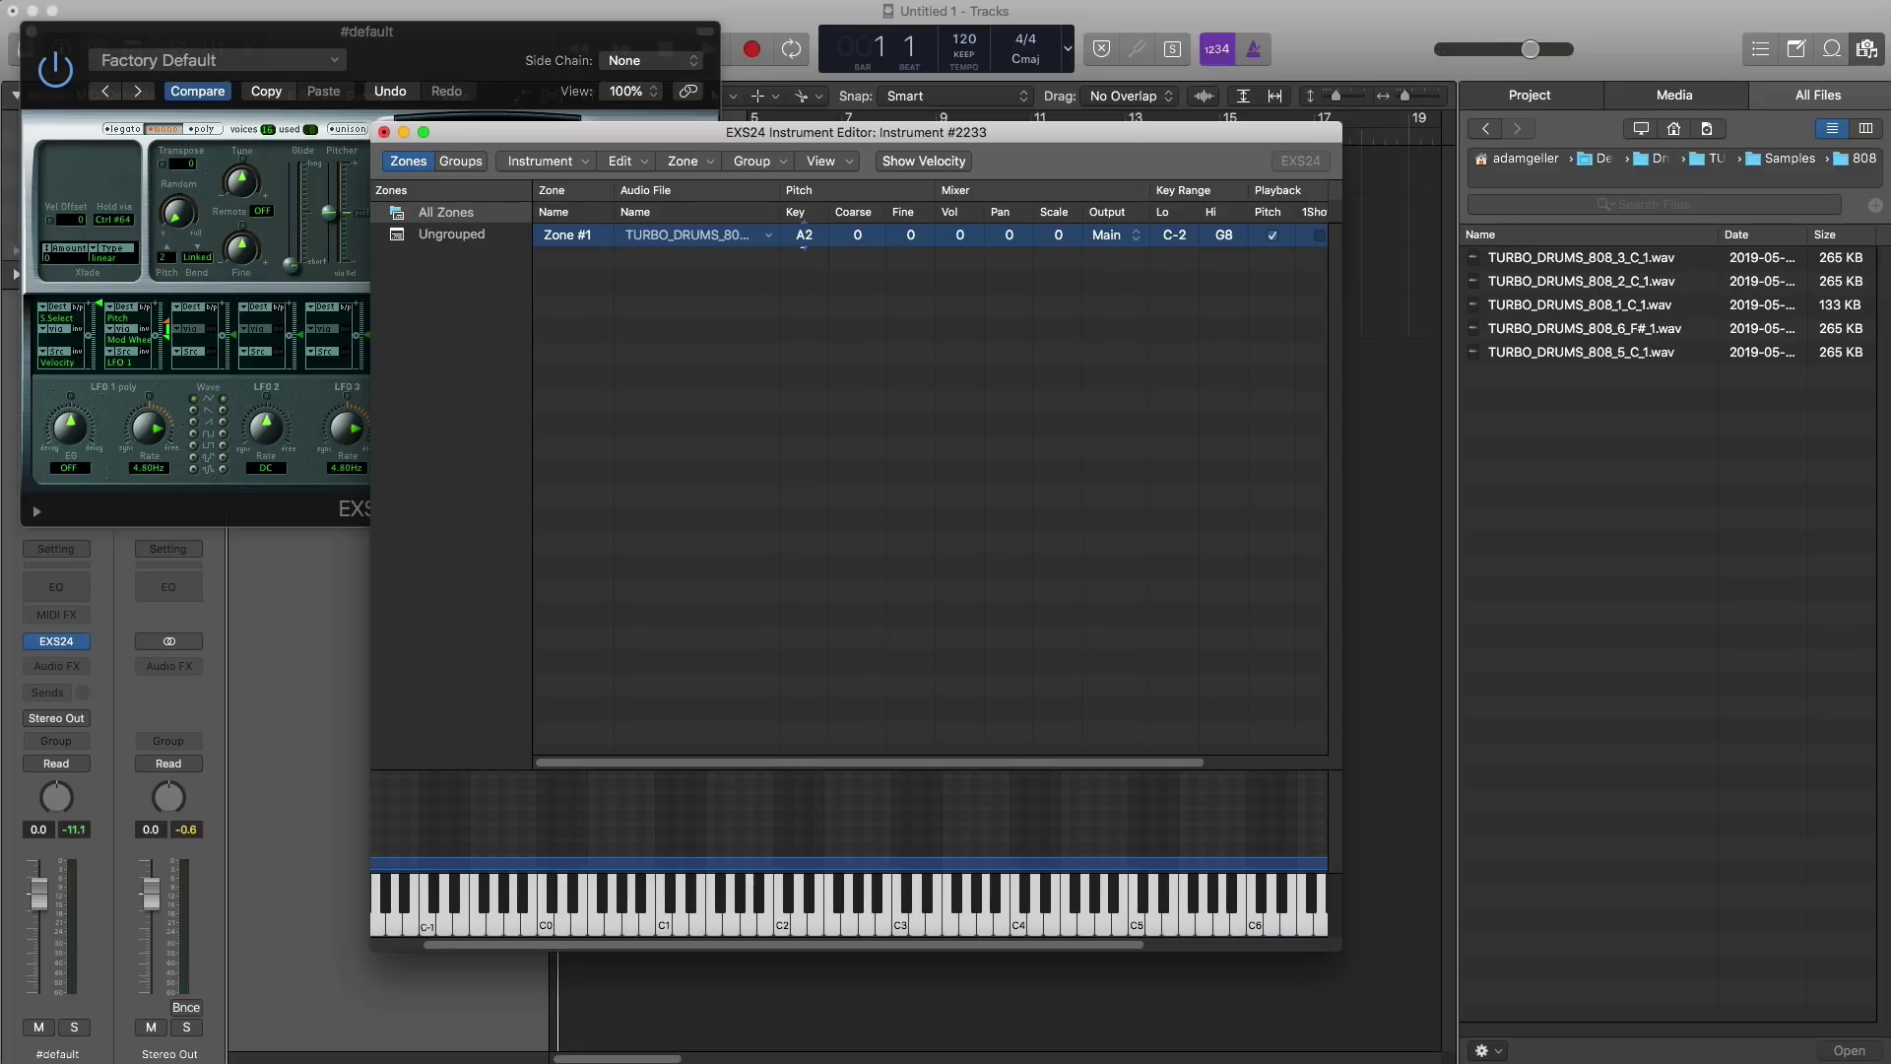
pyautogui.moveTo(804, 236); pyautogui.dragTo(804, 236)
pyautogui.click(384, 132)
pyautogui.click(806, 248)
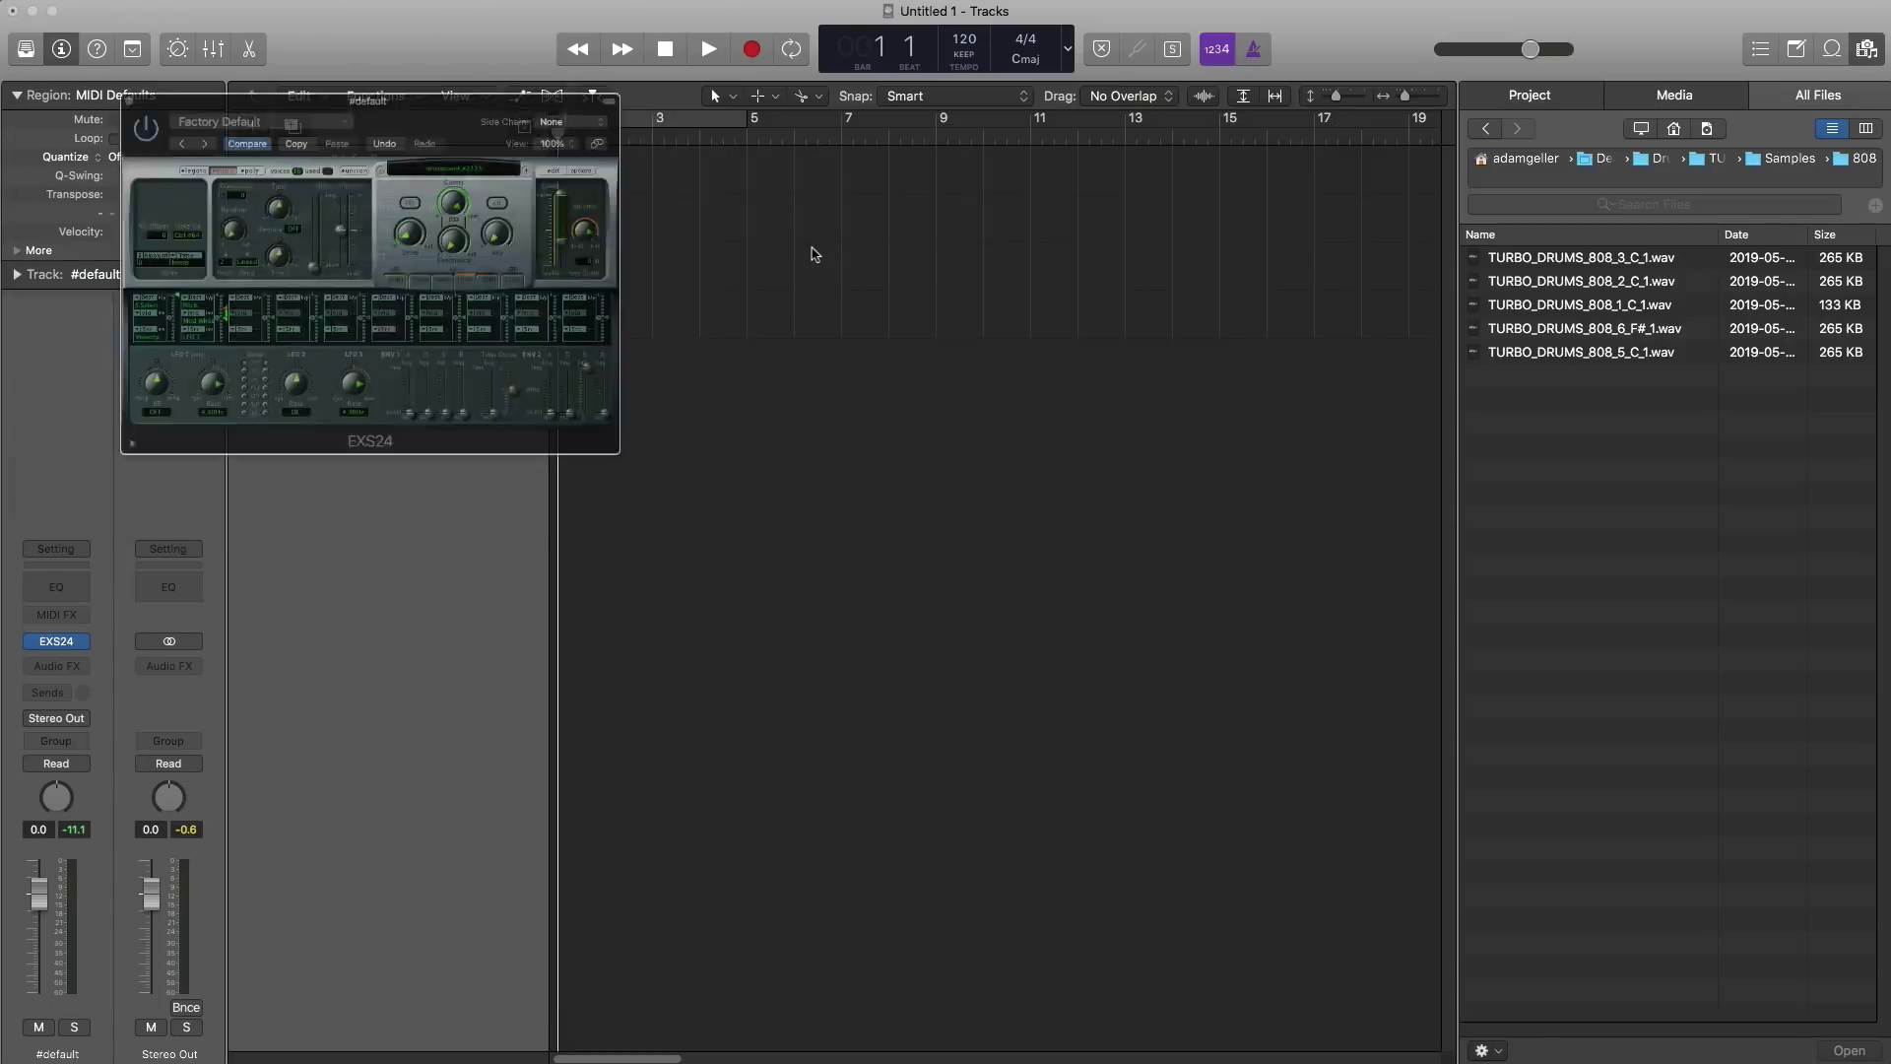
pyautogui.click(32, 32)
# Step: Add another software instrument track with Alchemy on it and initialize Alchemy's preset
pyautogui.doubleClick(378, 426)
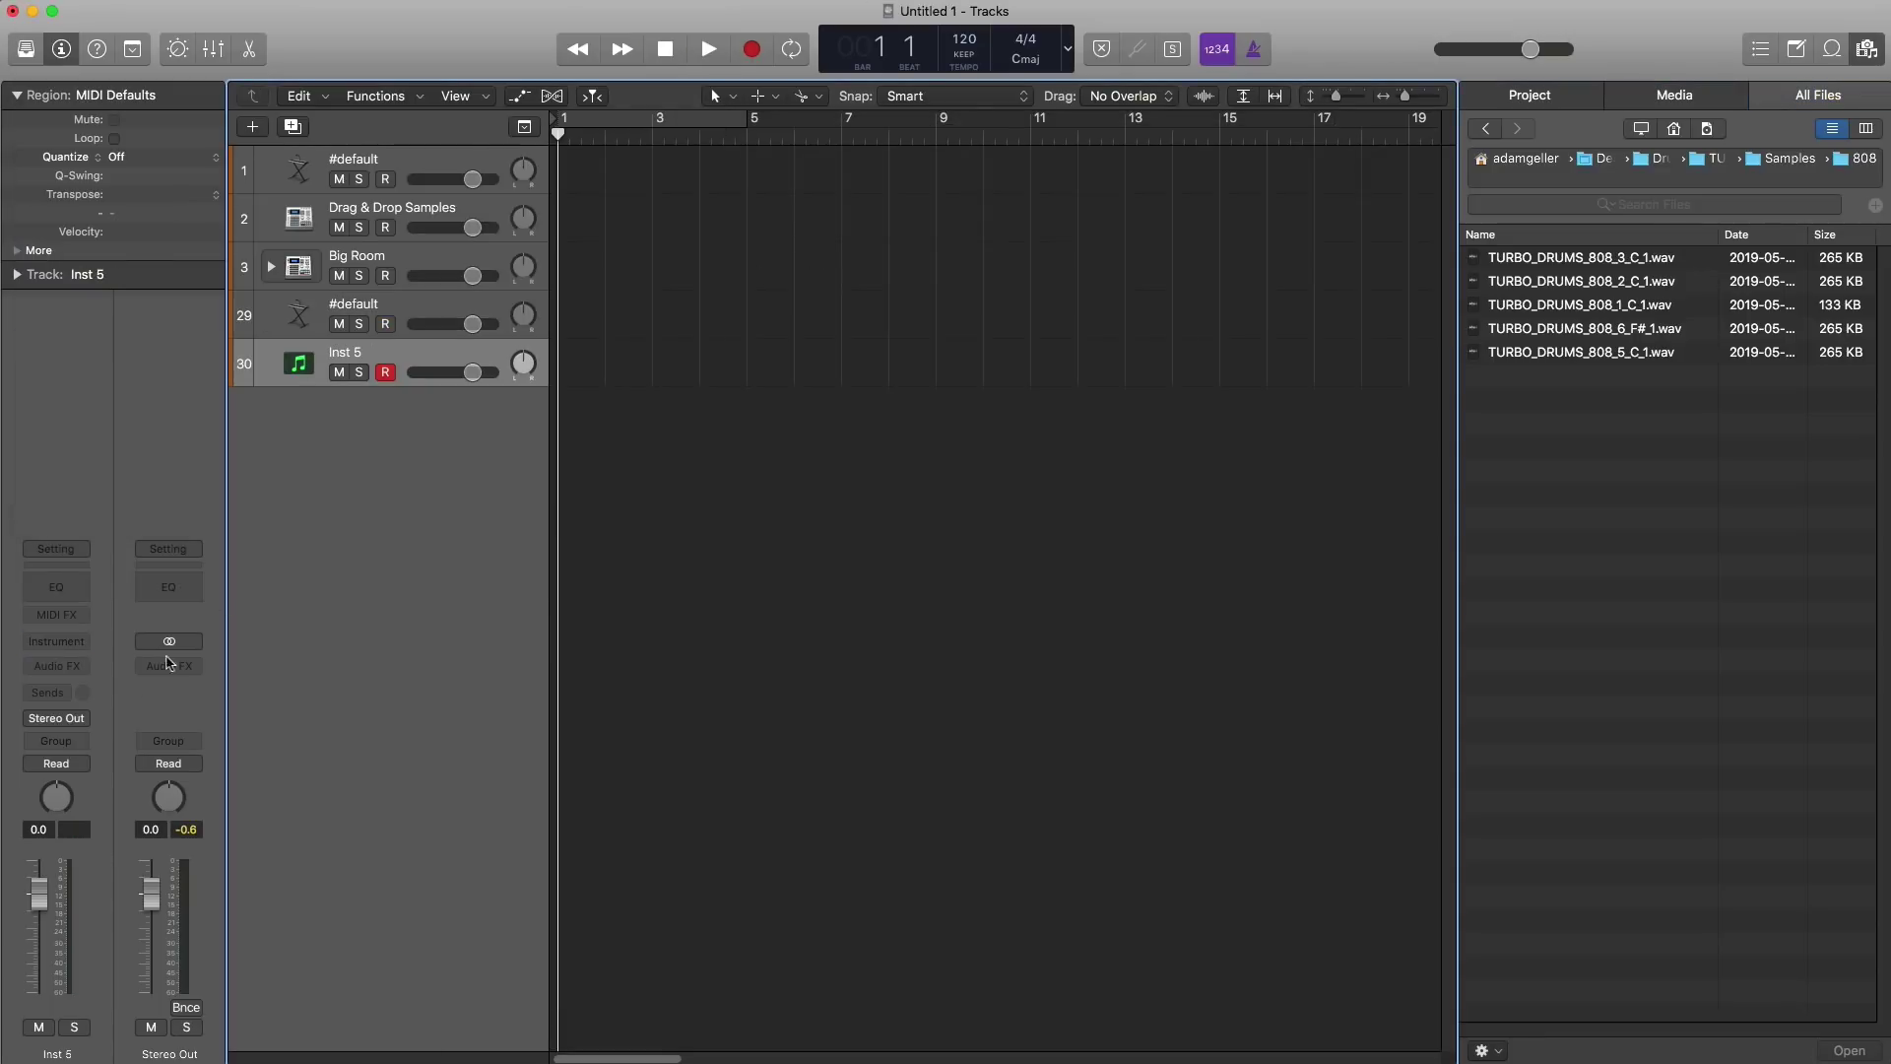
pyautogui.click(51, 644)
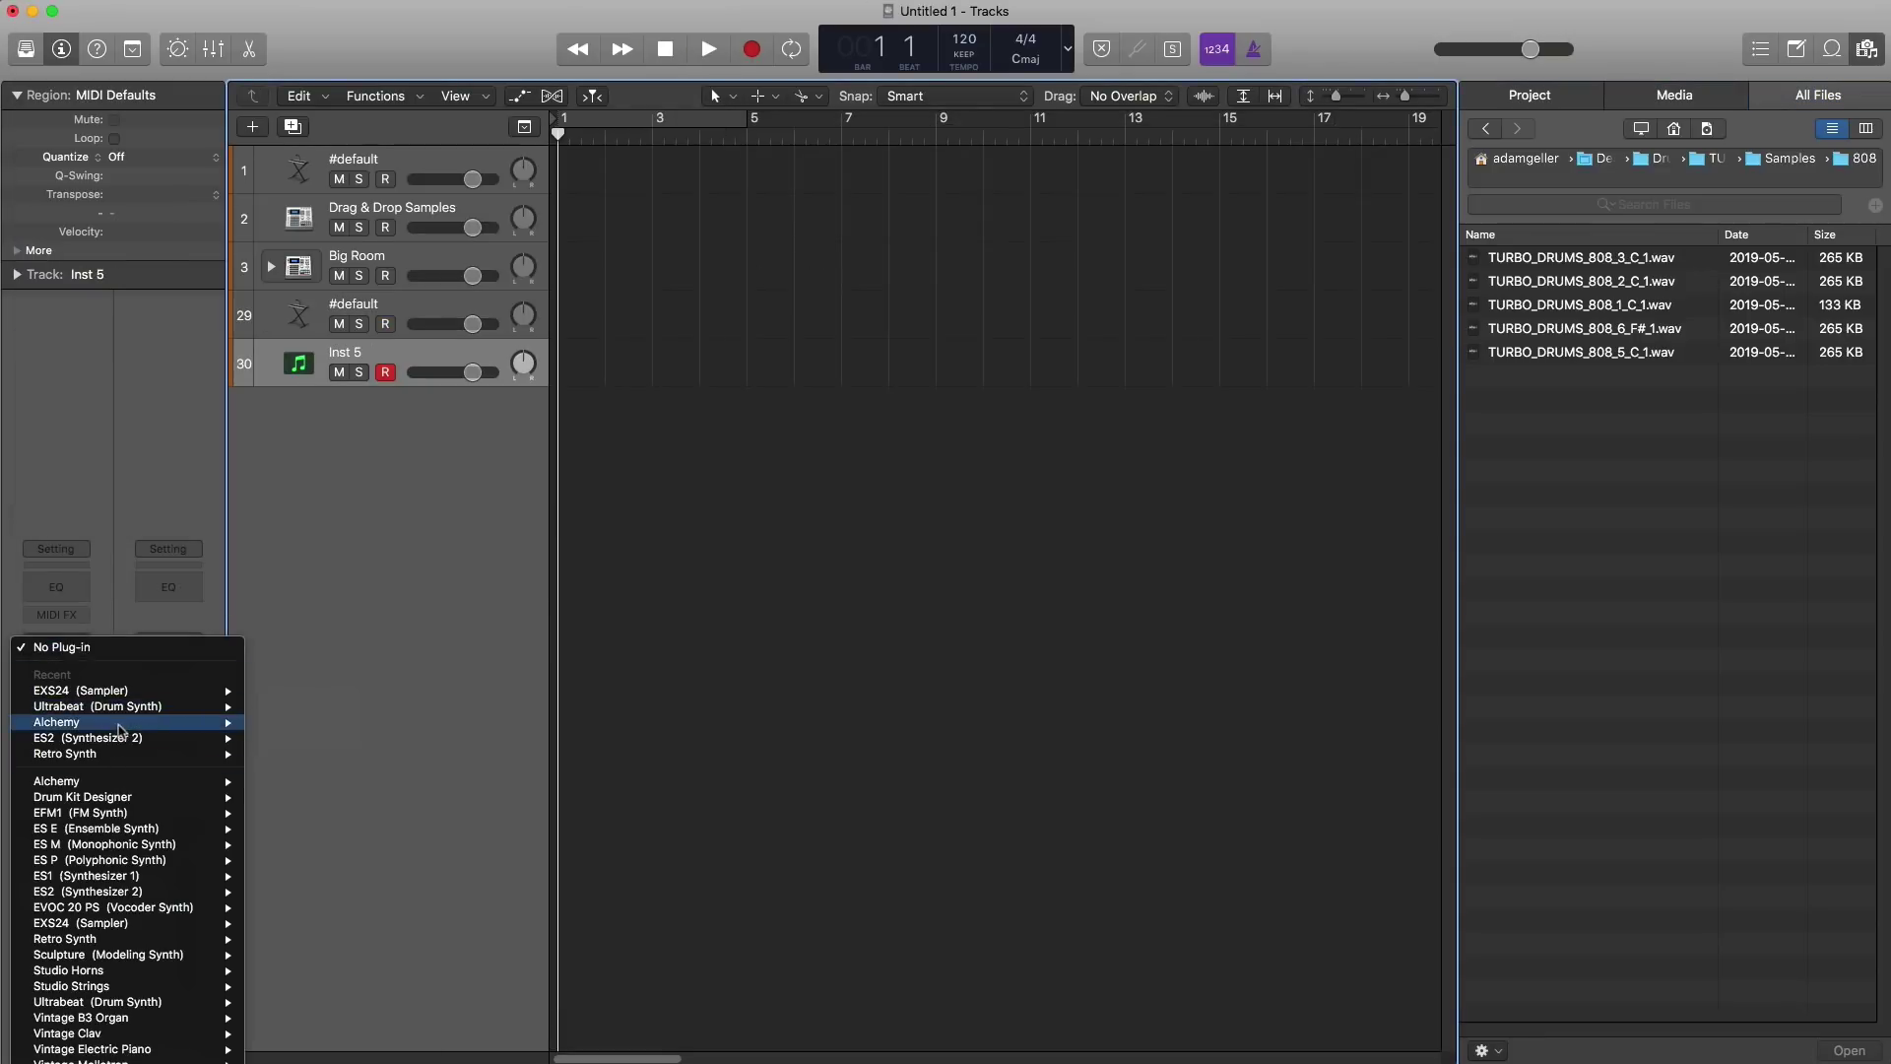
pyautogui.click(234, 669)
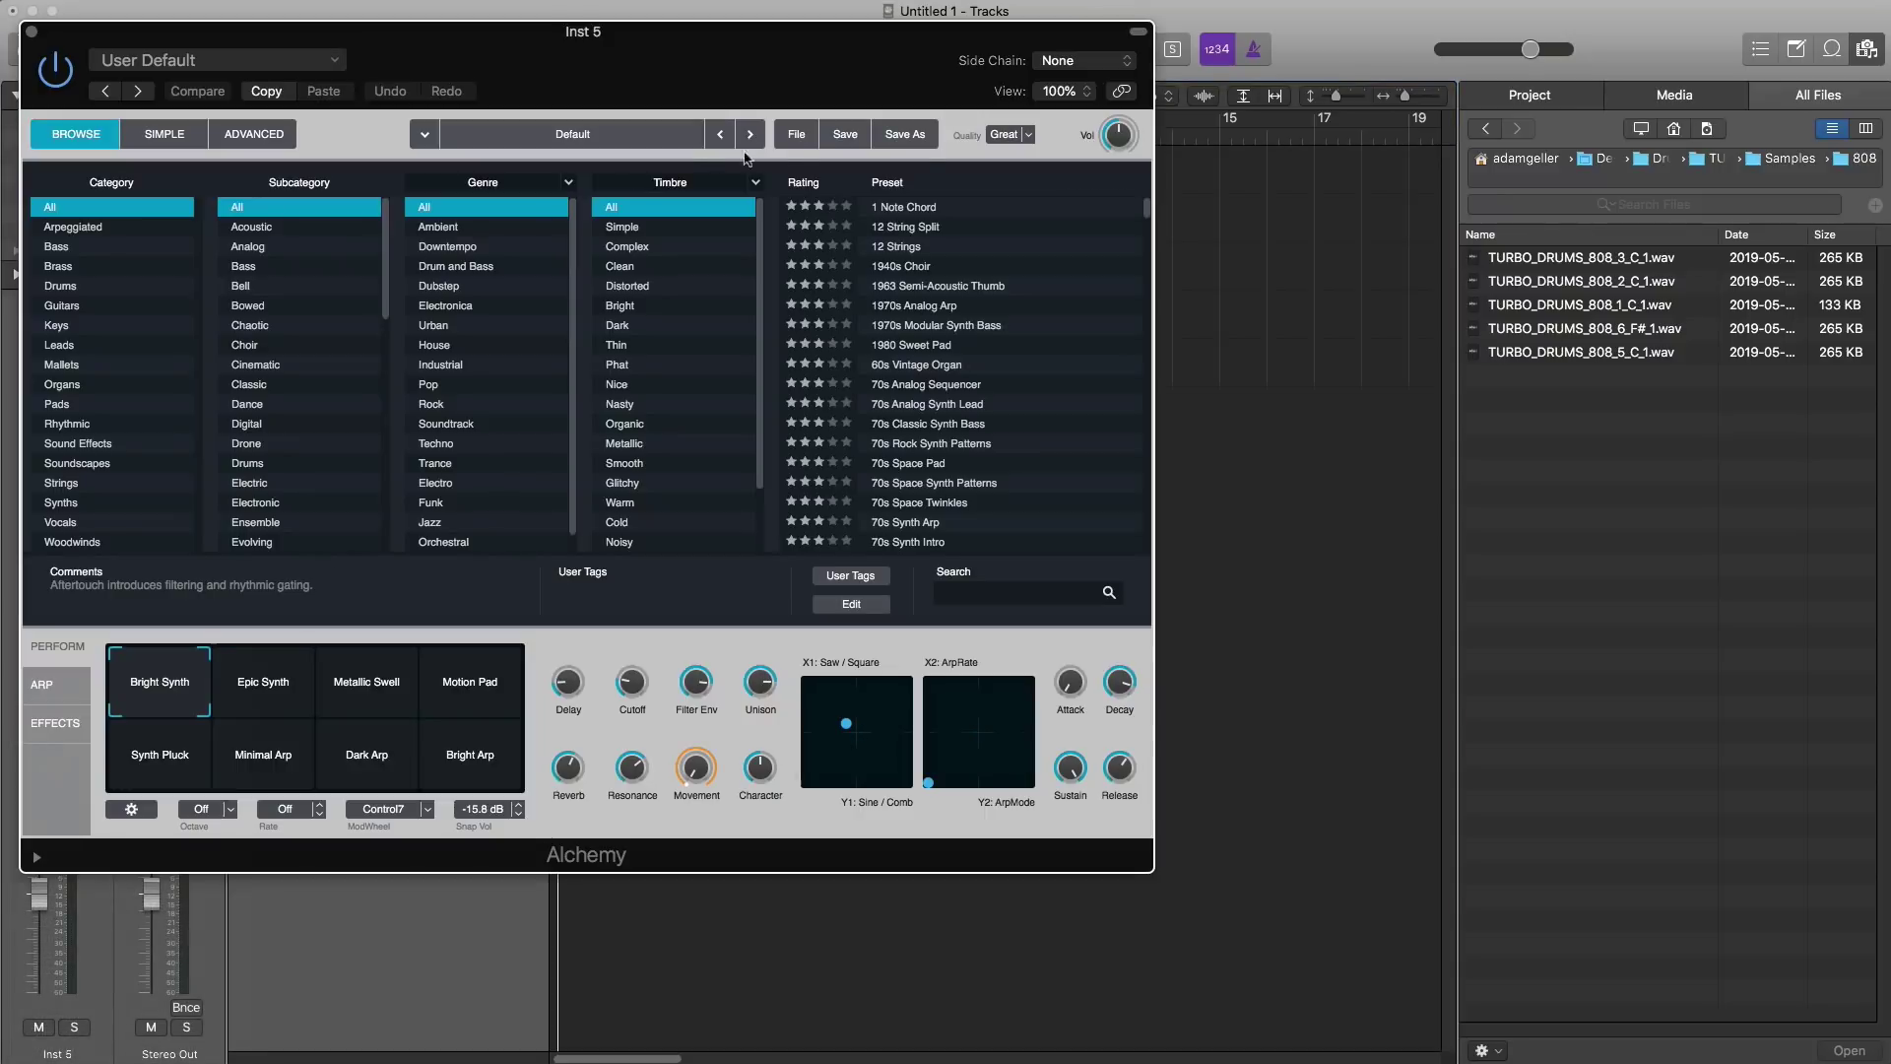
pyautogui.click(796, 134)
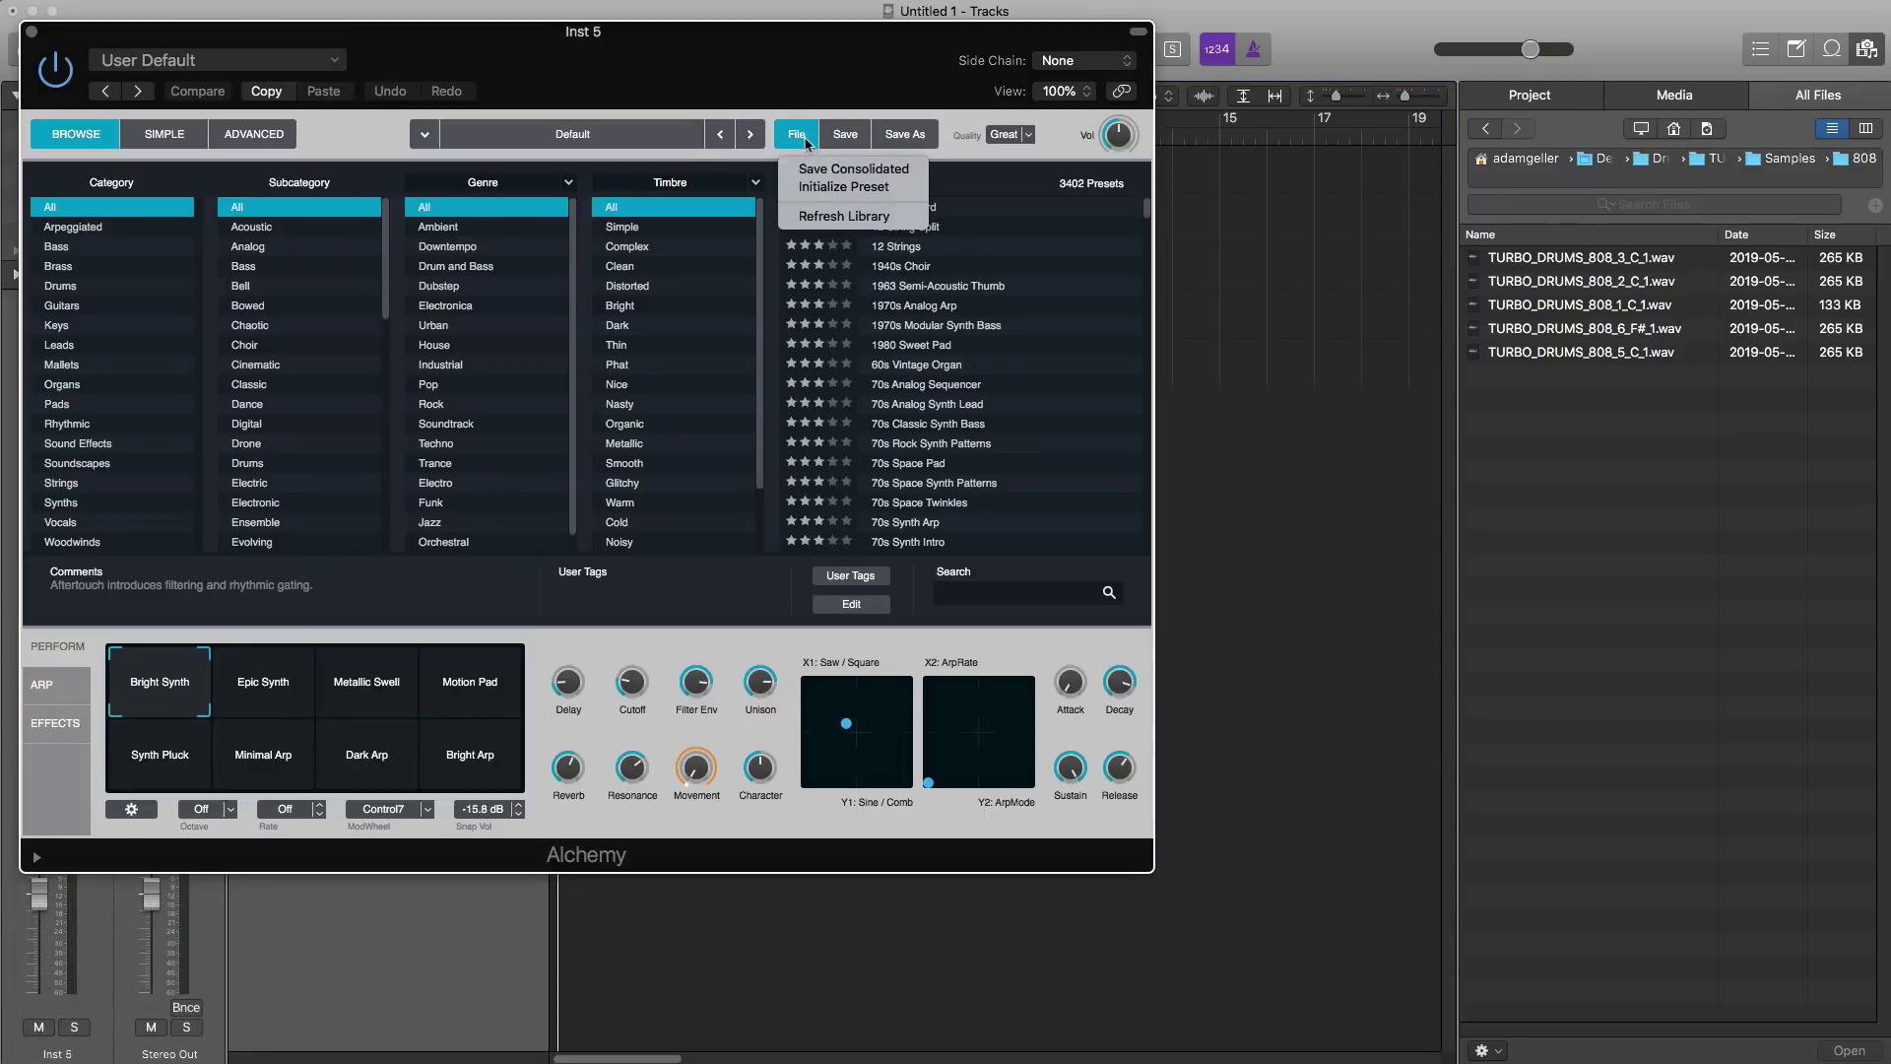
pyautogui.click(822, 193)
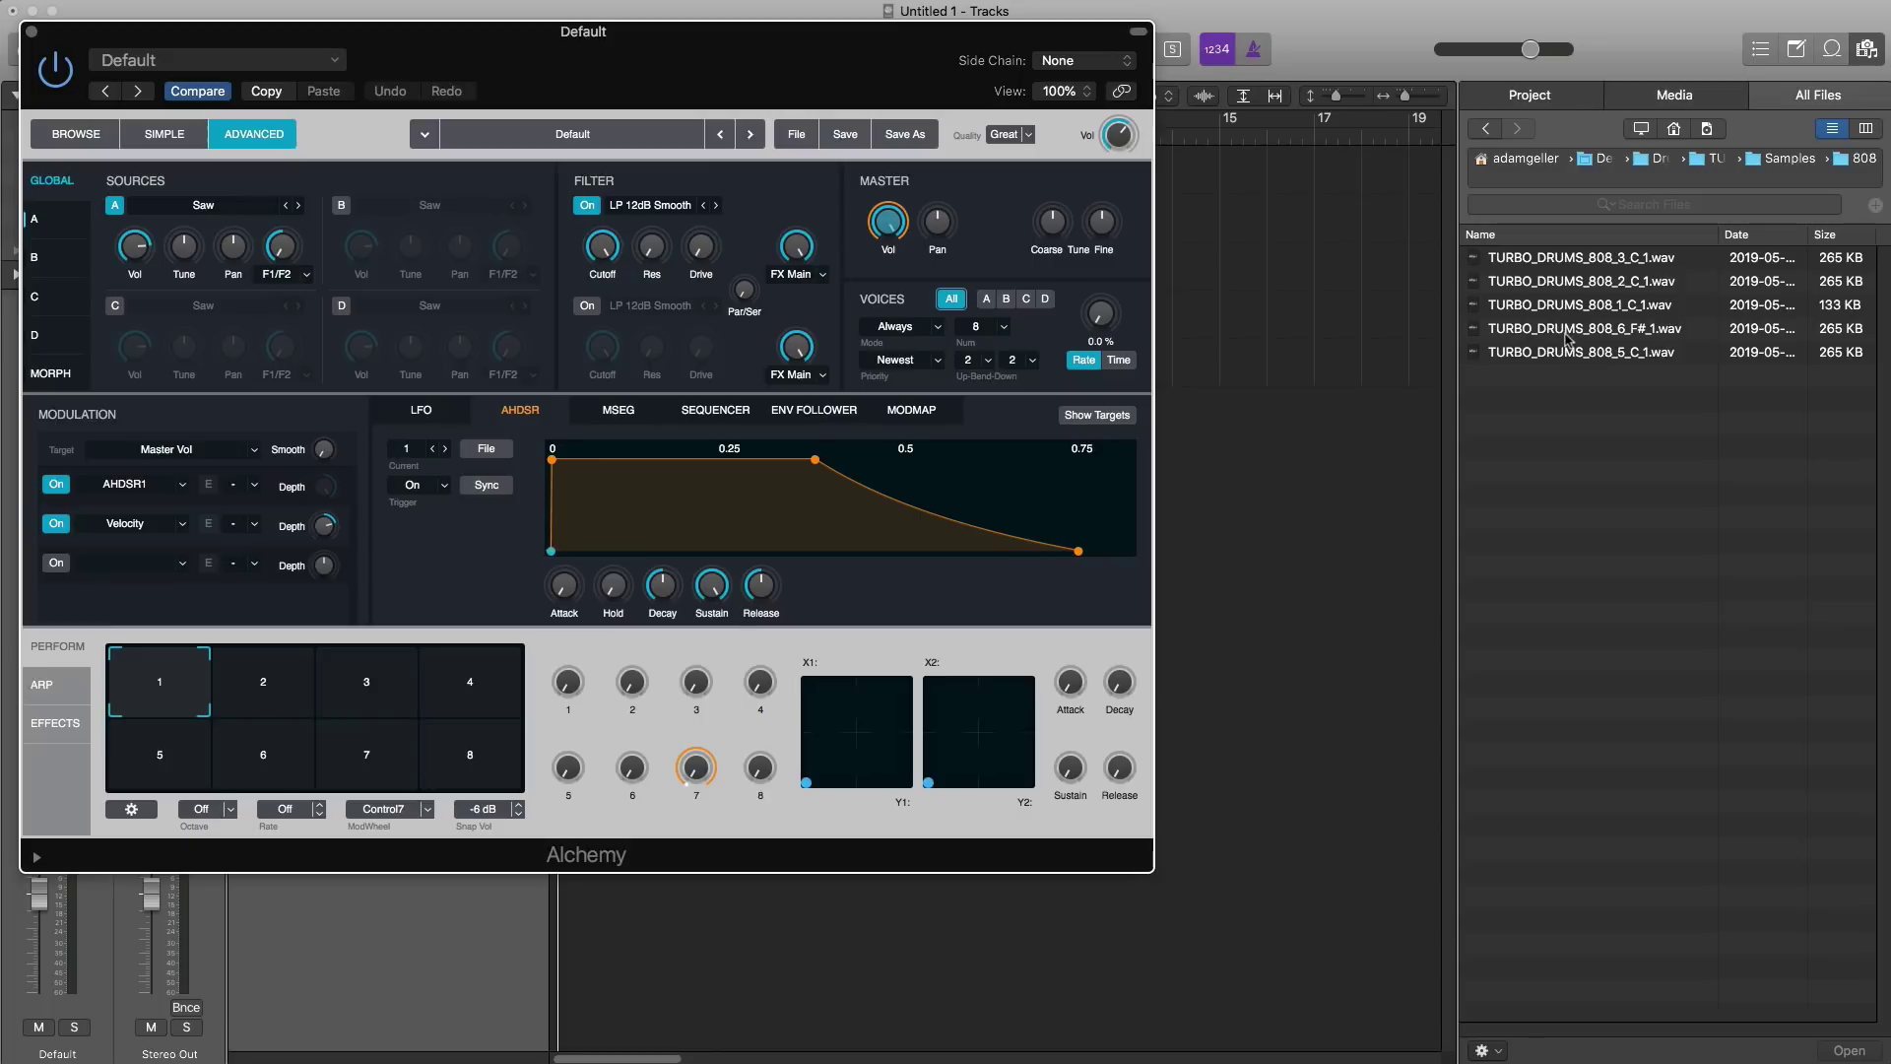
# Step: Load TURBO_DRUMS_808_6_F#_1.wav as Alchemy's source A, then close the plug-in window and the file browser
pyautogui.moveTo(1551, 338); pyautogui.dragTo(280, 280)
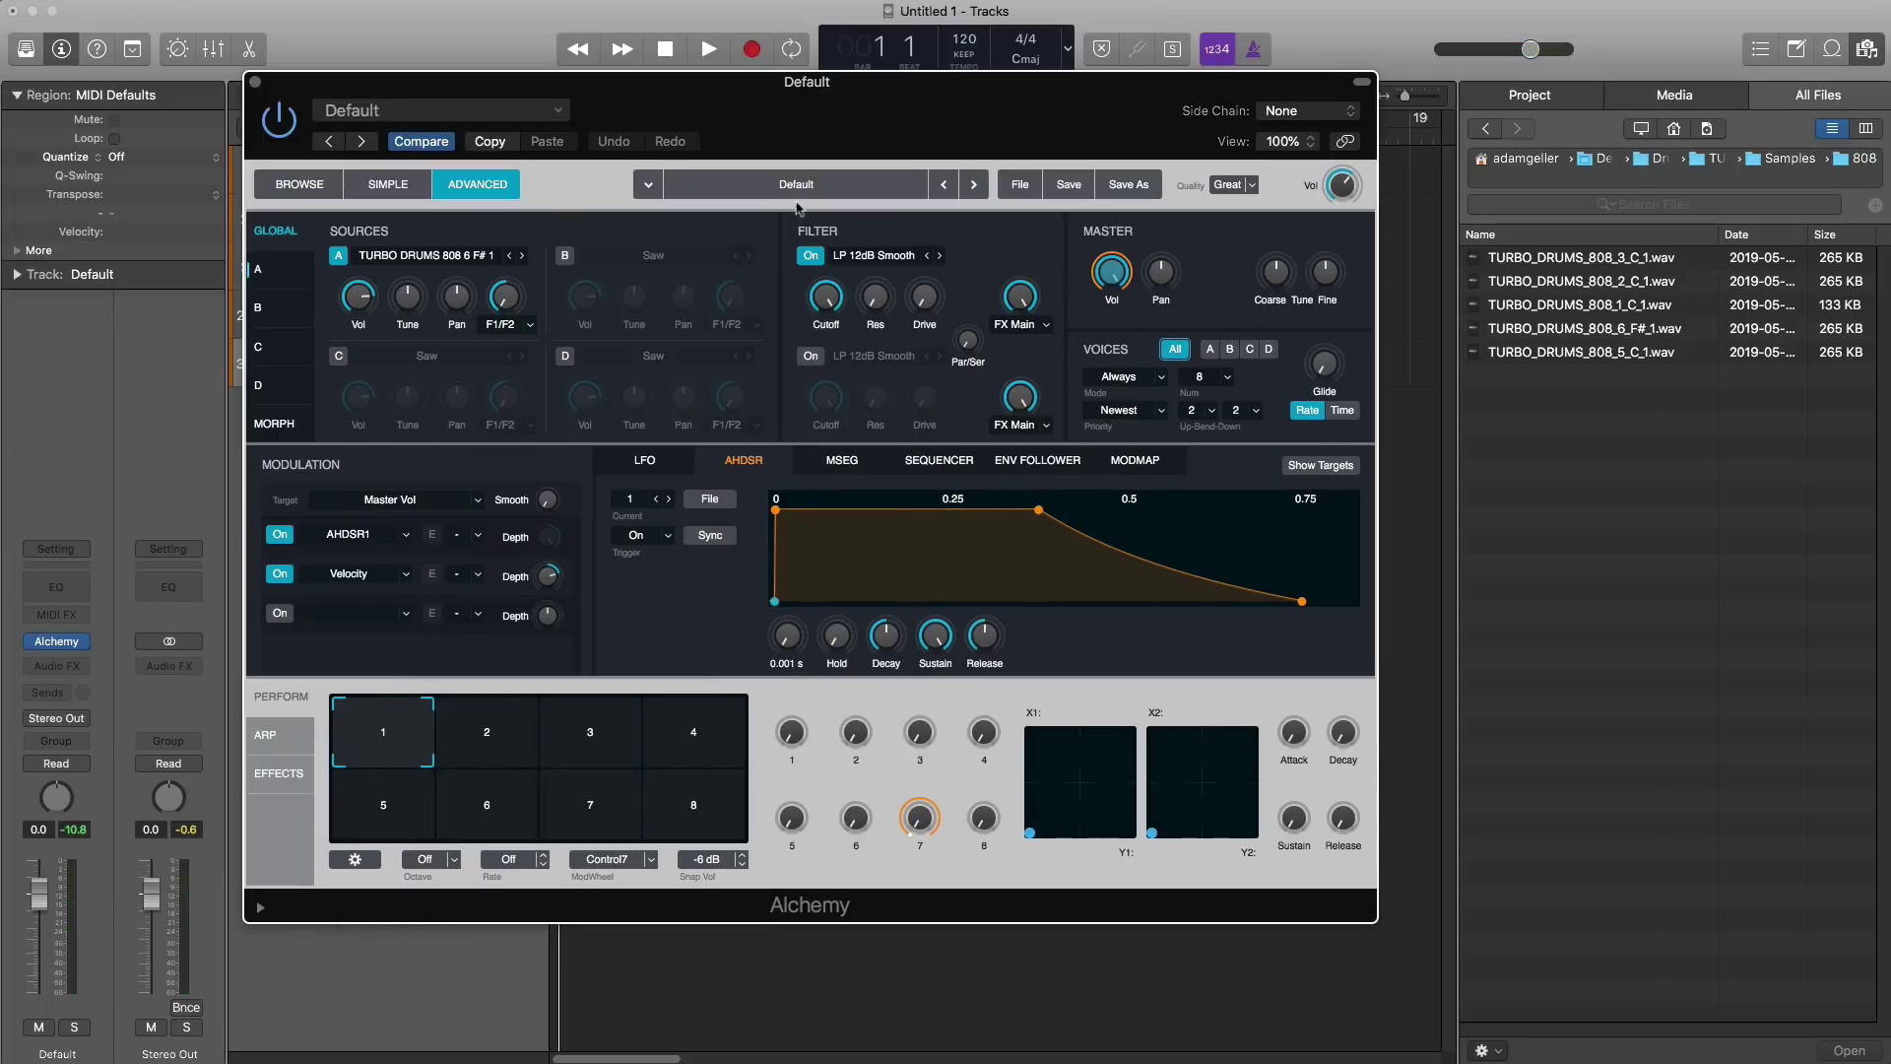
pyautogui.click(255, 83)
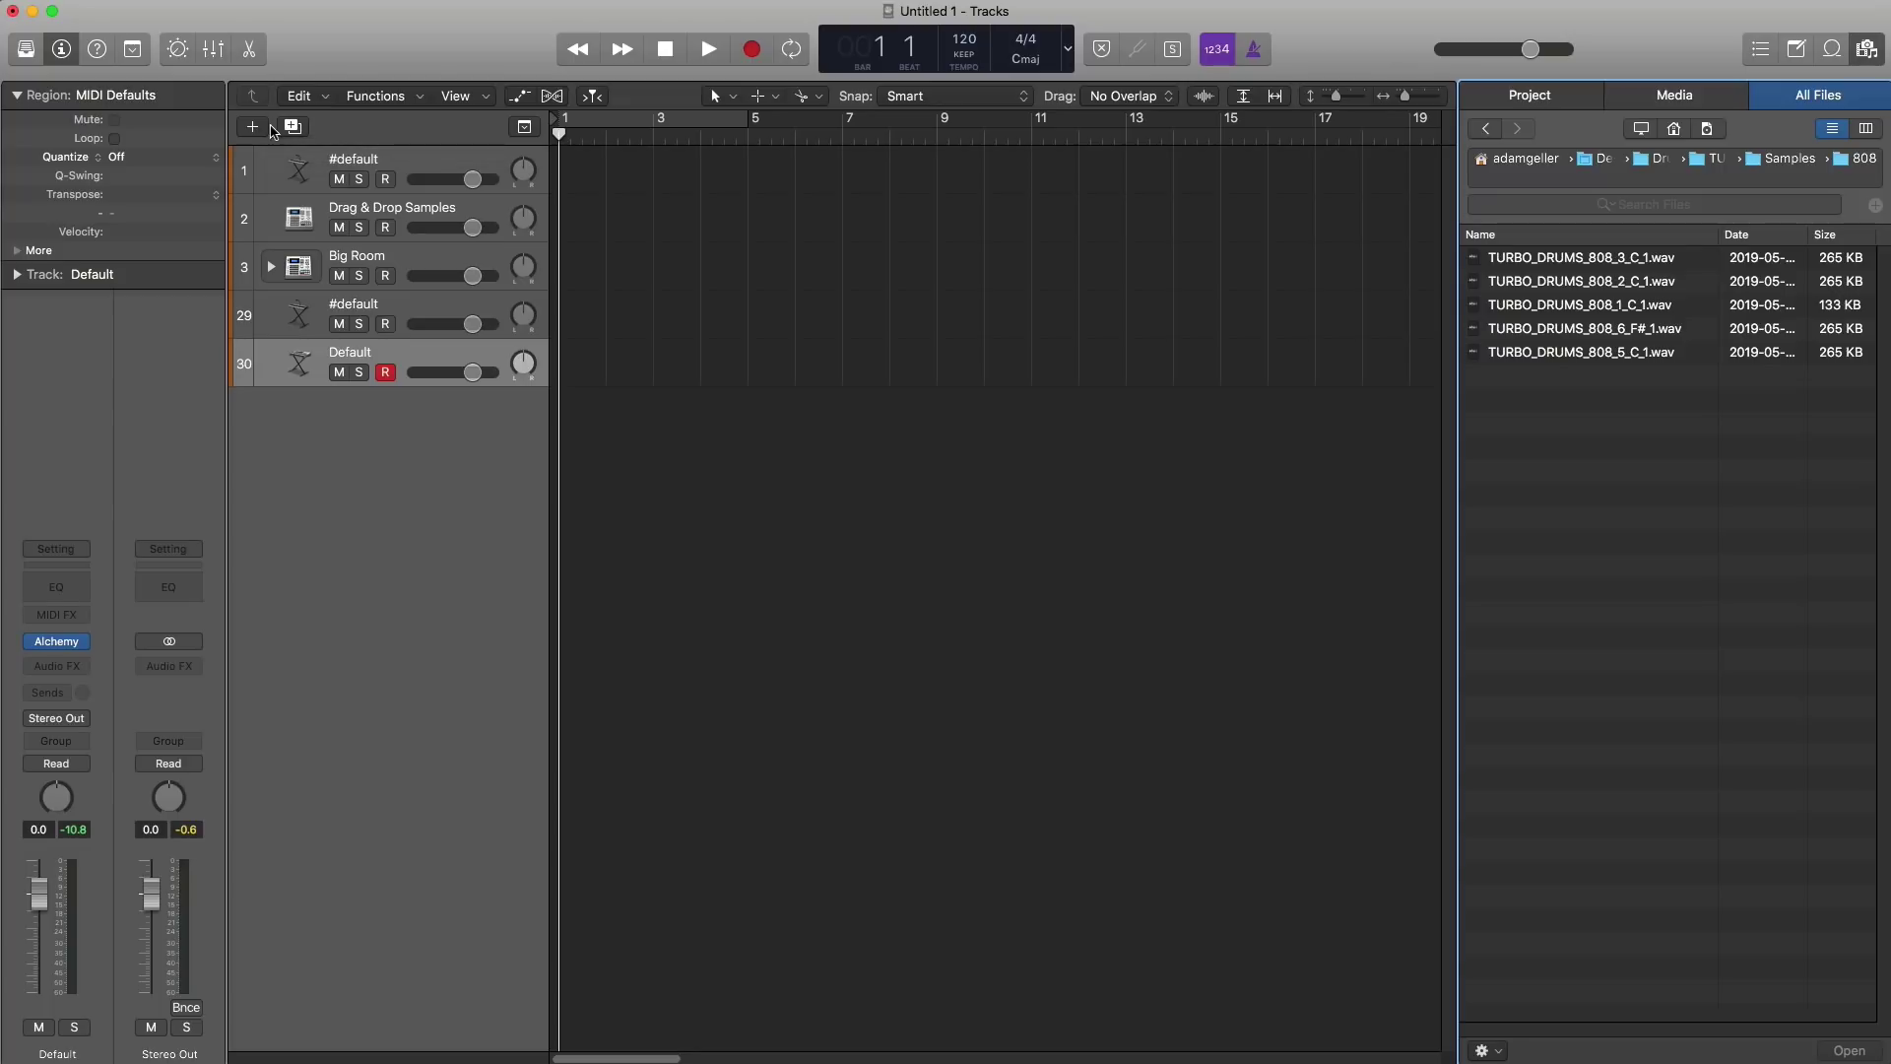
pyautogui.click(1867, 51)
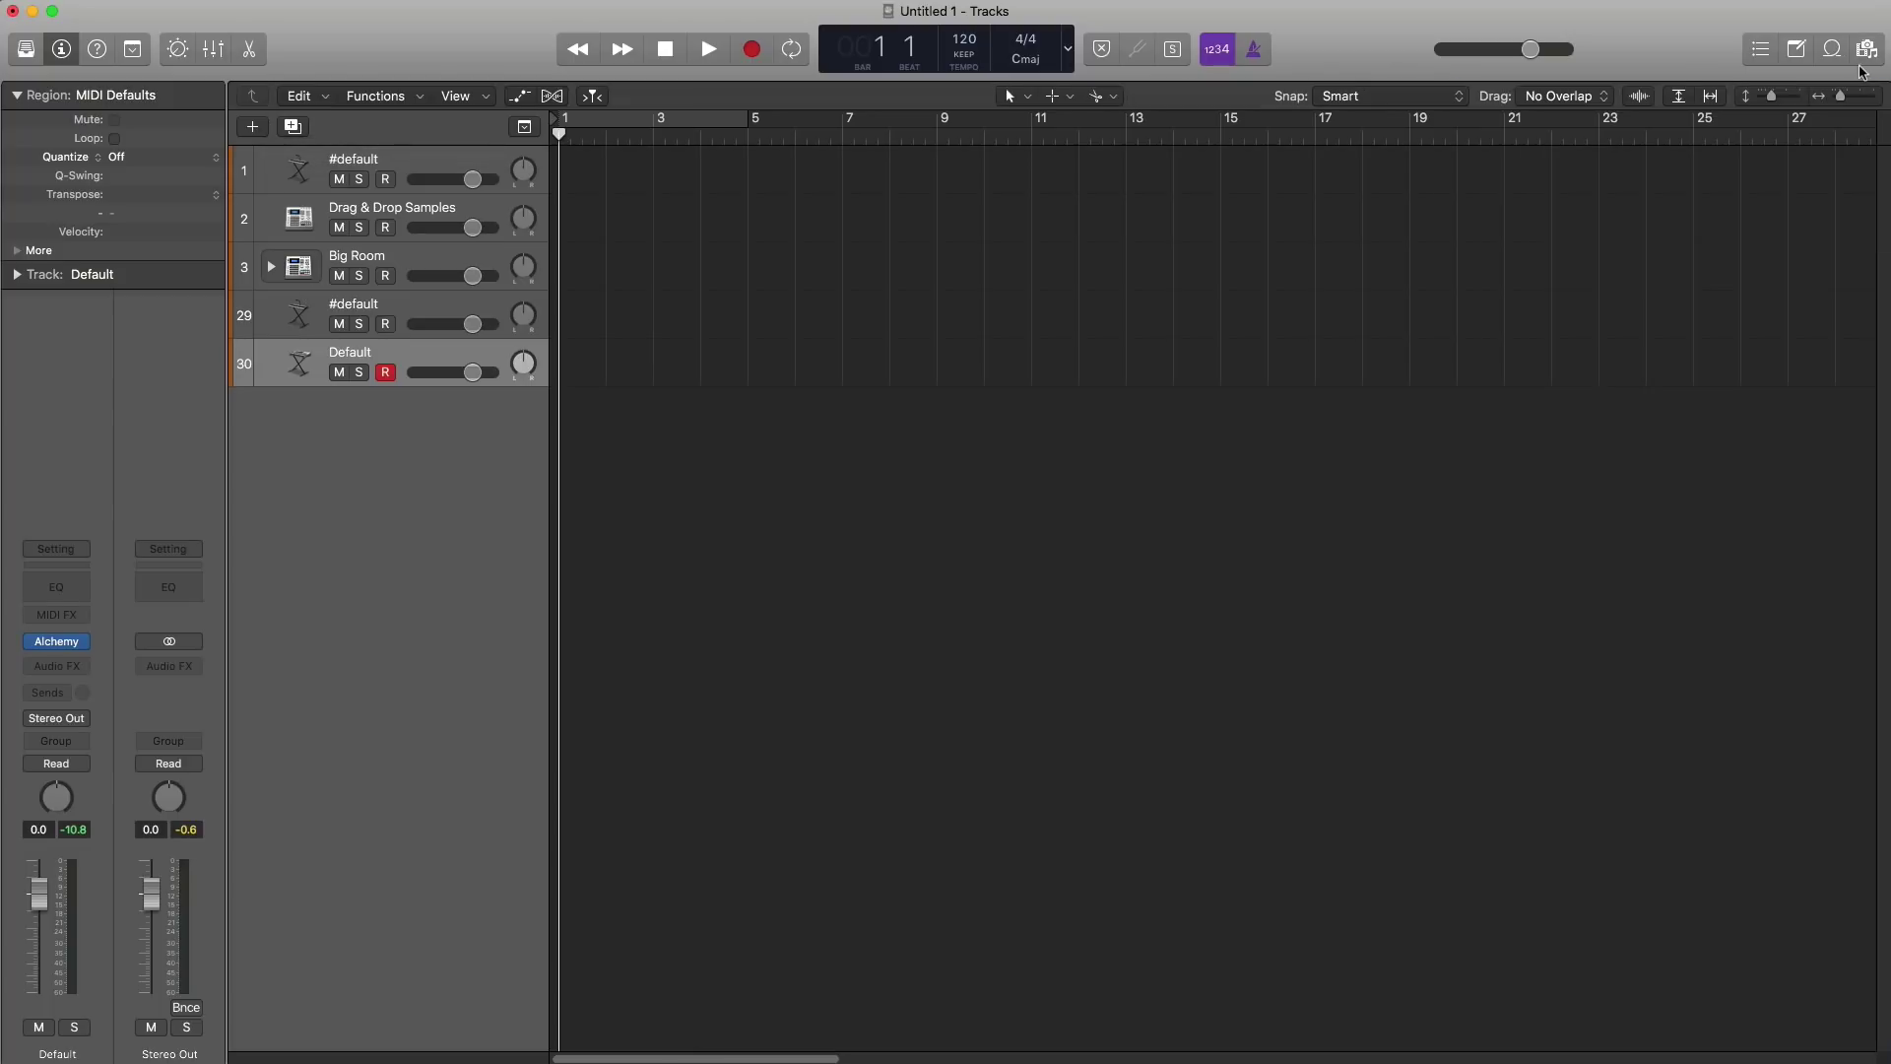